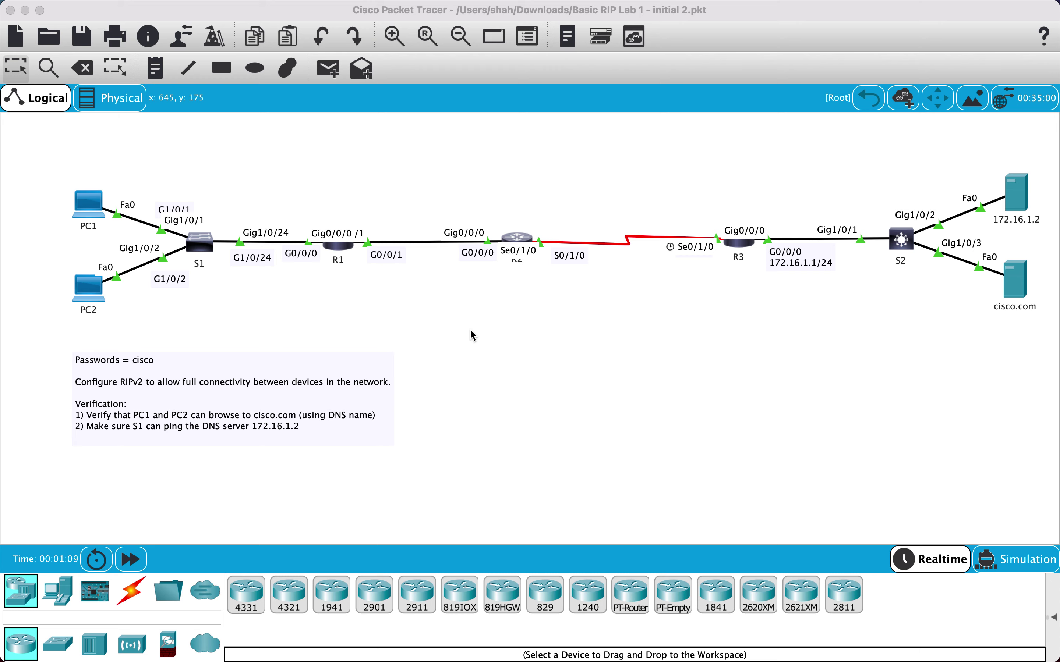
# Look over the instruction note and the S2 and PC1 device windows without changing anything
pyautogui.doubleClick(173, 416)
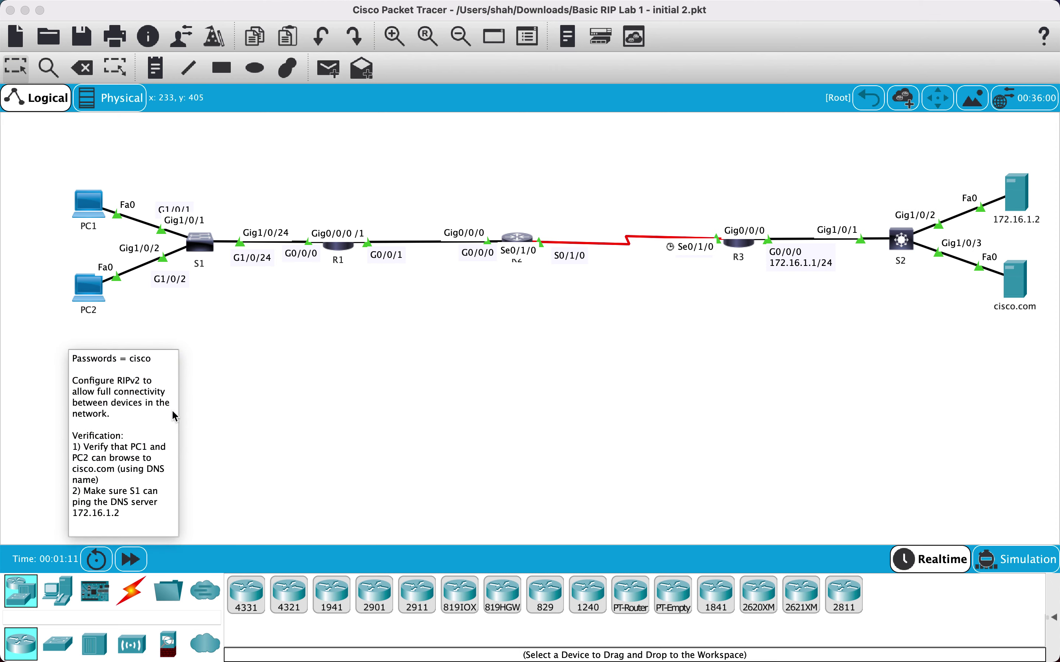
pyautogui.click(489, 376)
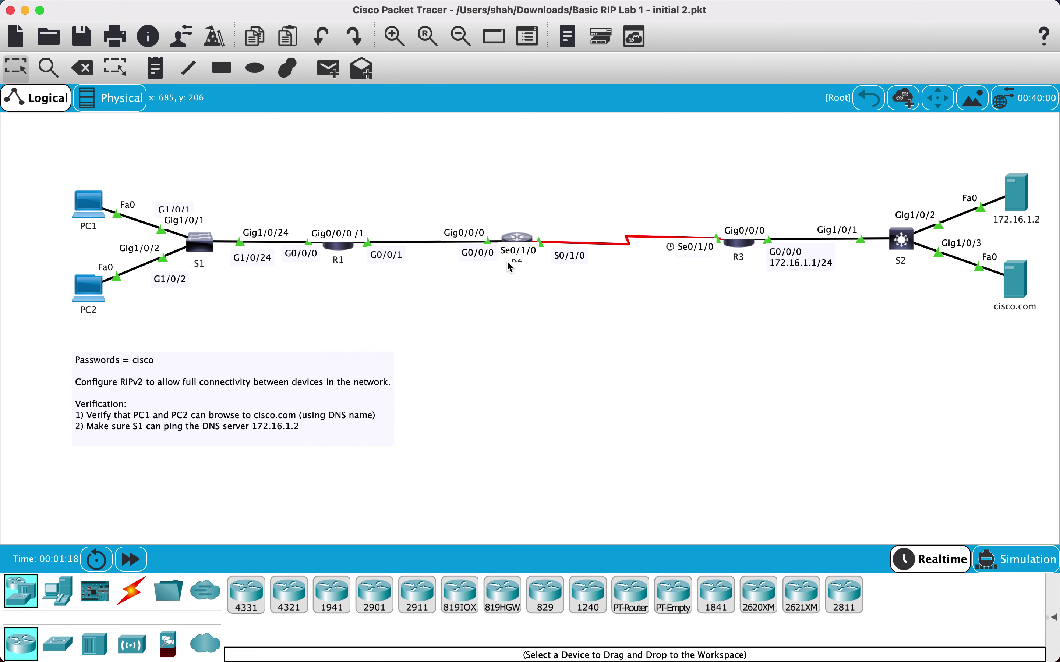
pyautogui.moveTo(522, 244)
pyautogui.moveTo(745, 249)
pyautogui.click(896, 247)
pyautogui.click(825, 307)
pyautogui.moveTo(1036, 237)
pyautogui.click(95, 211)
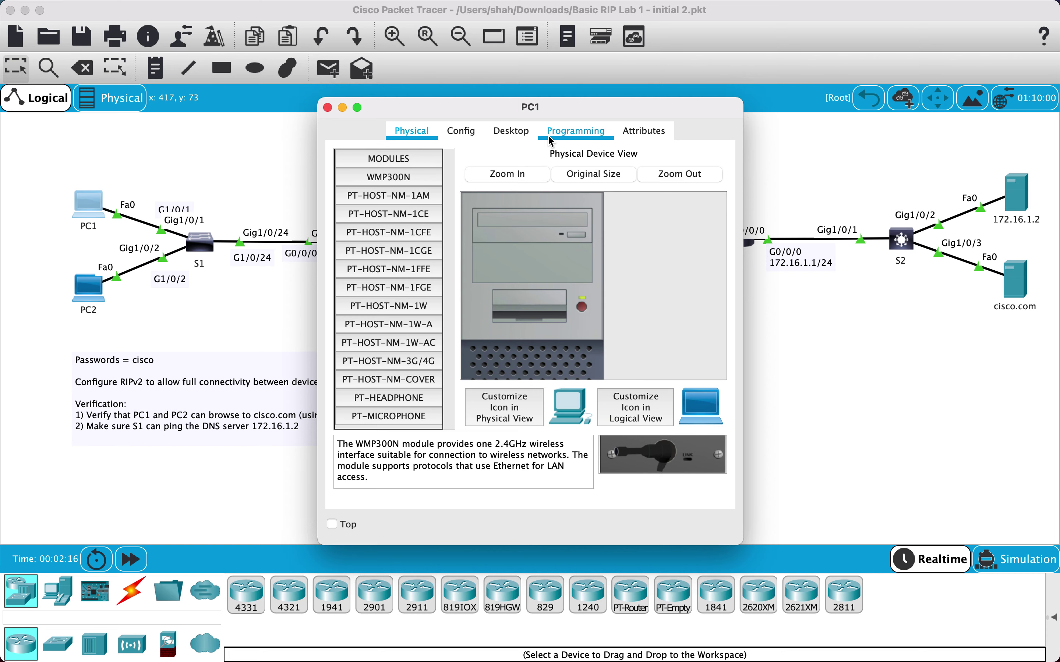
pyautogui.click(327, 108)
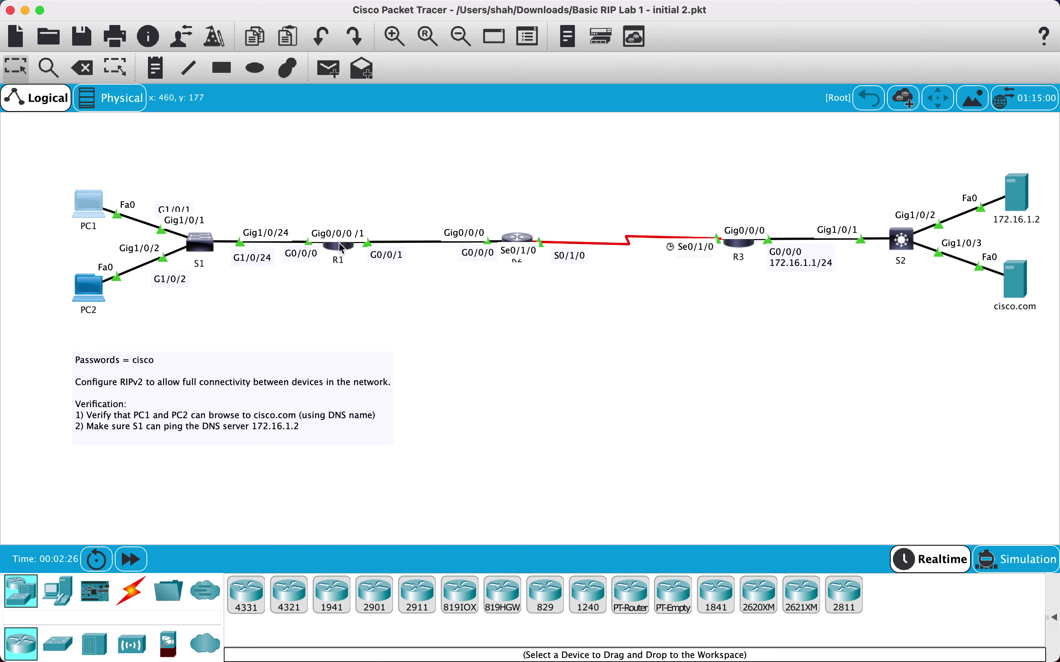
pyautogui.moveTo(342, 248)
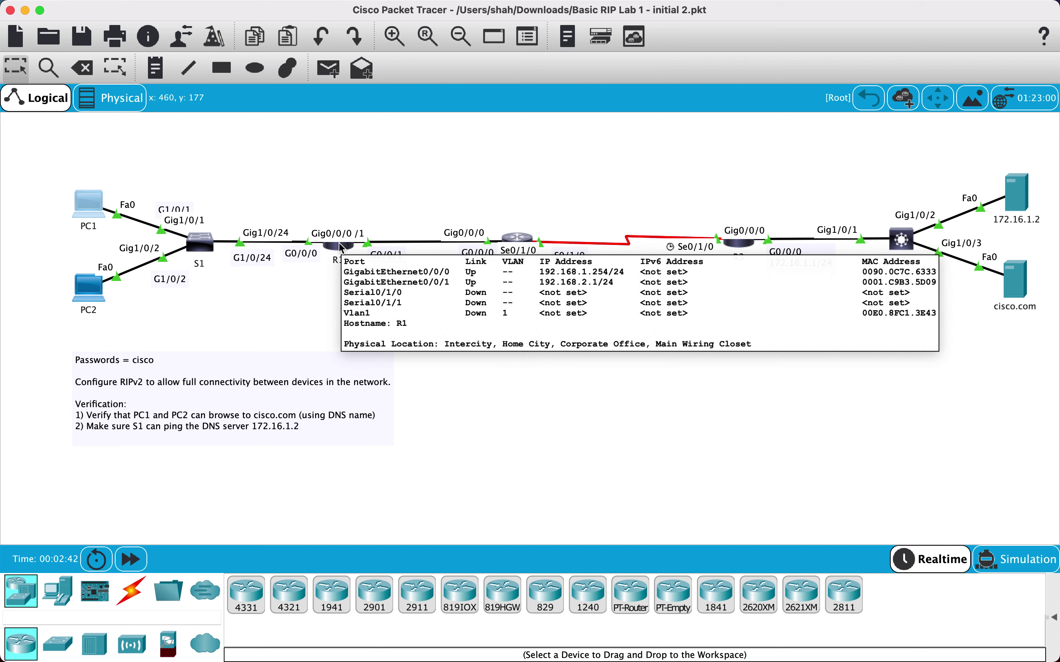
# Add a 192.168.1.254 note above R1's Gig0/0/0 and nudge it into position
pyautogui.click(156, 69)
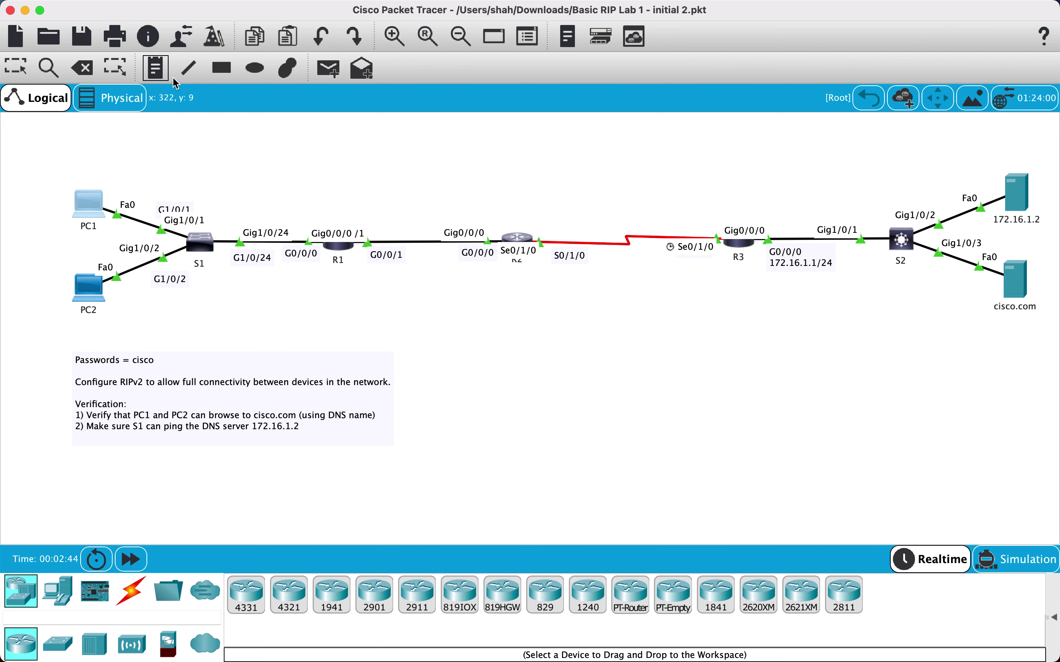
pyautogui.click(312, 219)
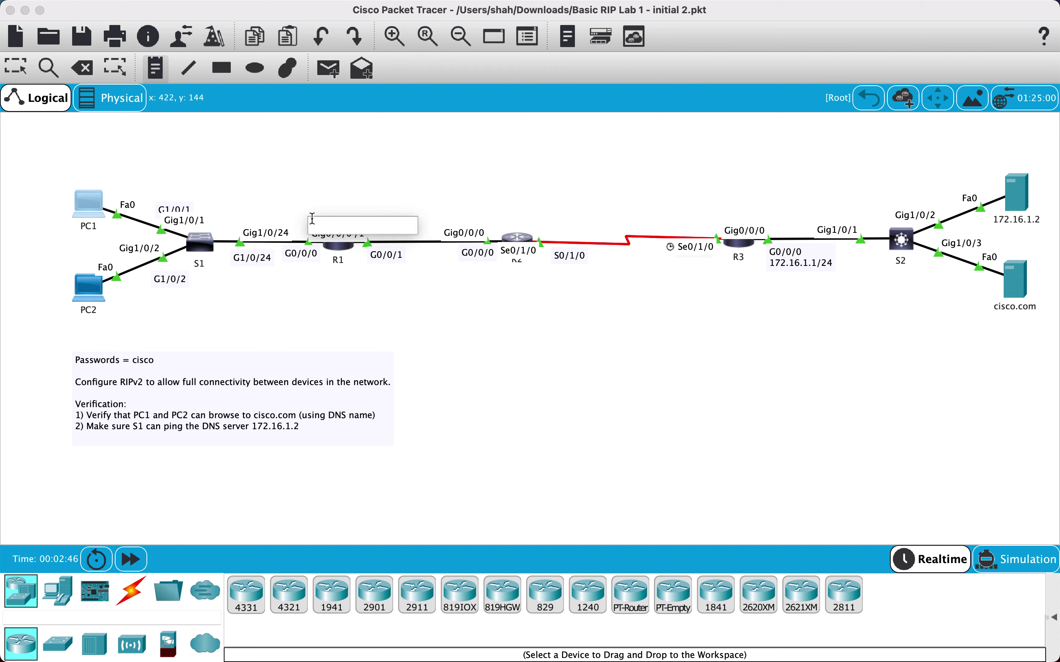
pyautogui.write('192.168.')
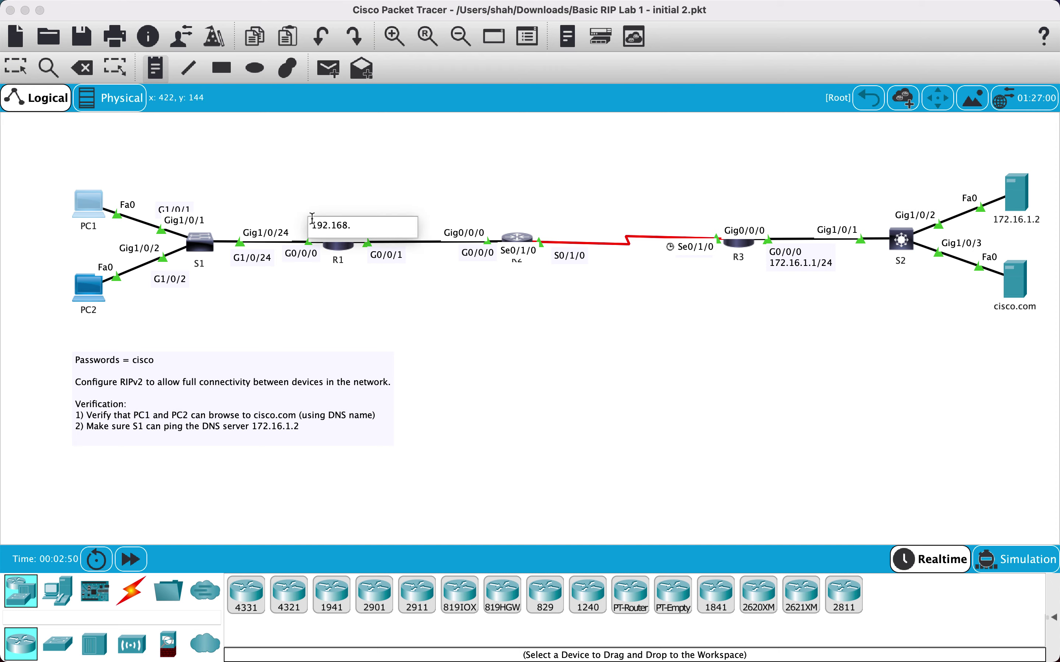
pyautogui.write('1.254')
pyautogui.click(22, 69)
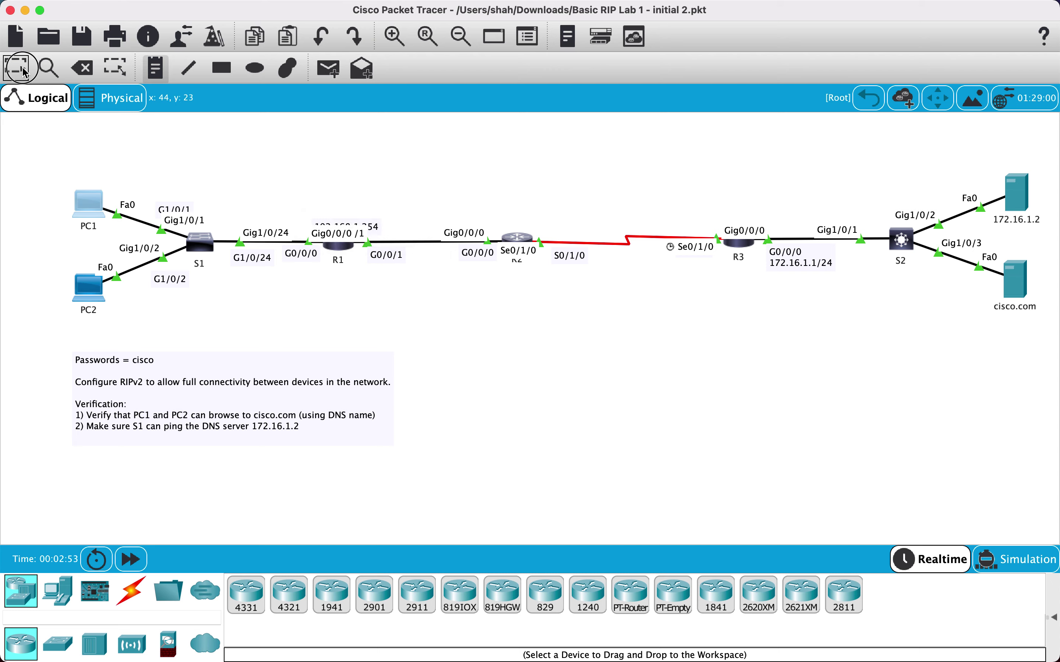
pyautogui.click(370, 224)
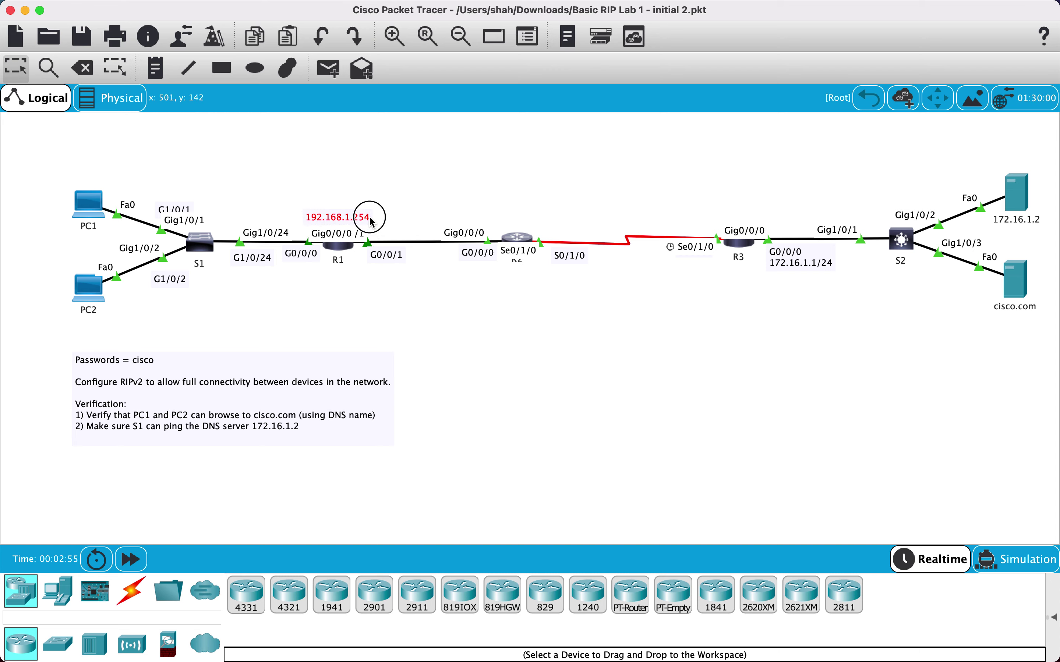
pyautogui.moveTo(370, 223); pyautogui.dragTo(363, 219)
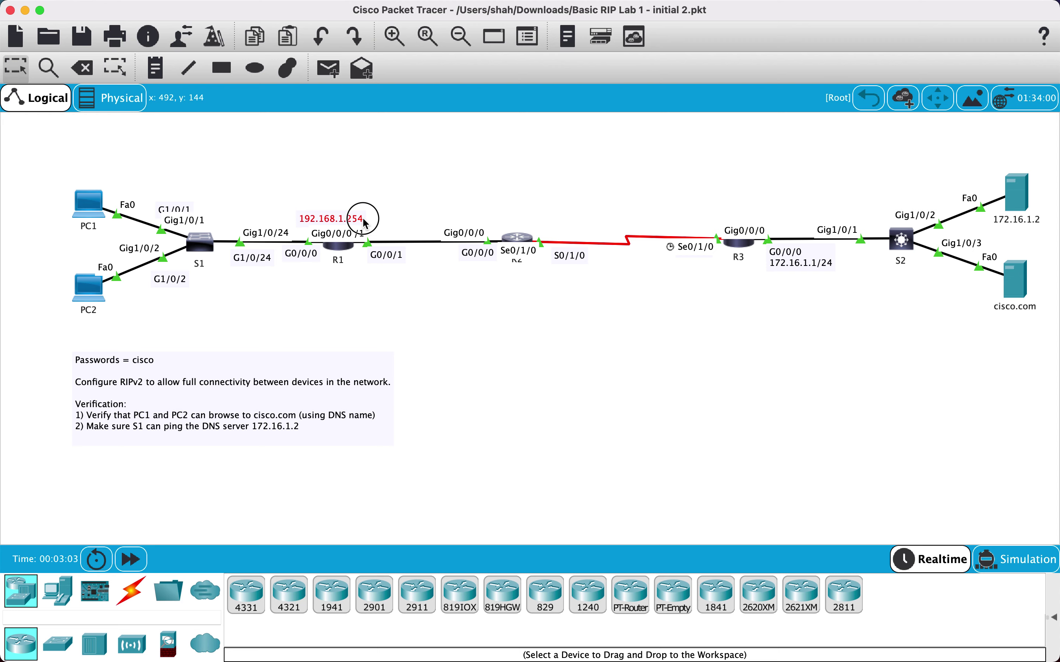
pyautogui.moveTo(364, 219); pyautogui.dragTo(367, 220)
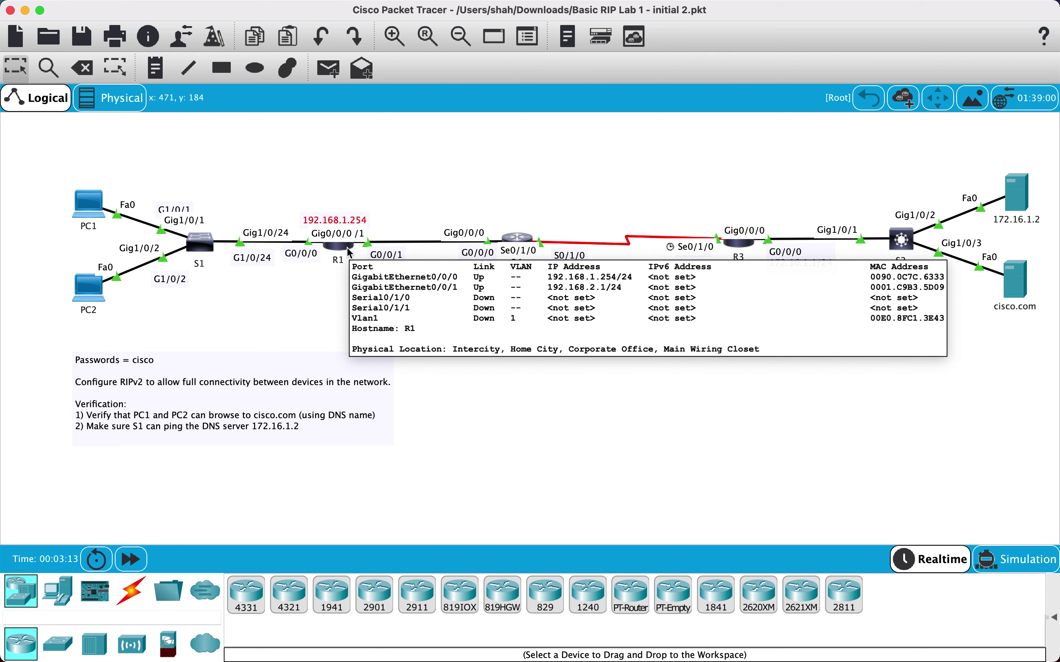
# Add a 192.168.2.1 note below R1's G0/0/1
pyautogui.press('n')
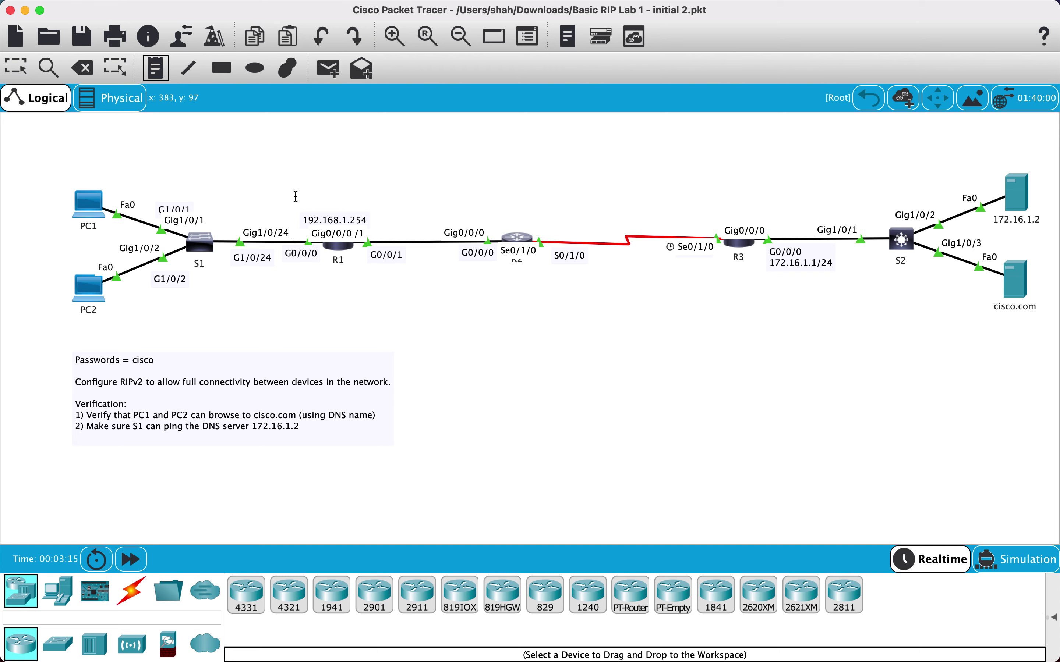
pyautogui.click(372, 272)
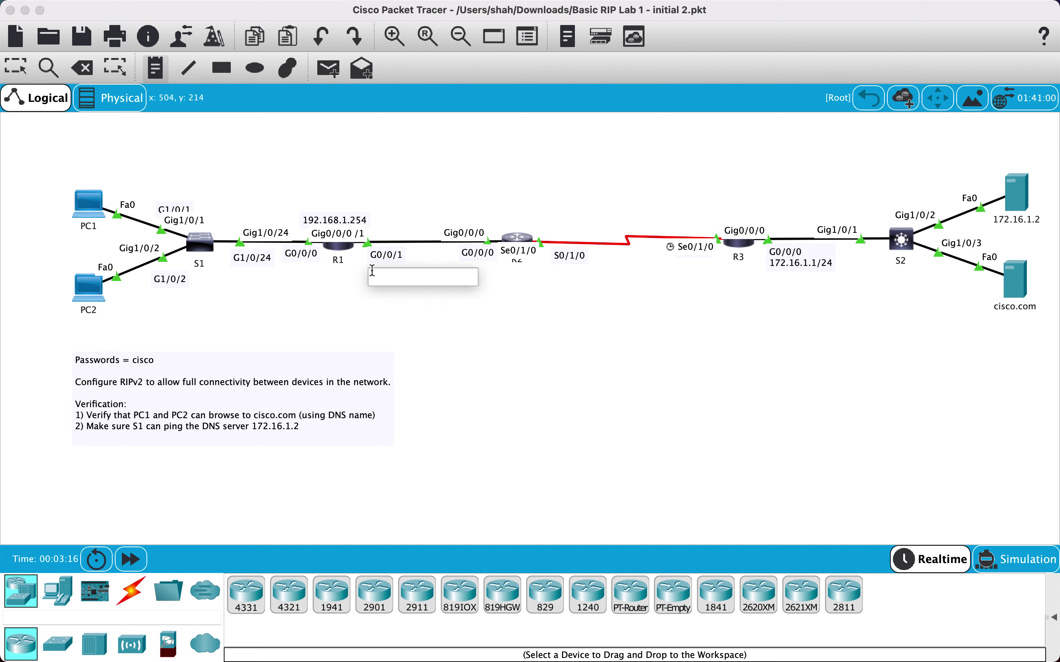
pyautogui.write('192.168.2')
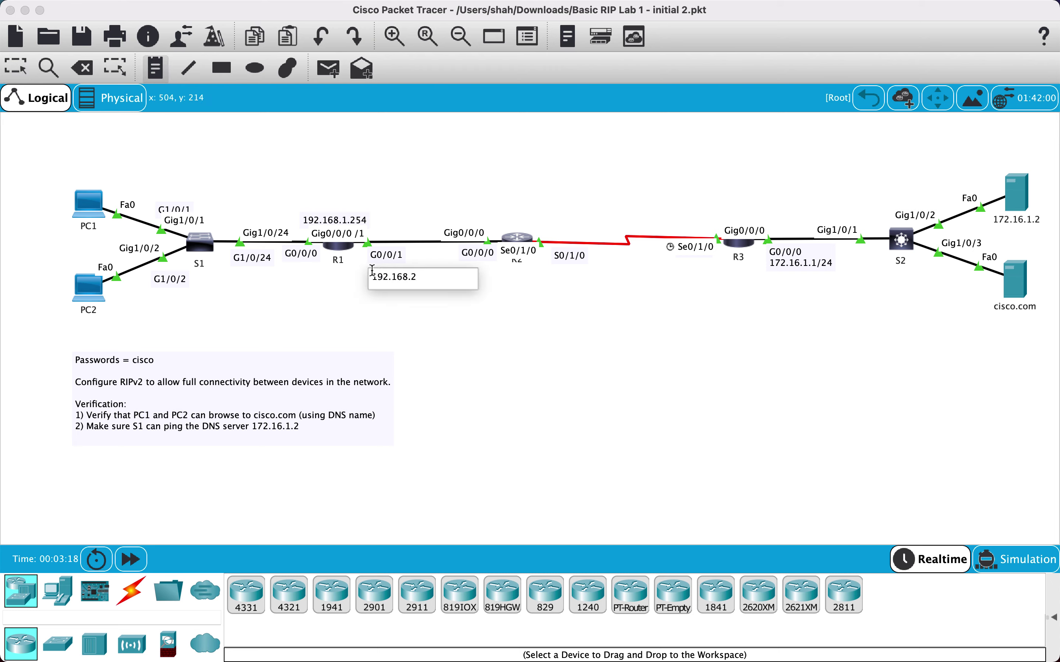
pyautogui.write('.1')
pyautogui.click(384, 319)
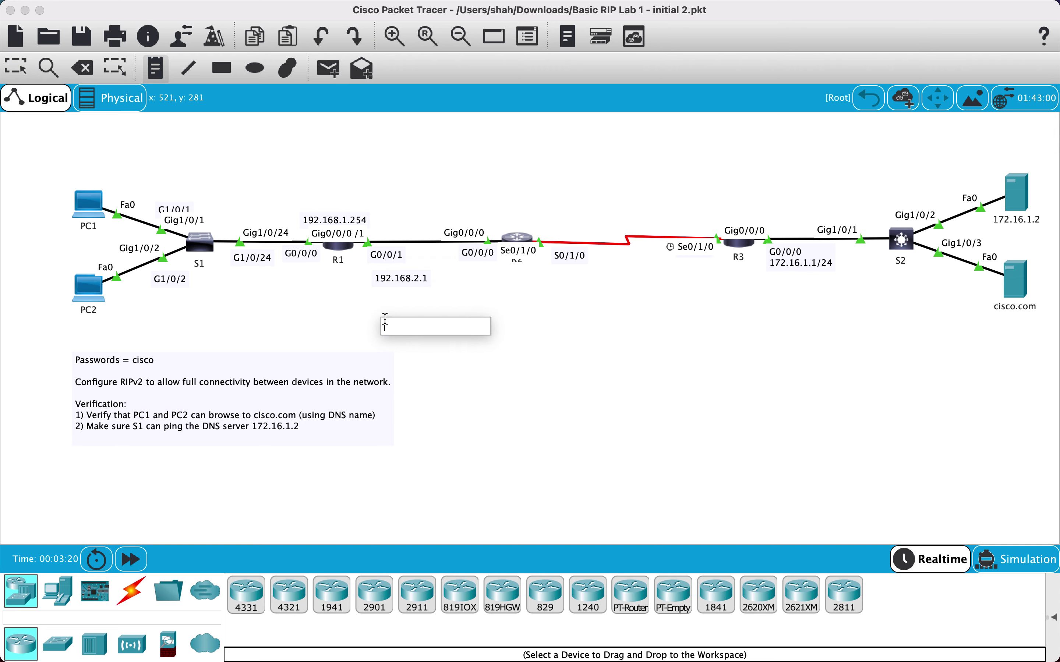
pyautogui.click(16, 68)
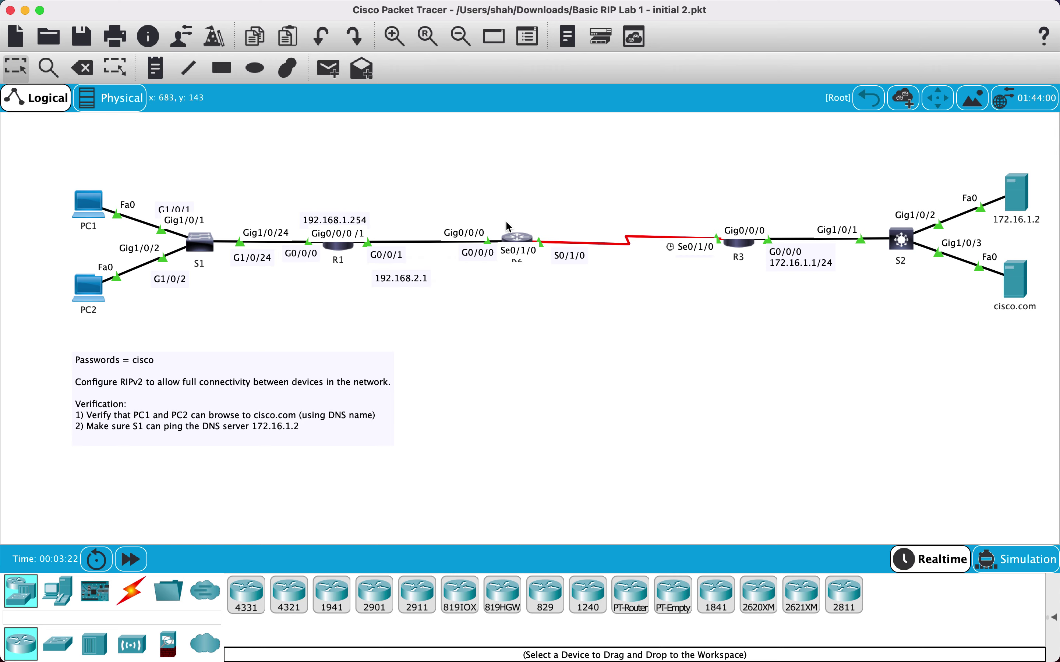
pyautogui.moveTo(516, 239)
# Add a 192.168.2.2 note above R2's Gig0/0/0
pyautogui.click(155, 68)
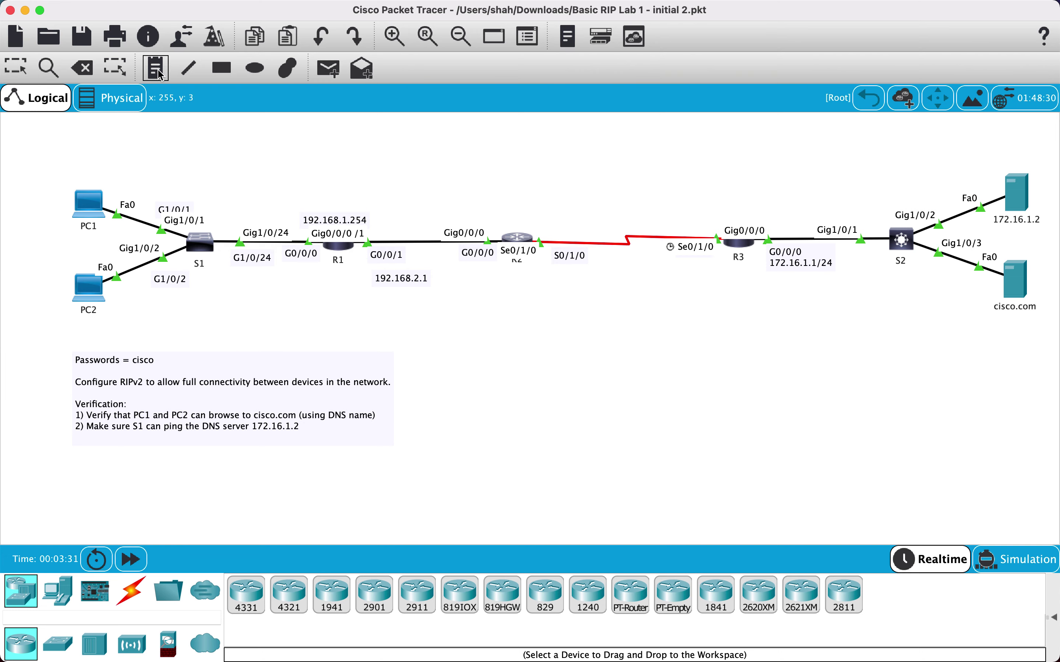
pyautogui.click(443, 214)
pyautogui.write('192.168.2.2')
pyautogui.click(501, 316)
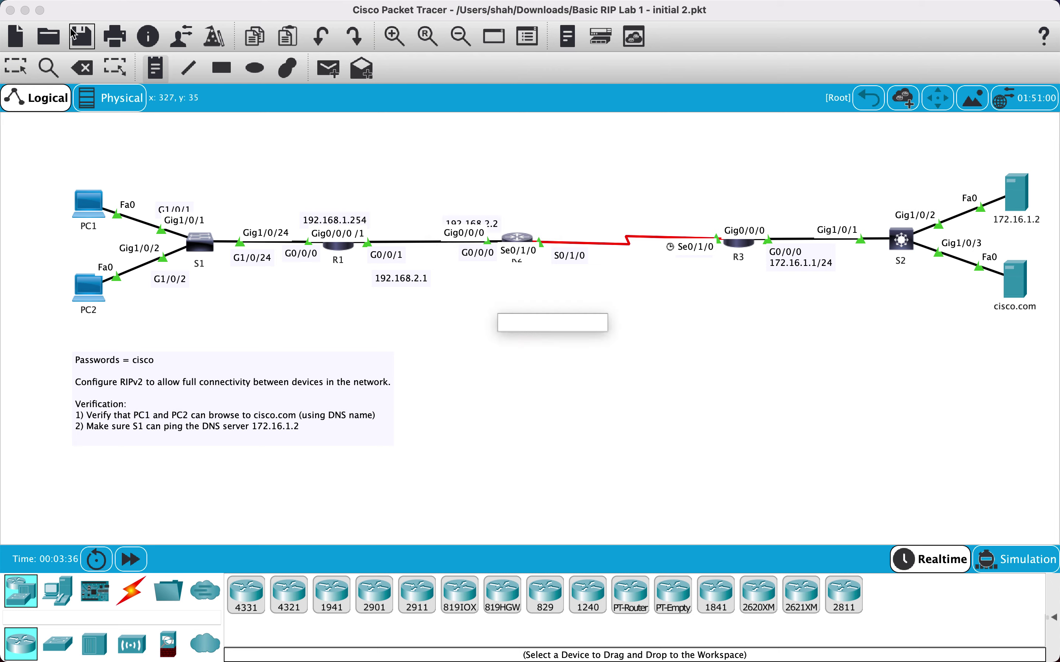
pyautogui.click(16, 69)
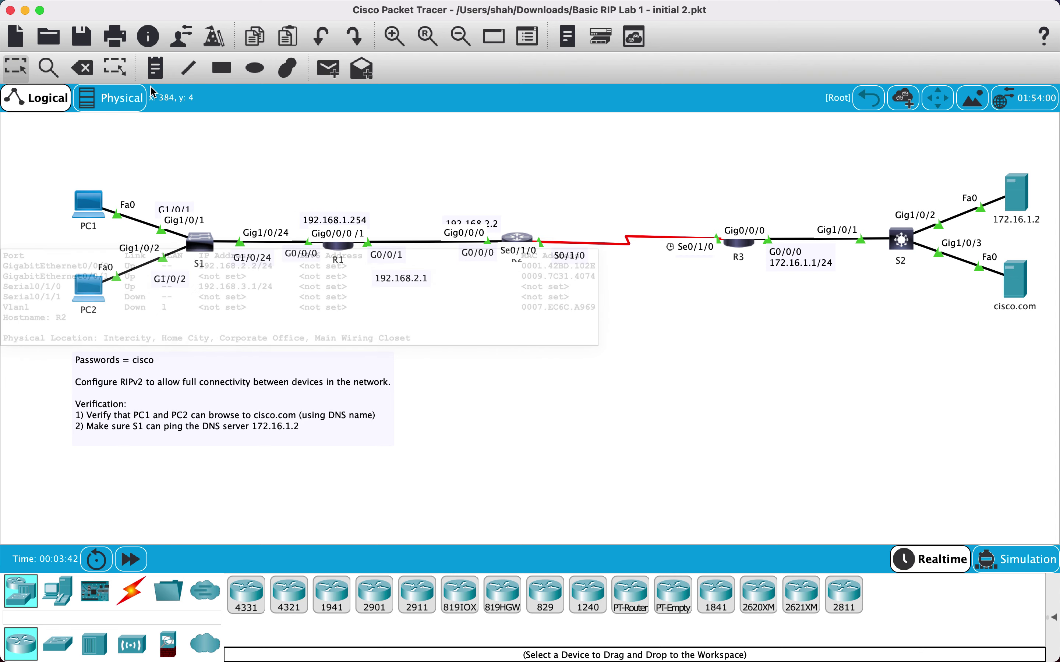
# Add a 192.168.3.1 note below R2's S0/1/0
pyautogui.click(116, 70)
pyautogui.click(552, 272)
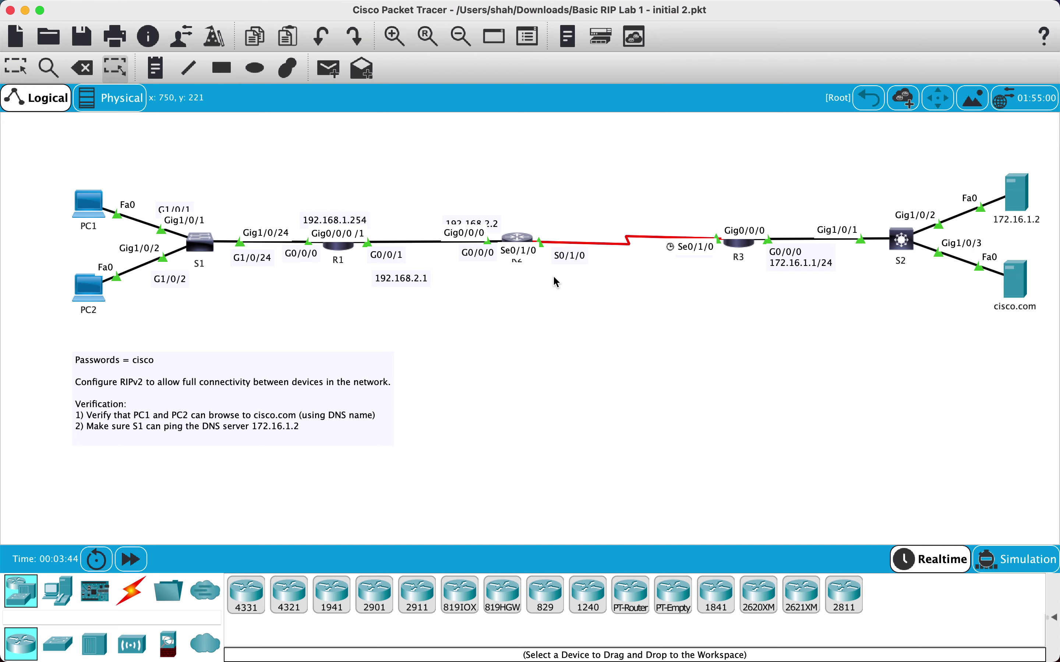
pyautogui.click(155, 68)
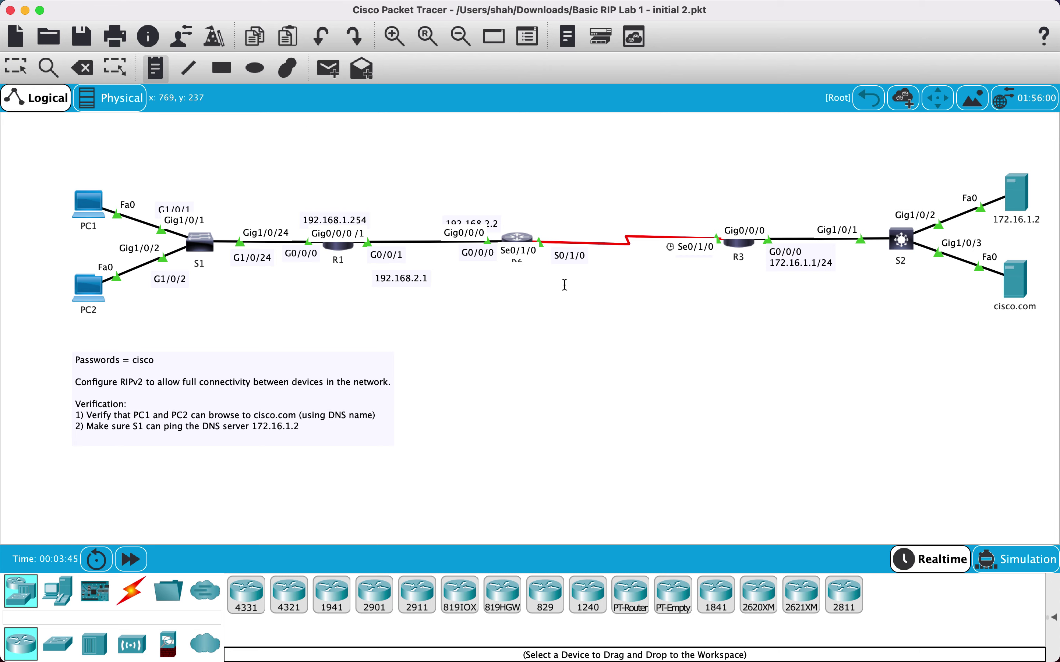
pyautogui.click(556, 274)
pyautogui.write('192.1')
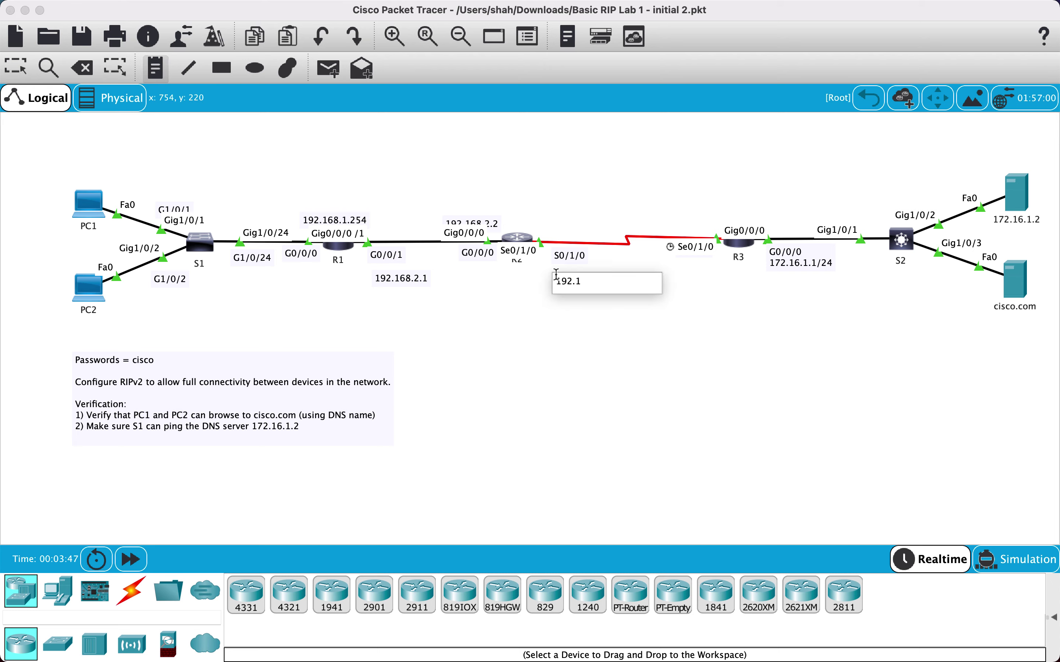
pyautogui.write('68.3.1')
pyautogui.click(572, 354)
pyautogui.click(28, 72)
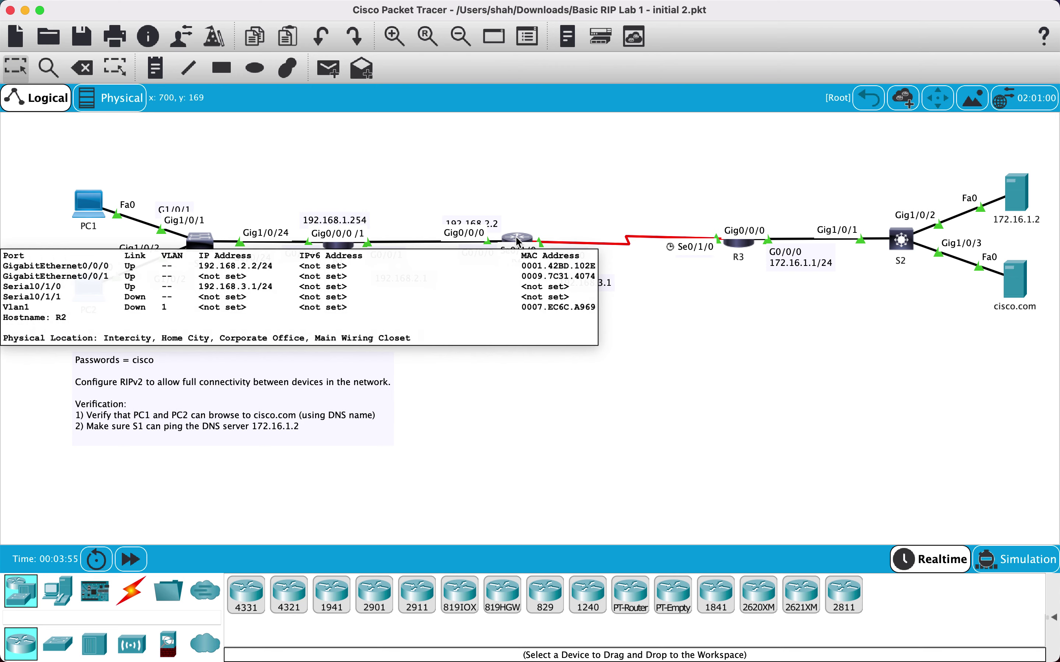
# Drag the 192.168.3.1, 192.168.2.2, 192.168.1.254 and 192.168.2.1 labels closer to their ports
pyautogui.moveTo(593, 288); pyautogui.dragTo(587, 279)
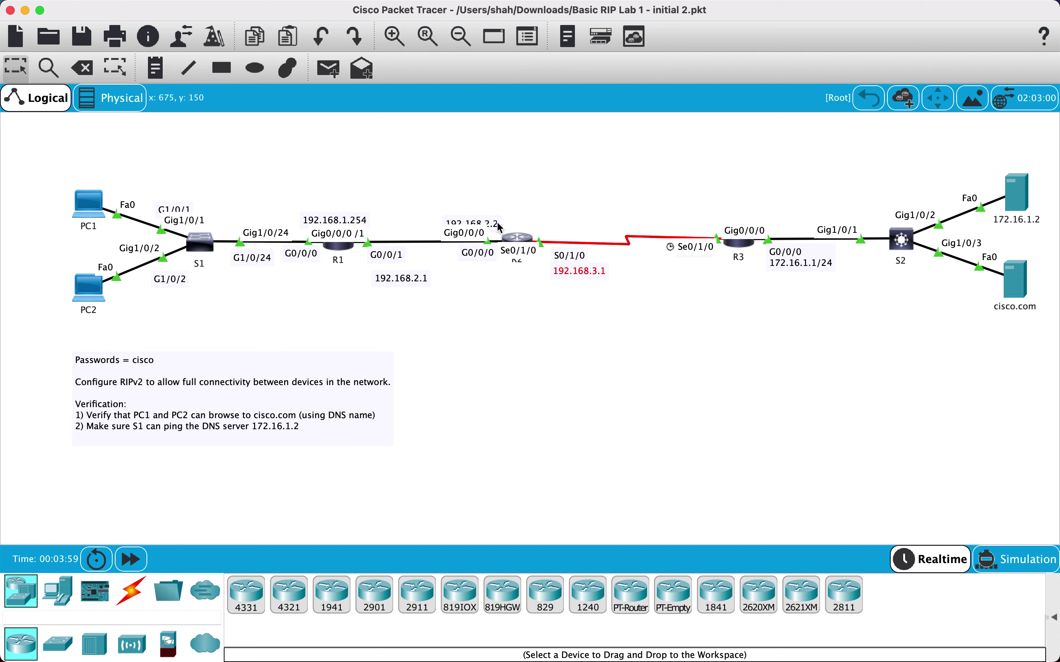
pyautogui.moveTo(497, 225)
pyautogui.mouseDown()
pyautogui.moveTo(497, 213)
pyautogui.moveTo(498, 222)
pyautogui.mouseUp()
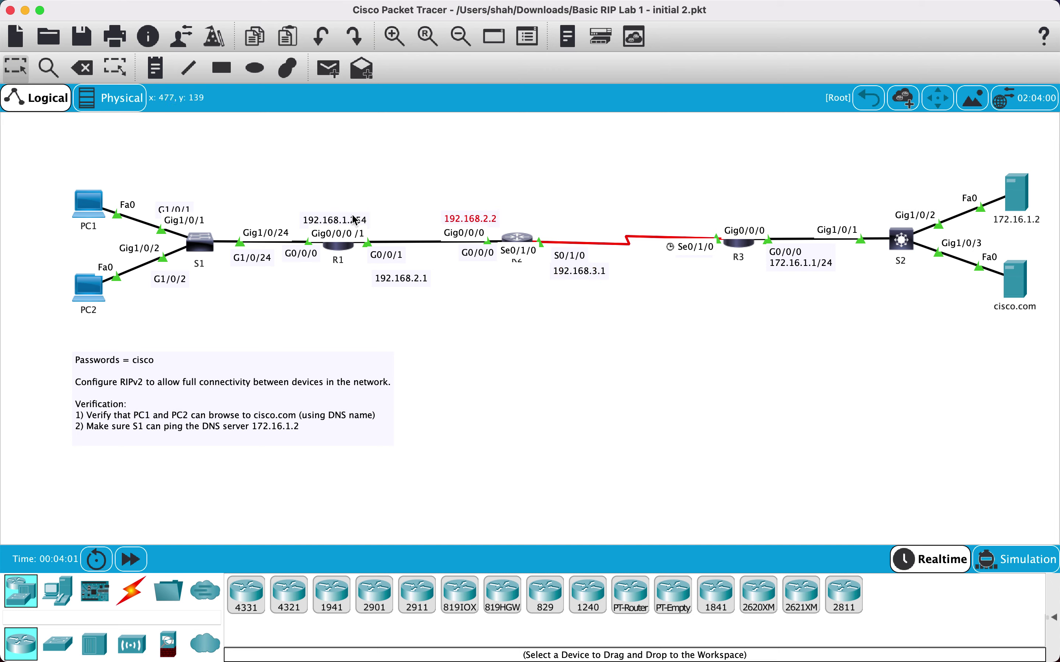
pyautogui.moveTo(346, 221); pyautogui.dragTo(355, 221)
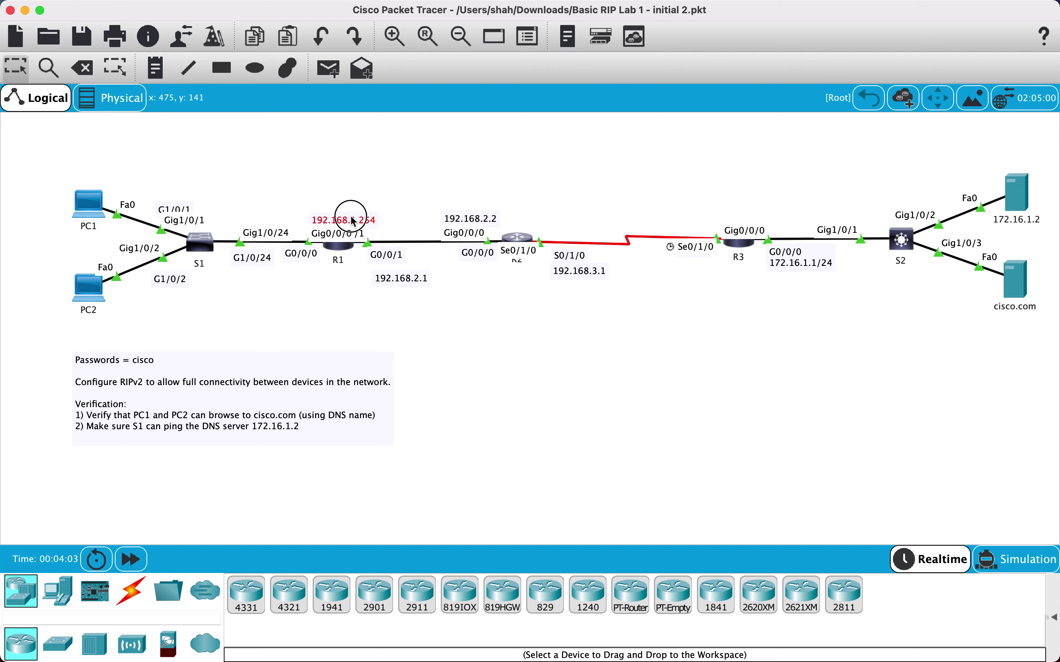
pyautogui.click(394, 281)
pyautogui.moveTo(394, 282); pyautogui.dragTo(391, 275)
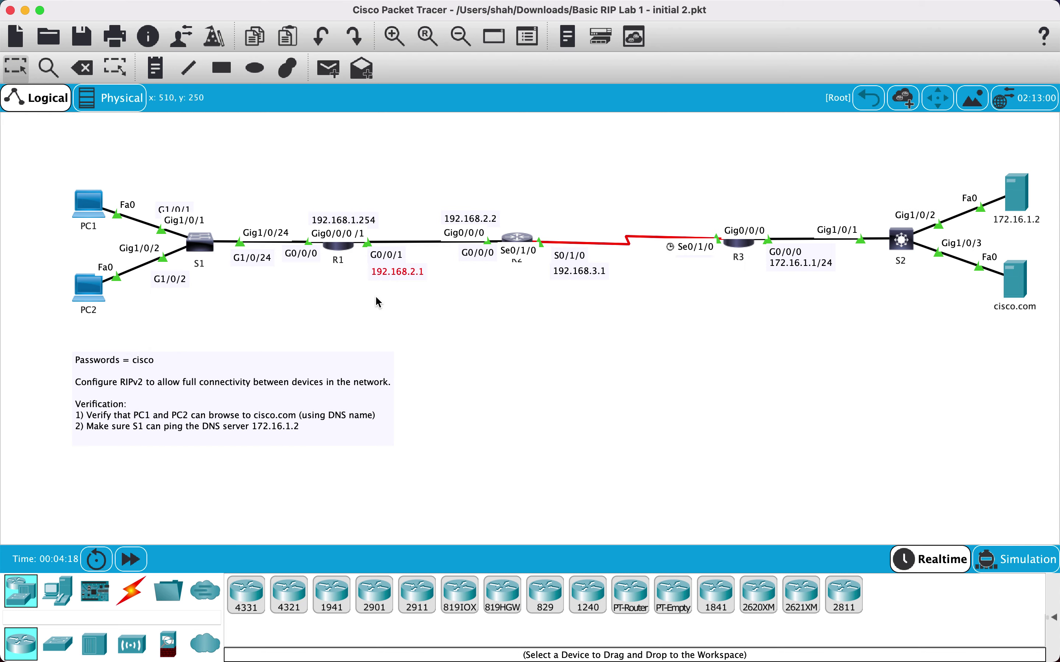
# Add a 192.168.3.2 note near R3's Se0/1/0
pyautogui.click(151, 69)
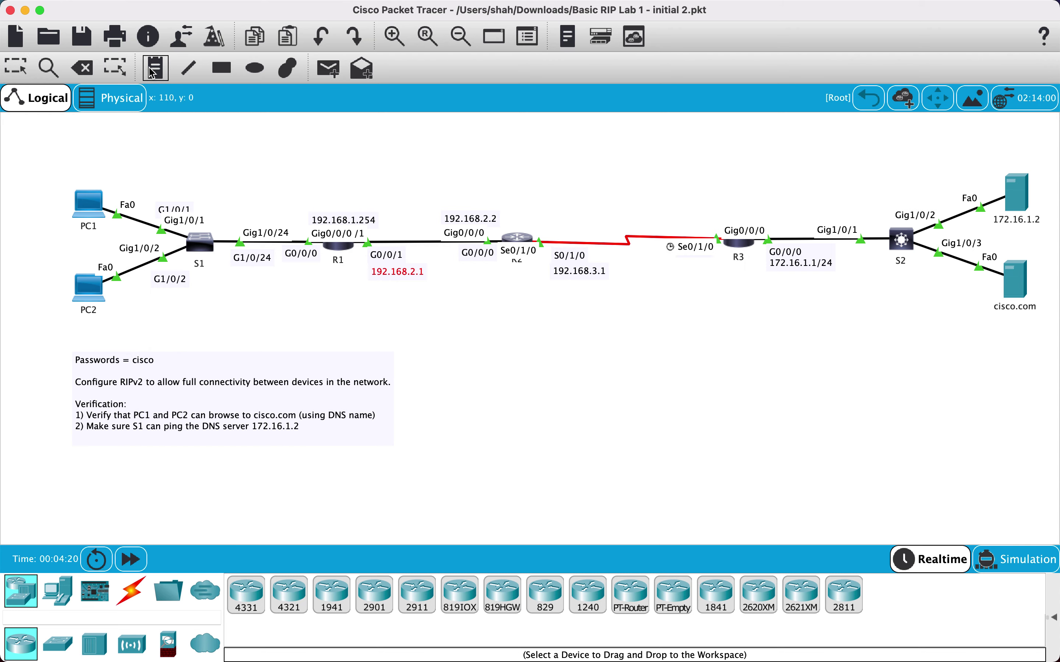
pyautogui.click(671, 272)
pyautogui.write('192.1')
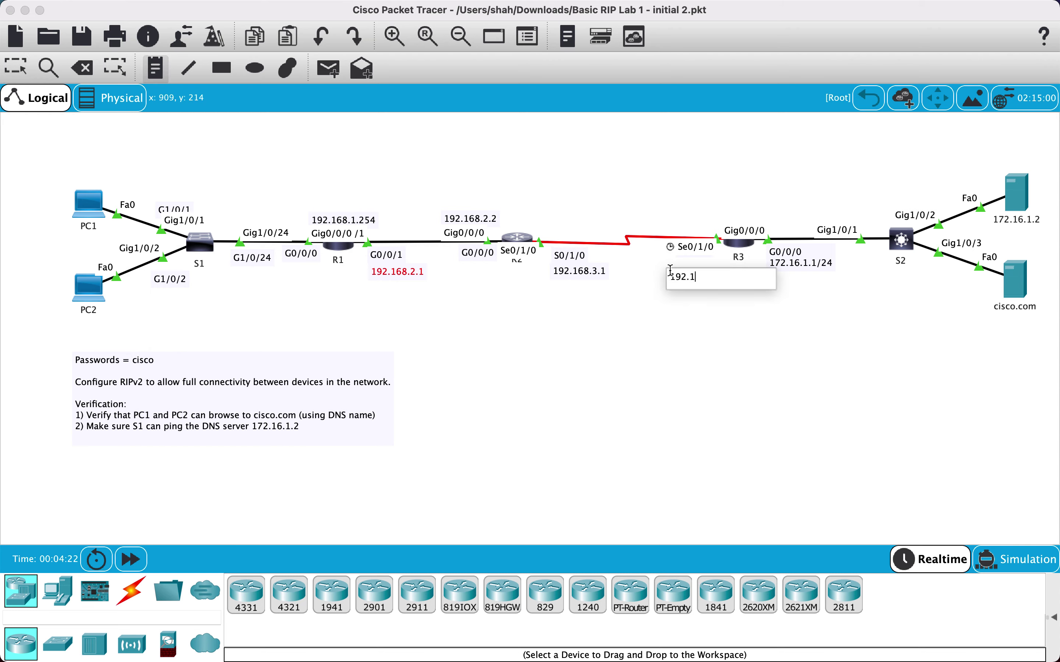
pyautogui.write('68.3.2')
pyautogui.click(730, 217)
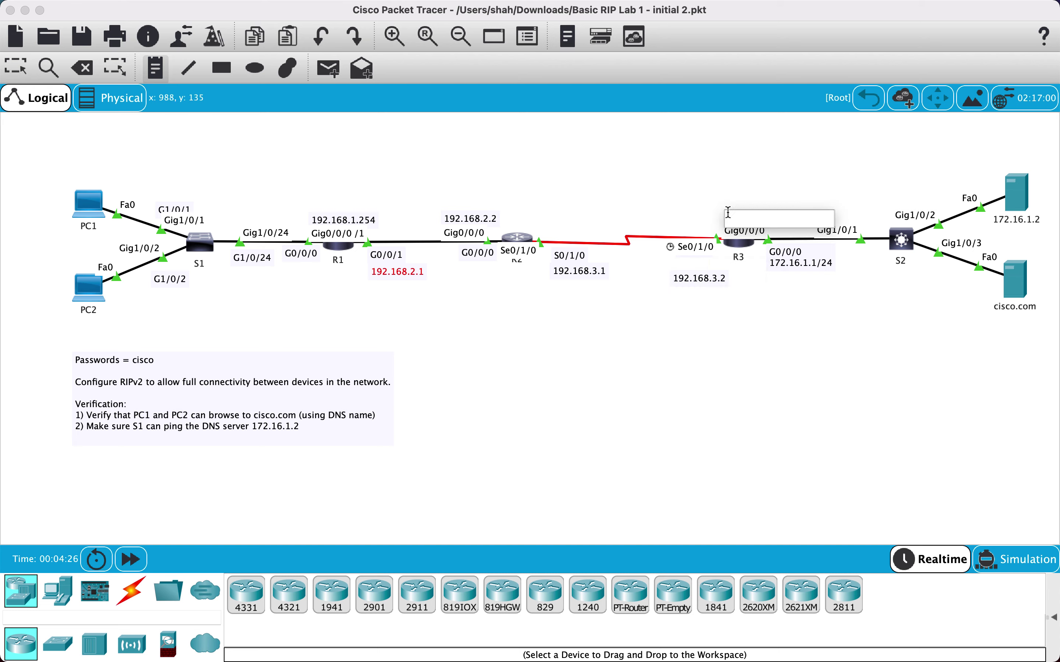
pyautogui.click(815, 269)
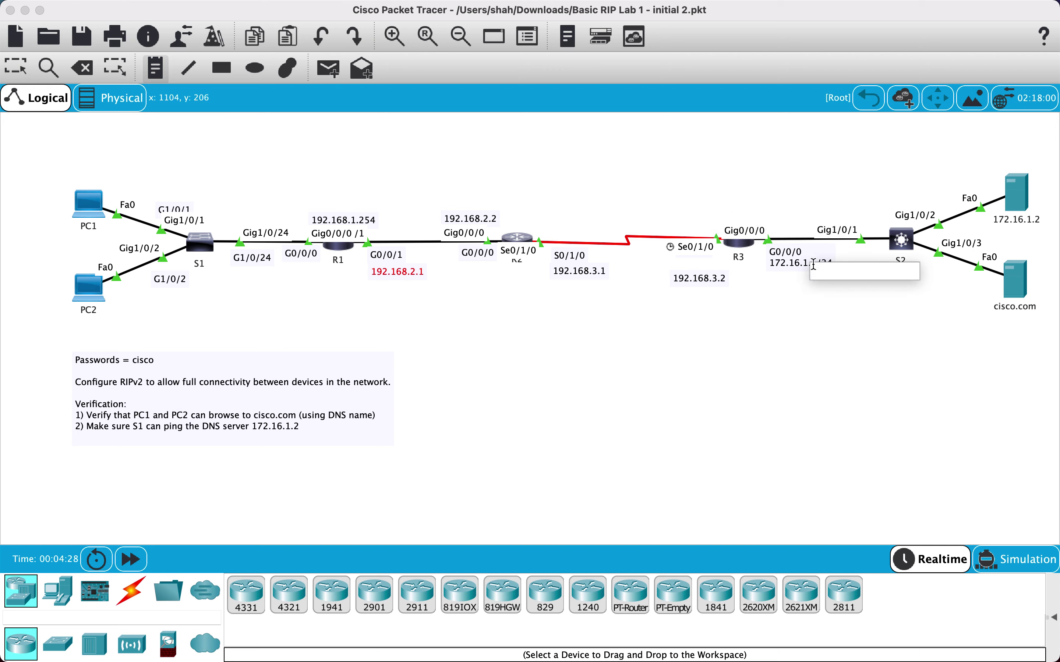
pyautogui.click(782, 304)
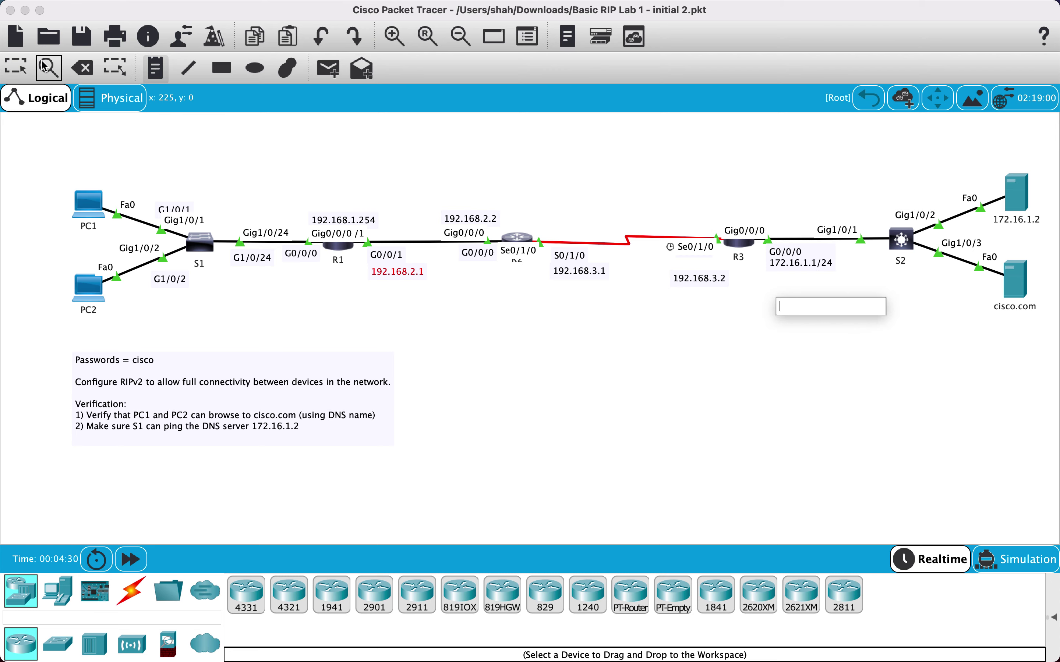
pyautogui.click(15, 66)
# Move the 192.168.3.2 label just under Se0/1/0 and return 192.168.1.254 above R1
pyautogui.click(697, 280)
pyautogui.moveTo(697, 281); pyautogui.dragTo(686, 266)
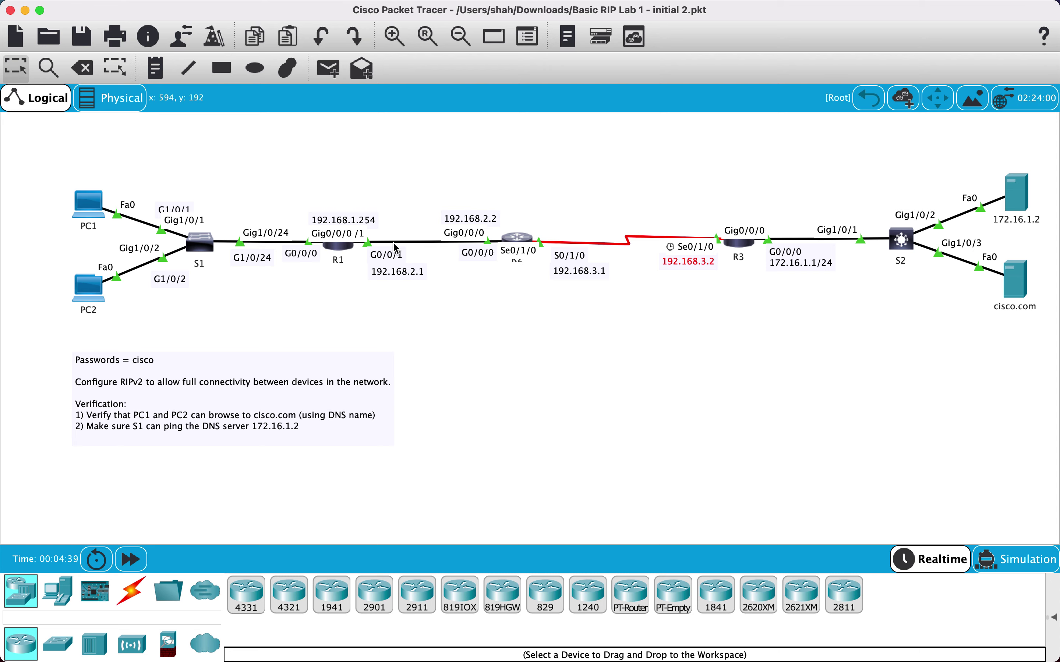
pyautogui.moveTo(344, 220); pyautogui.dragTo(320, 273)
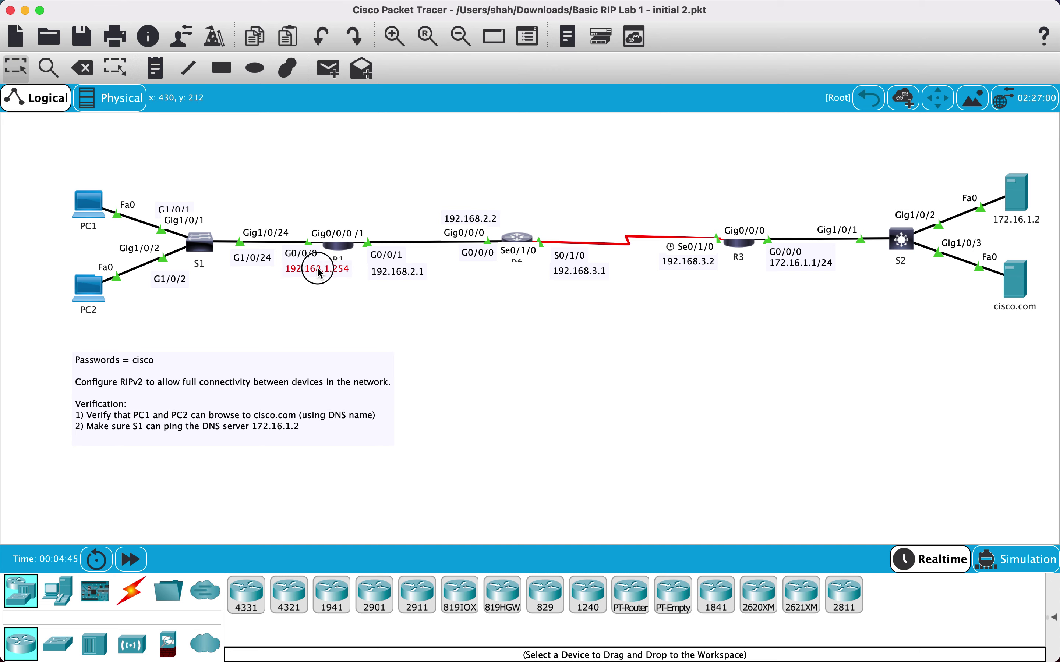
pyautogui.moveTo(320, 273); pyautogui.dragTo(321, 224)
# Run ipconfig in PC1's Command Prompt to show its IP settings
pyautogui.click(92, 204)
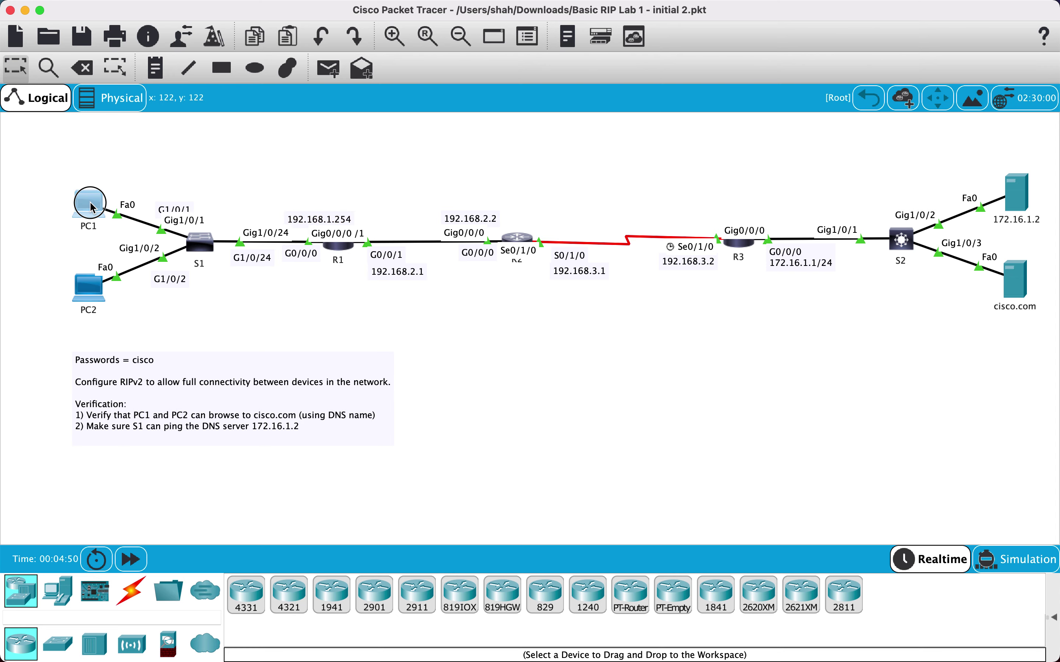
pyautogui.moveTo(458, 110); pyautogui.dragTo(616, 112)
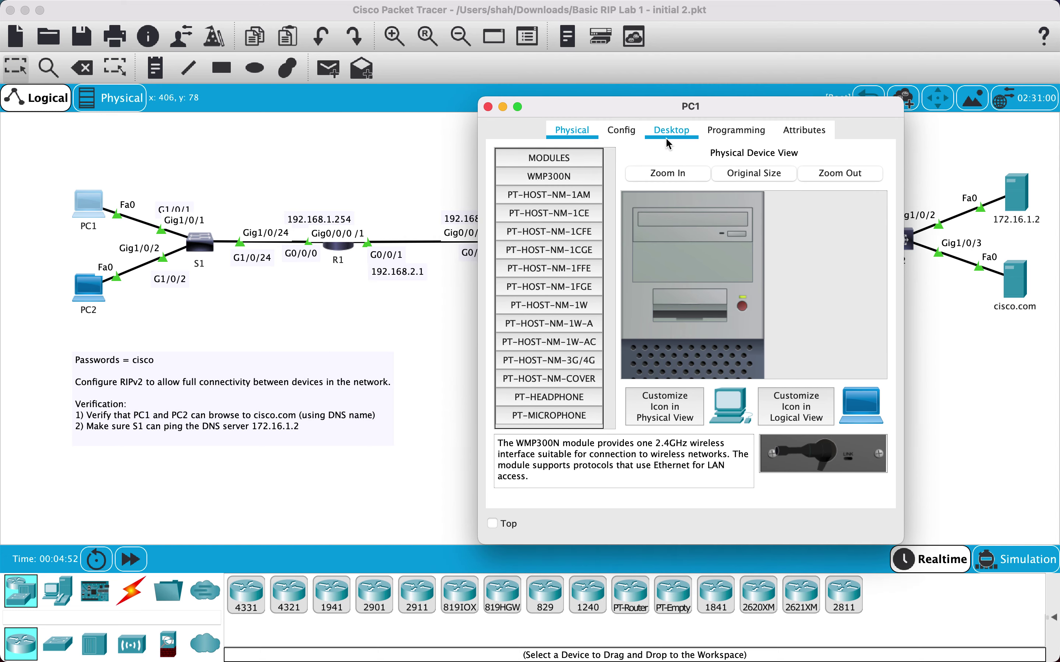
pyautogui.click(670, 131)
pyautogui.click(798, 184)
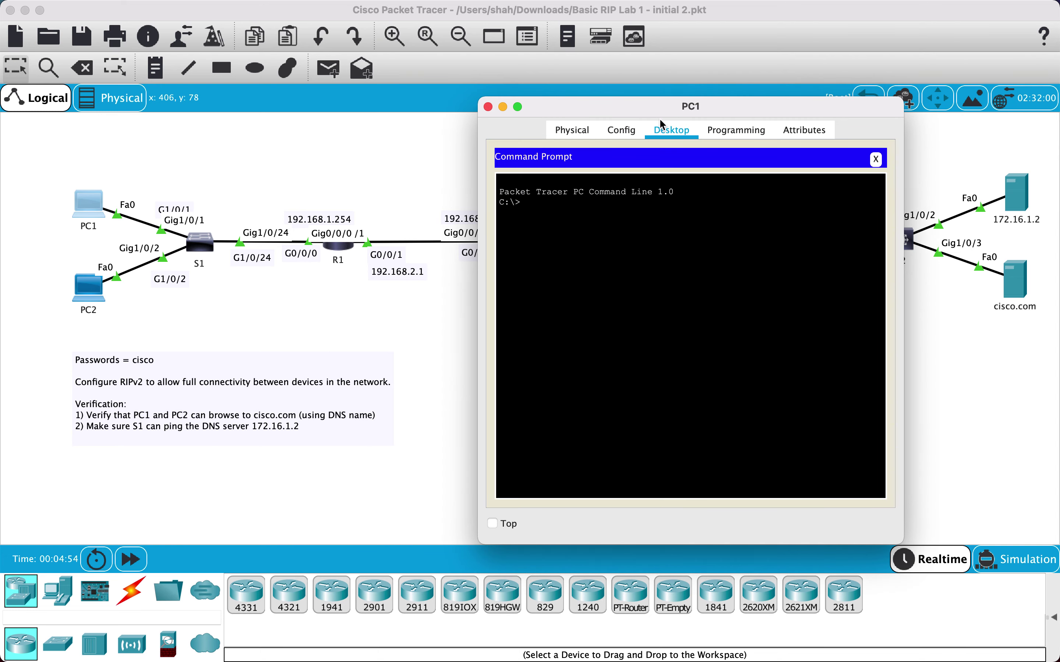
pyautogui.moveTo(640, 113); pyautogui.dragTo(658, 113)
pyautogui.press('Return')
pyautogui.press('Return')
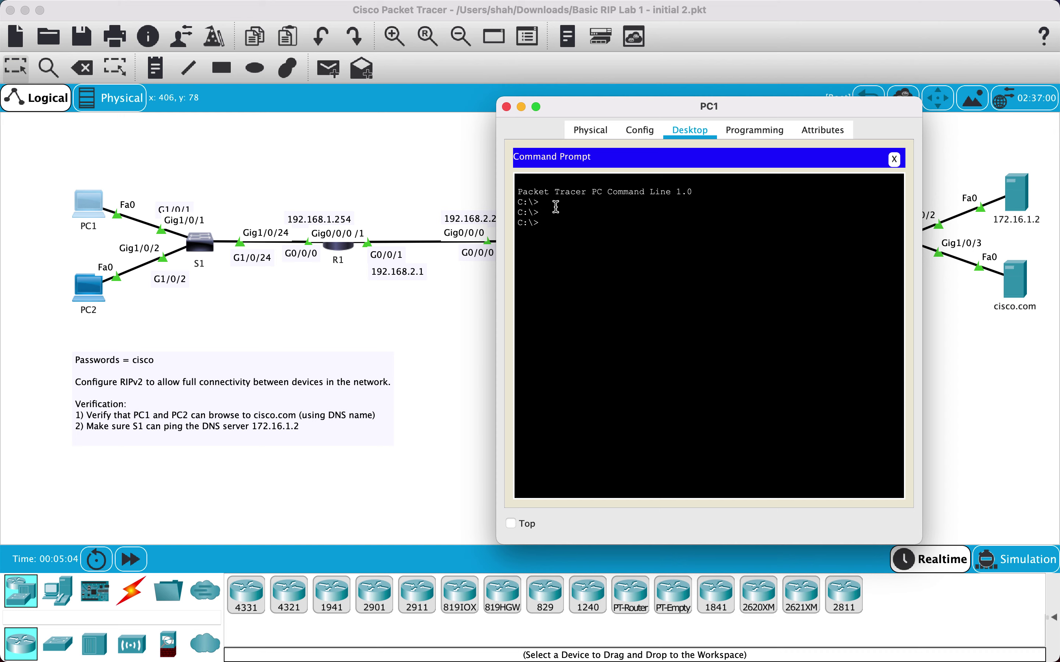
pyautogui.write('ping')
pyautogui.press('BackSpace')
pyautogui.press('BackSpace')
pyautogui.press('BackSpace')
pyautogui.press('BackSpace')
pyautogui.press('BackSpace')
pyautogui.write('ipconfig')
pyautogui.press('Return')
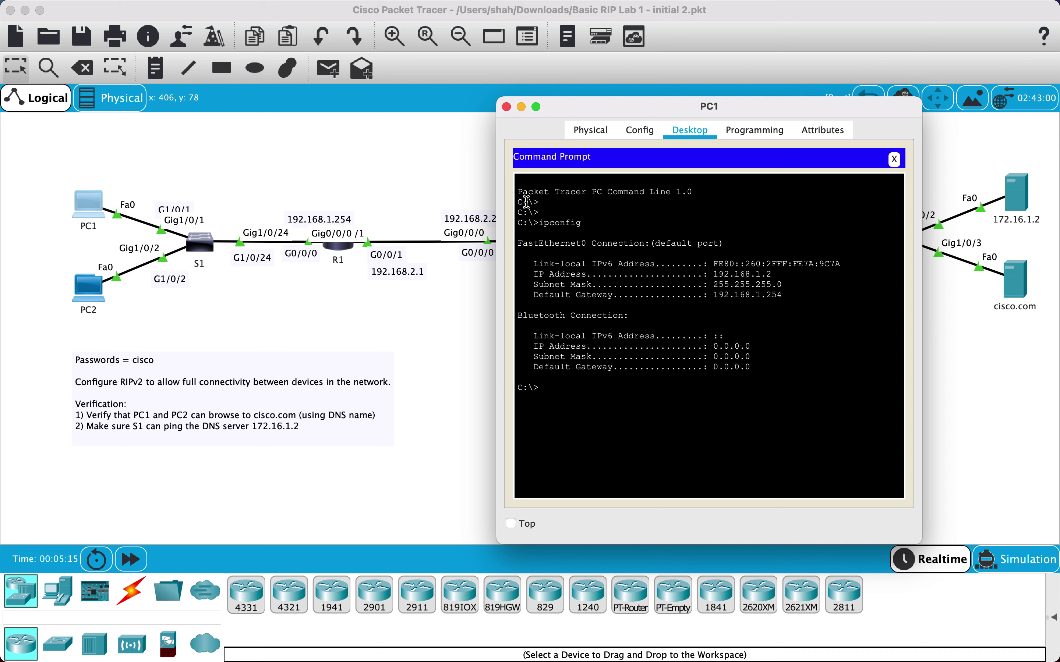
# Ping 192.168.1.254 and 192.168.2.1 from PC1, both succeeding with 0% loss
pyautogui.write('ping 192.168.1.254')
pyautogui.press('Return')
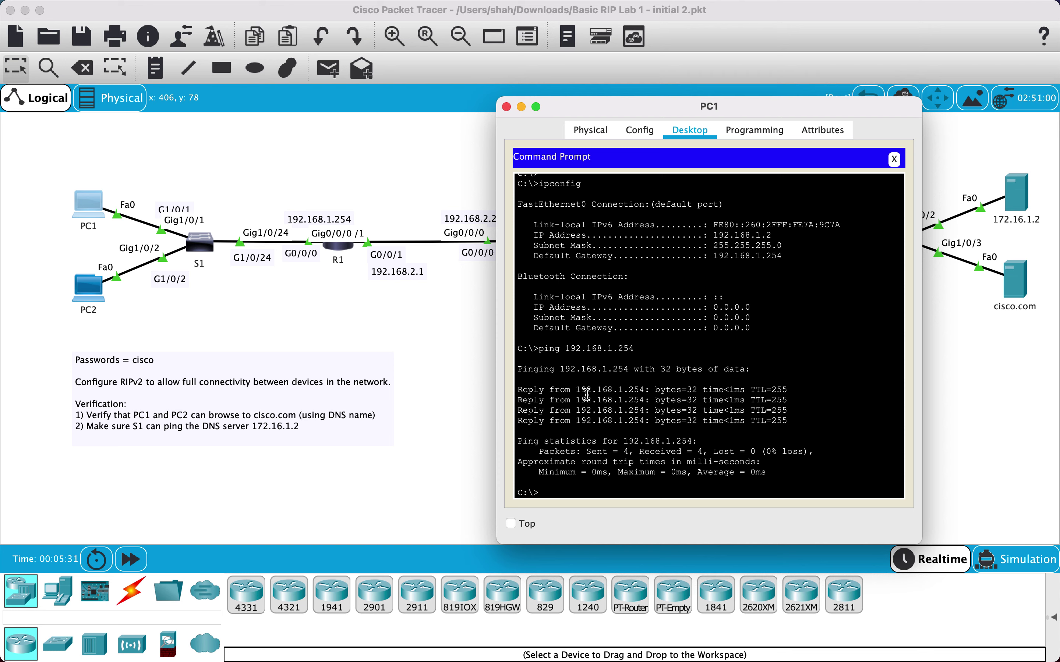
pyautogui.write('ping')
pyautogui.write(' 192.168')
pyautogui.write('.2.1')
pyautogui.press('BackSpace')
pyautogui.write('.1')
pyautogui.press('Return')
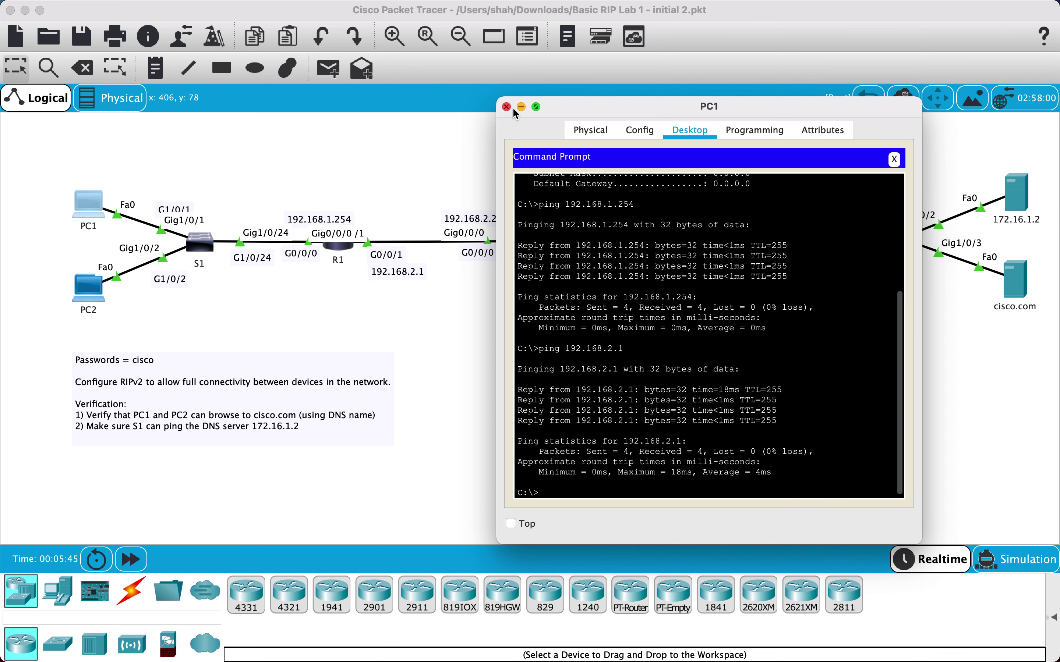
pyautogui.moveTo(578, 112); pyautogui.dragTo(675, 110)
# From PC1, ping 192.168.2.2 (100% loss) and run tracert 172.16.1.2, which stalls after 192.168.1.254
pyautogui.write('ping 192.1')
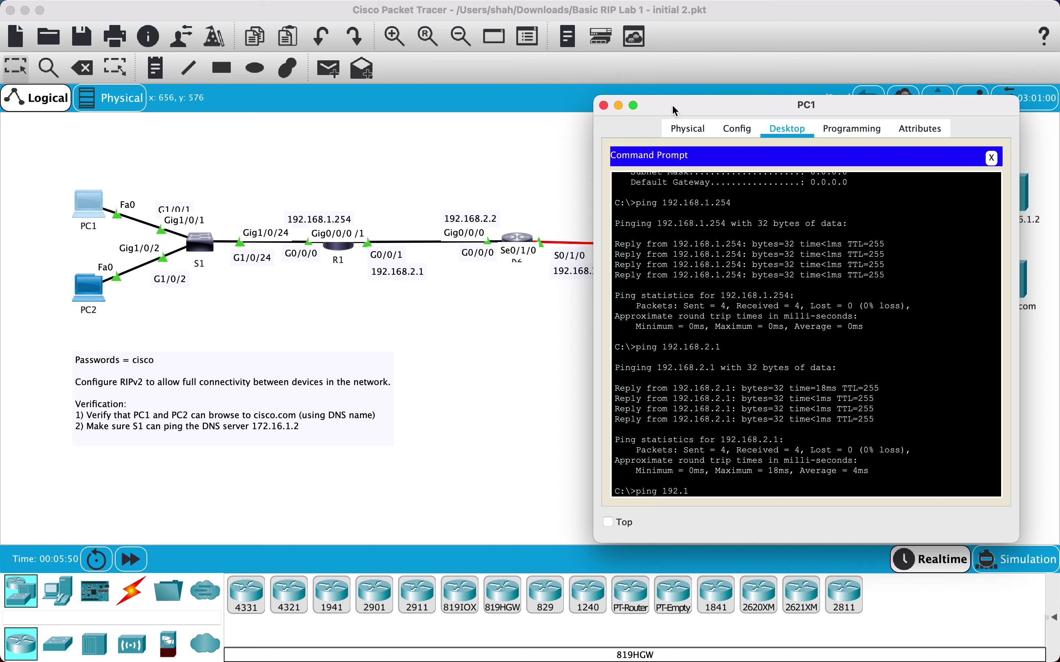
pyautogui.write('68.2.2')
pyautogui.press('Return')
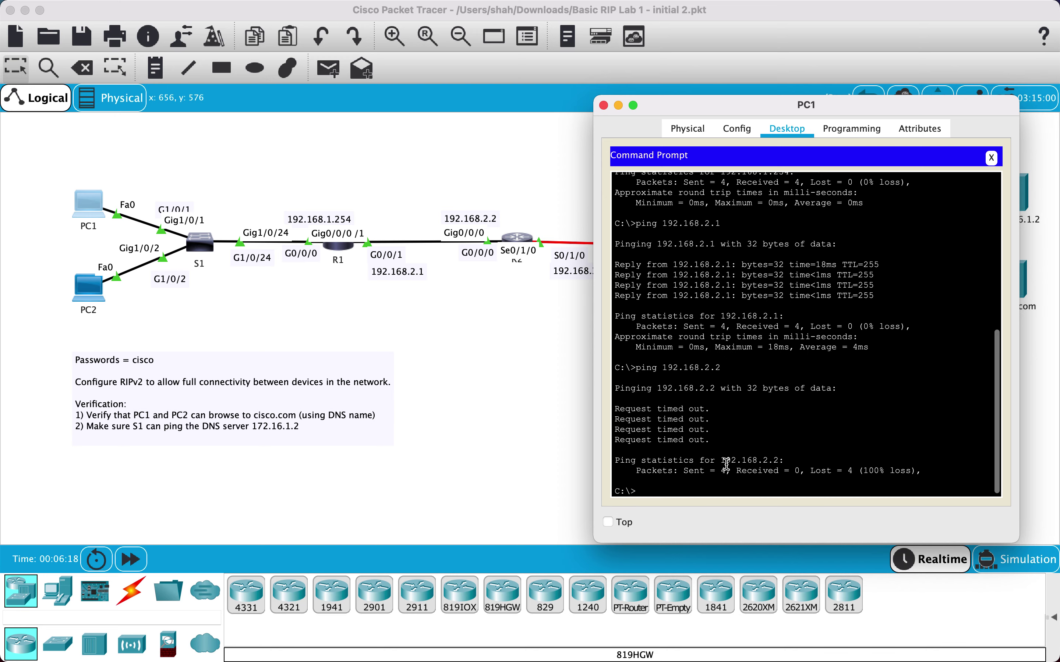
pyautogui.write('trace')
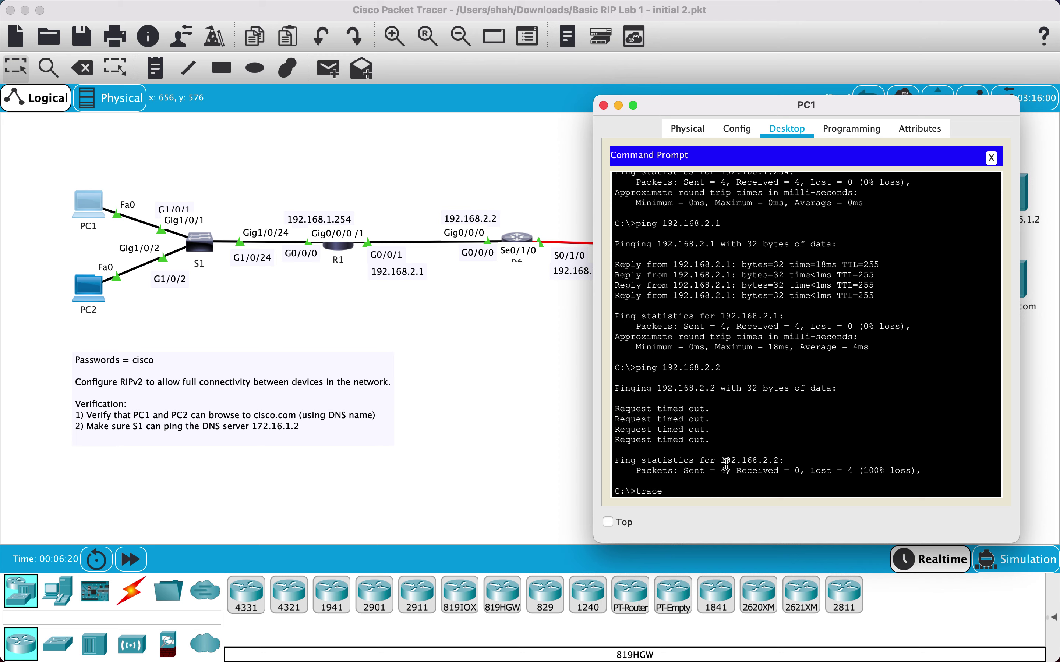
pyautogui.write('rt 172.16.')
pyautogui.moveTo(888, 106); pyautogui.dragTo(770, 107)
pyautogui.write('1')
pyautogui.press('BackSpace')
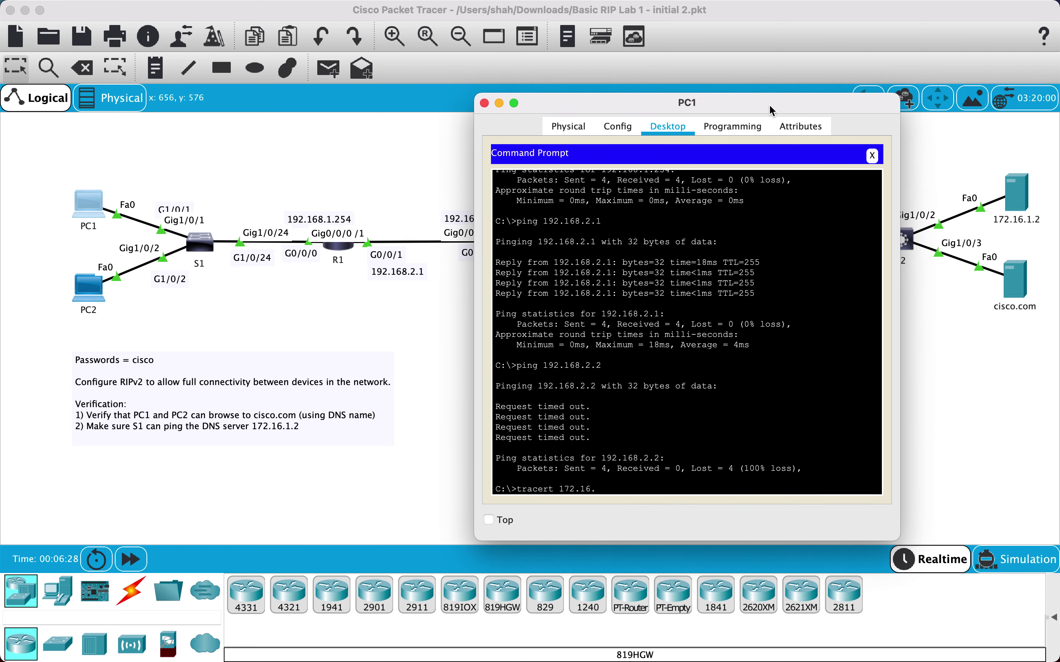
pyautogui.write('1.2')
pyautogui.press('Return')
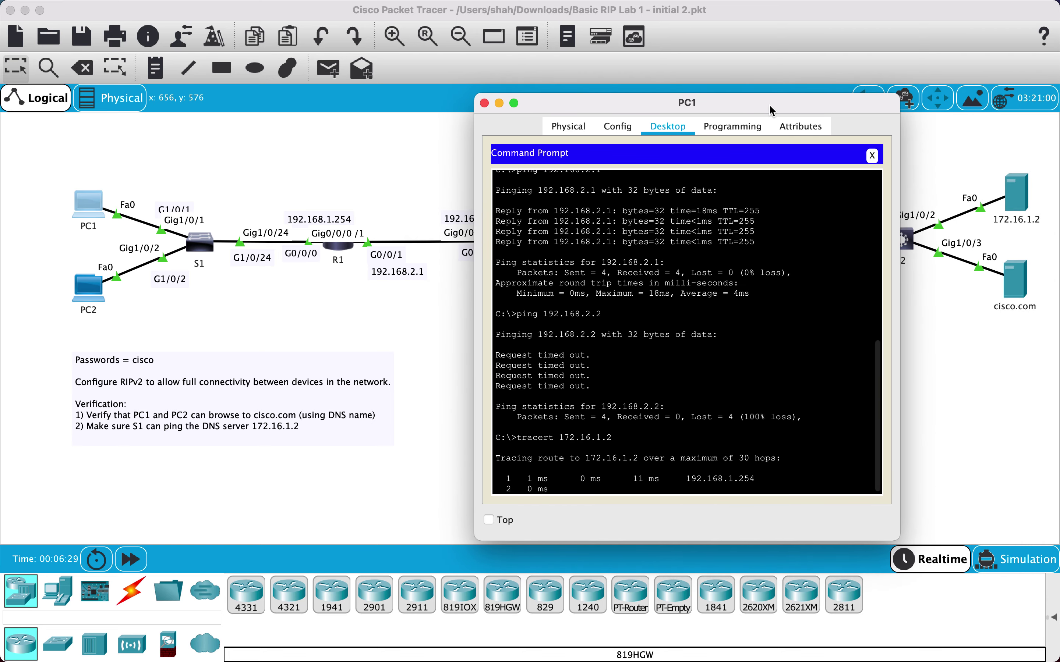
pyautogui.moveTo(701, 106); pyautogui.dragTo(767, 99)
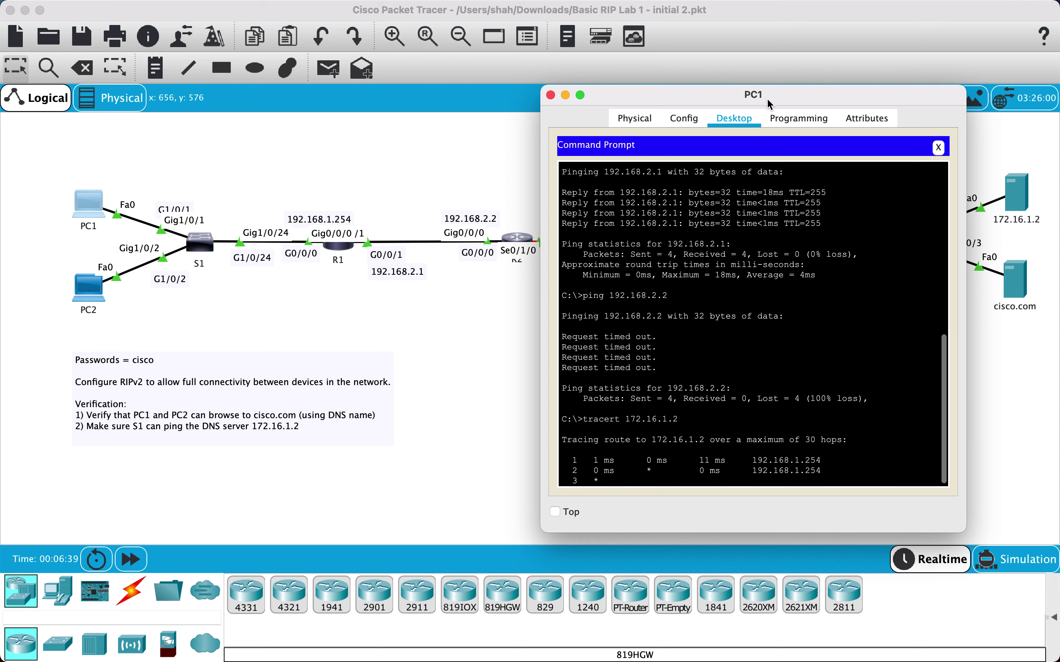
# Close PC1 and enter privileged mode in R1's CLI with the enable password
pyautogui.click(551, 95)
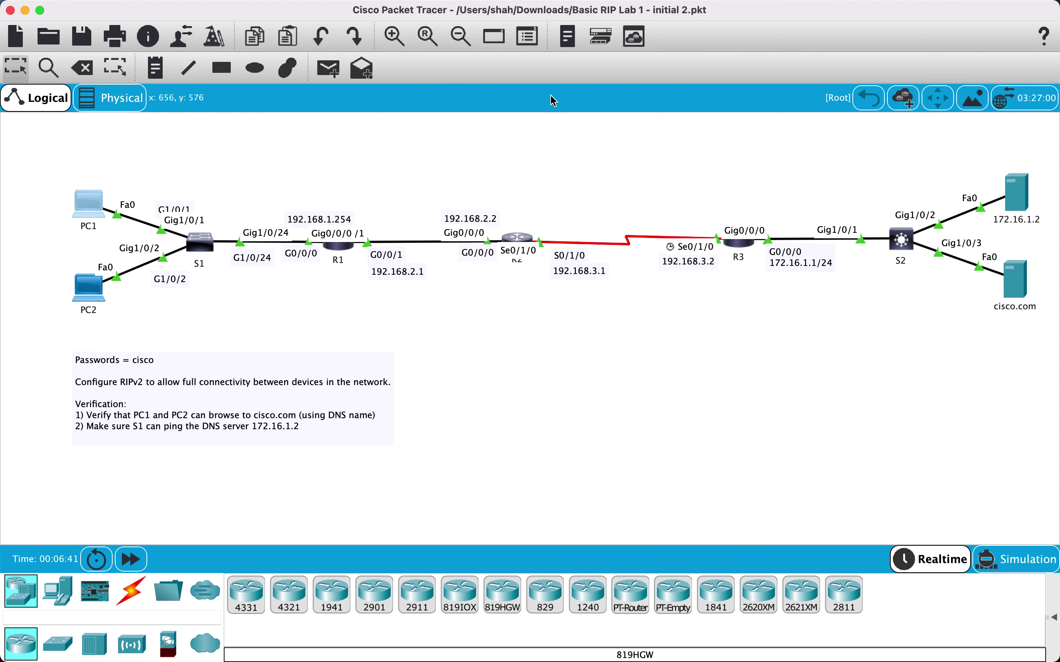
pyautogui.click(339, 249)
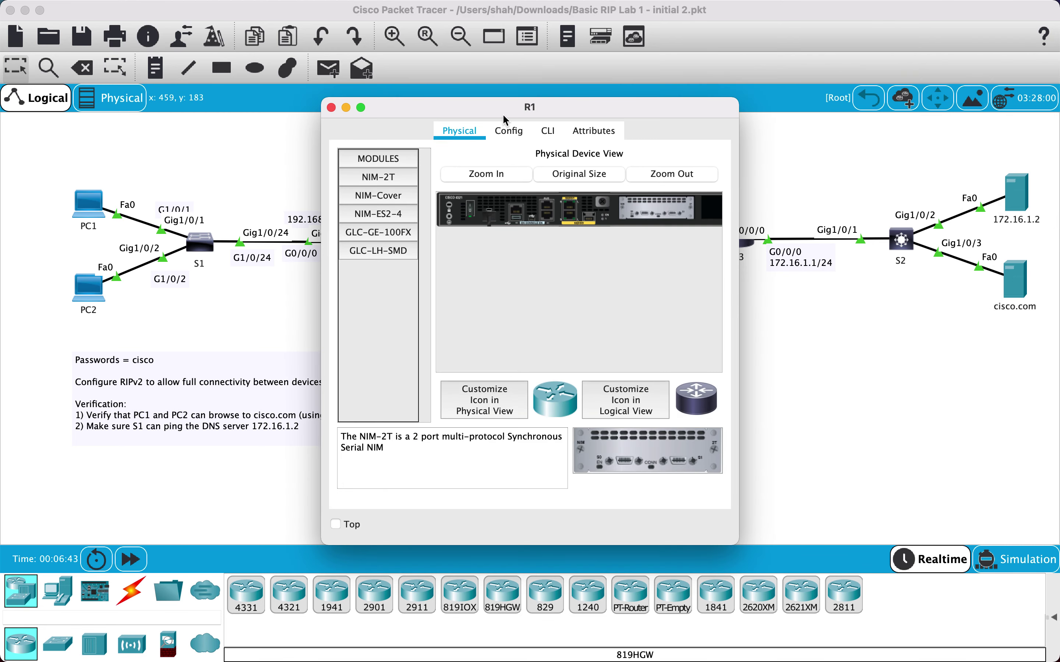
pyautogui.moveTo(504, 107); pyautogui.dragTo(574, 107)
pyautogui.click(618, 131)
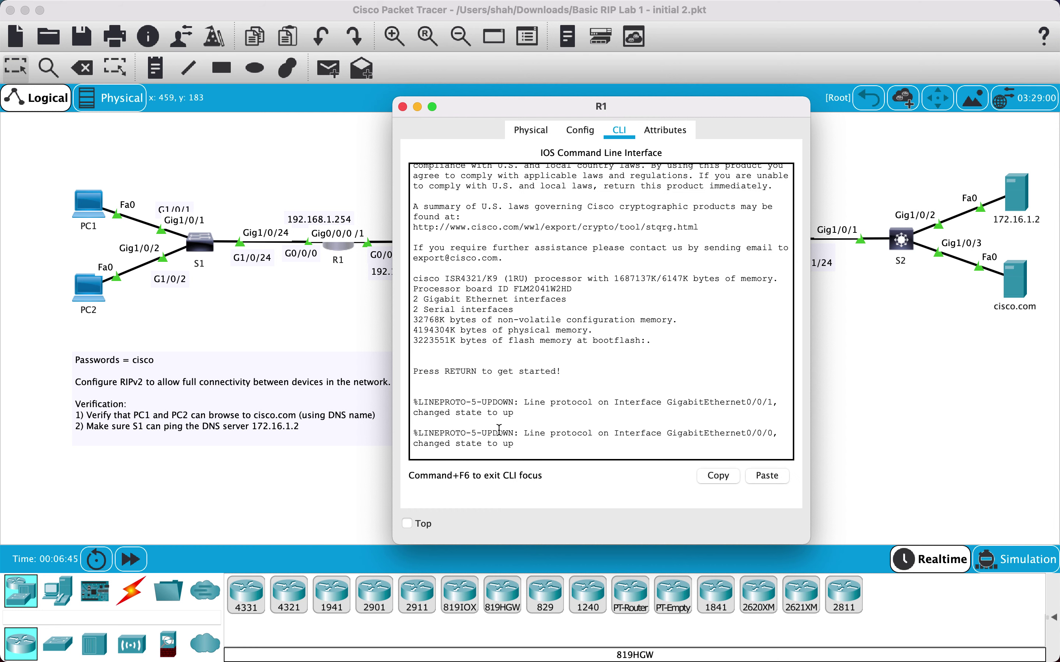
pyautogui.press('Return')
pyautogui.press('Return')
pyautogui.write('en')
pyautogui.press('Return')
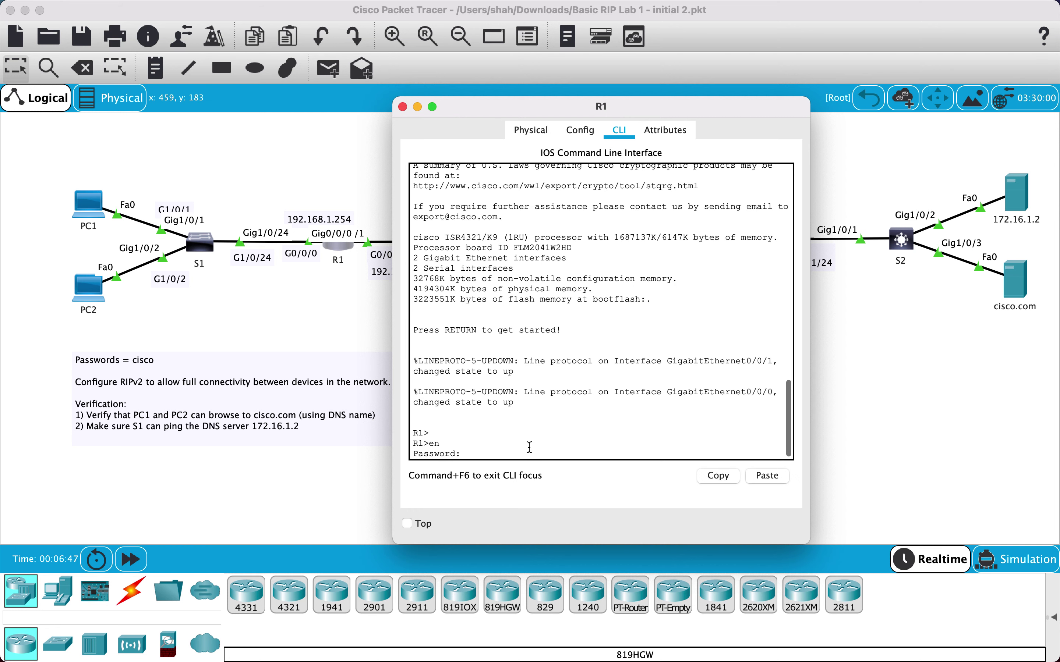
pyautogui.press('Return')
# Run show ip protocols and show ip route on R1, showing only connected 192.168.1.0/24 and 192.168.2.0/24
pyautogui.write('sh ip pro')
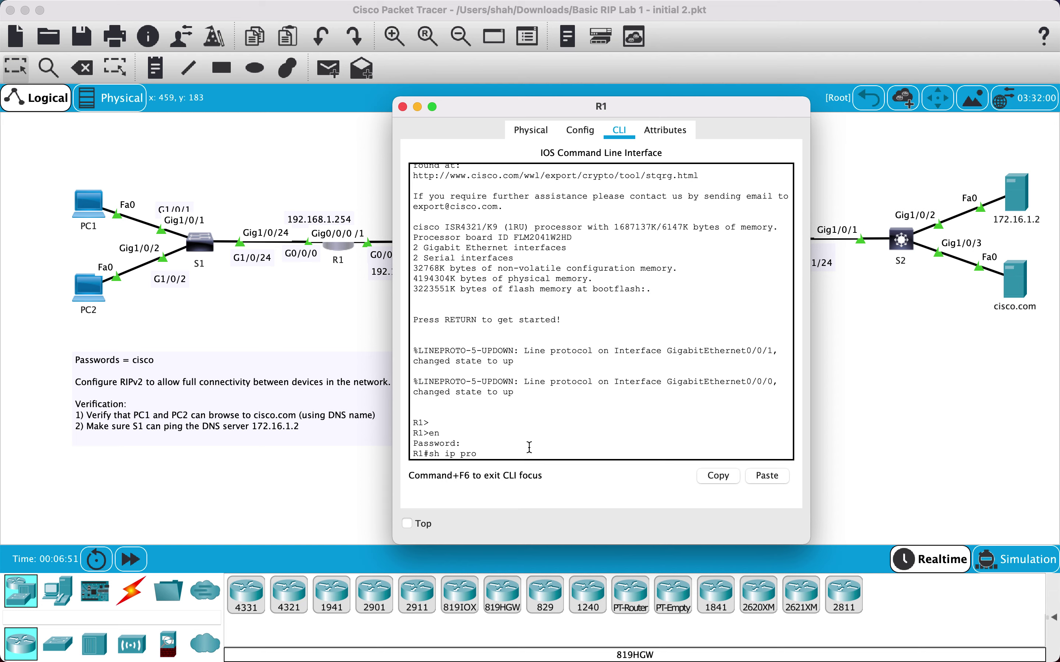
pyautogui.write('t')
pyautogui.press('Tab')
pyautogui.press('Return')
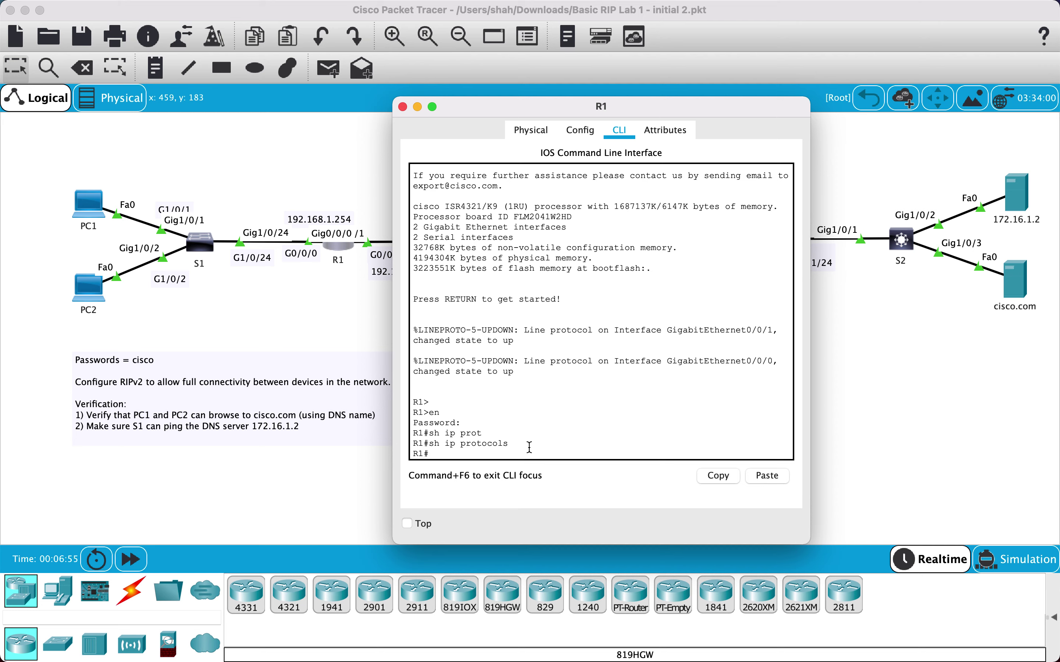
pyautogui.write('sh ip eou')
pyautogui.press('BackSpace')
pyautogui.write('route')
pyautogui.press('Return')
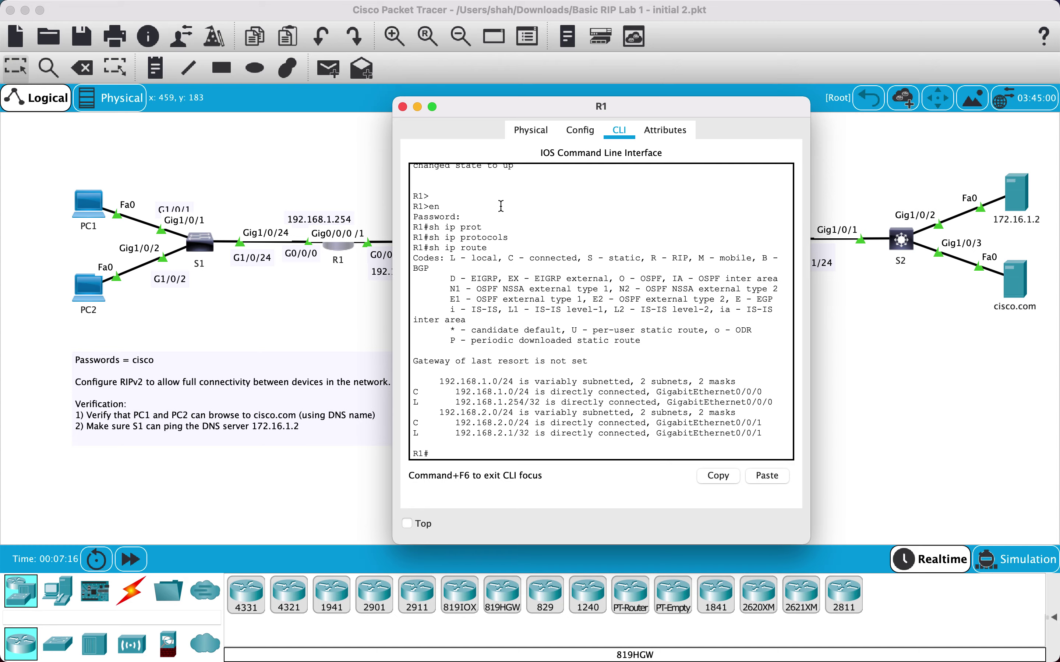
pyautogui.moveTo(495, 108); pyautogui.dragTo(472, 303)
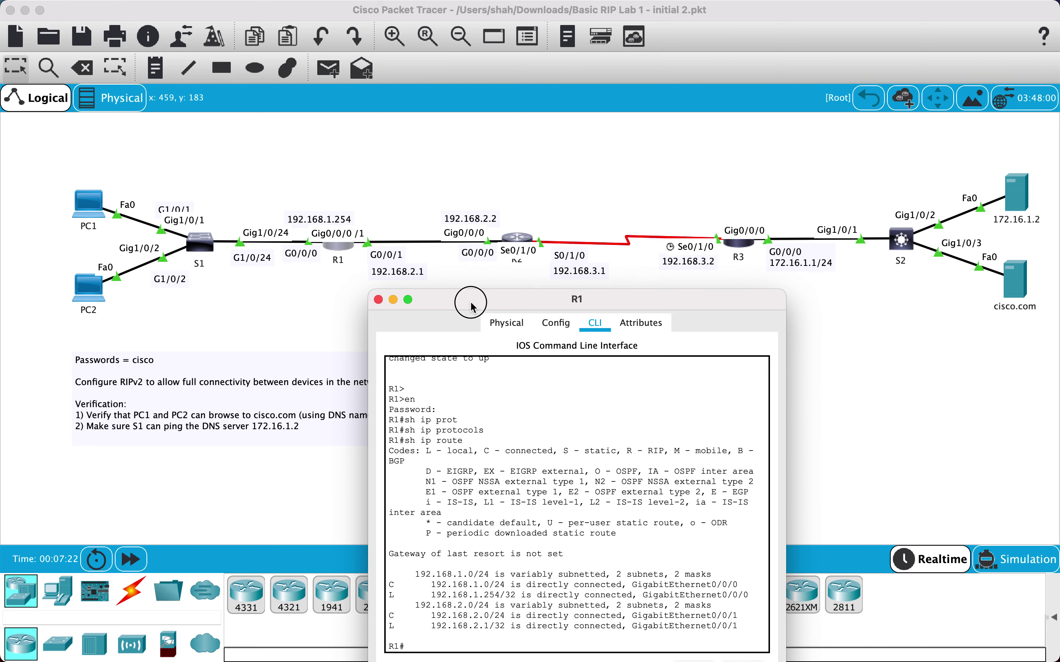
pyautogui.moveTo(552, 126); pyautogui.dragTo(709, 120)
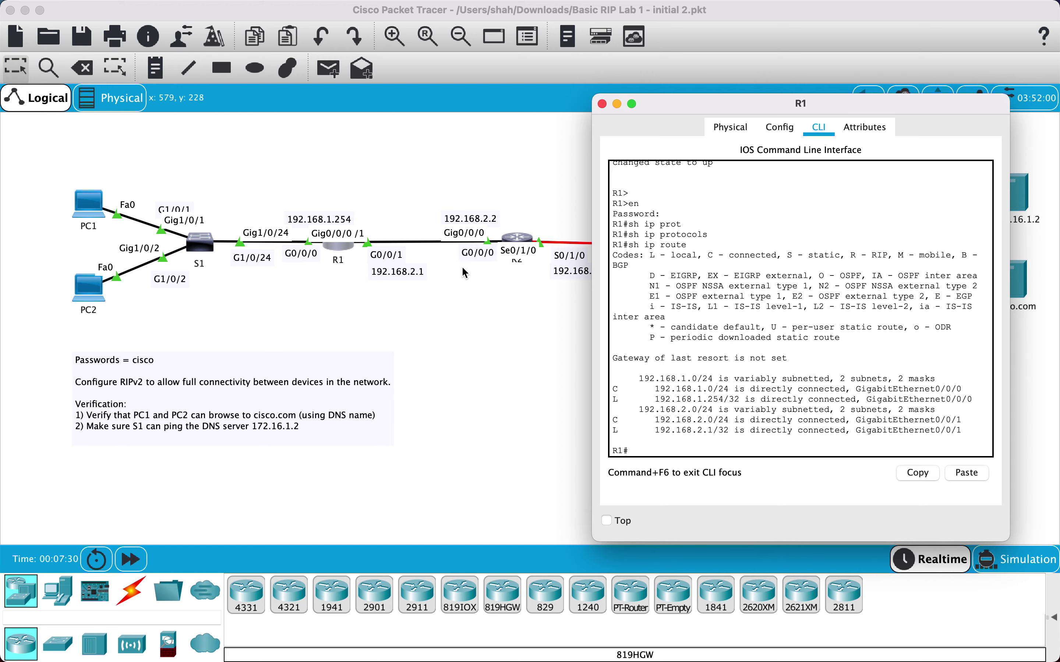
pyautogui.moveTo(763, 111); pyautogui.dragTo(619, 104)
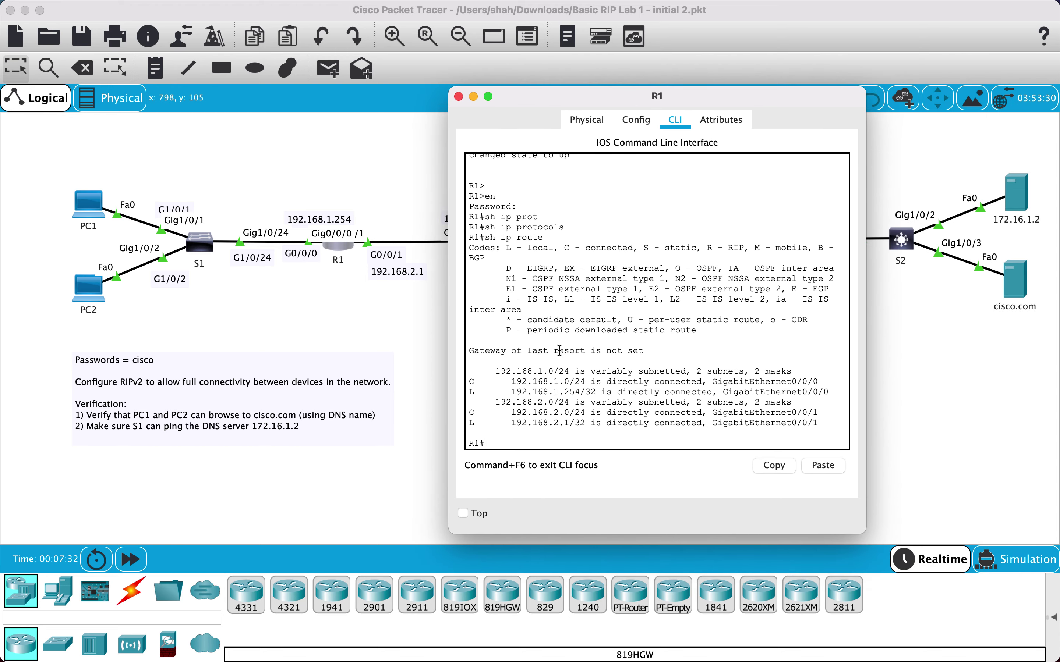
pyautogui.click(508, 438)
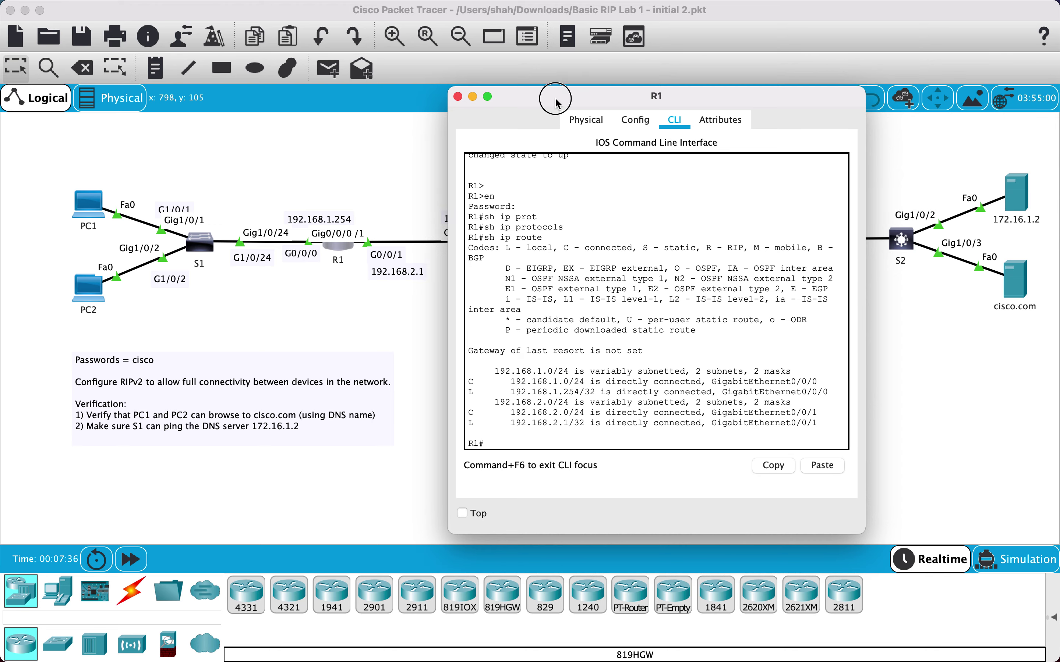
pyautogui.moveTo(555, 98); pyautogui.dragTo(648, 94)
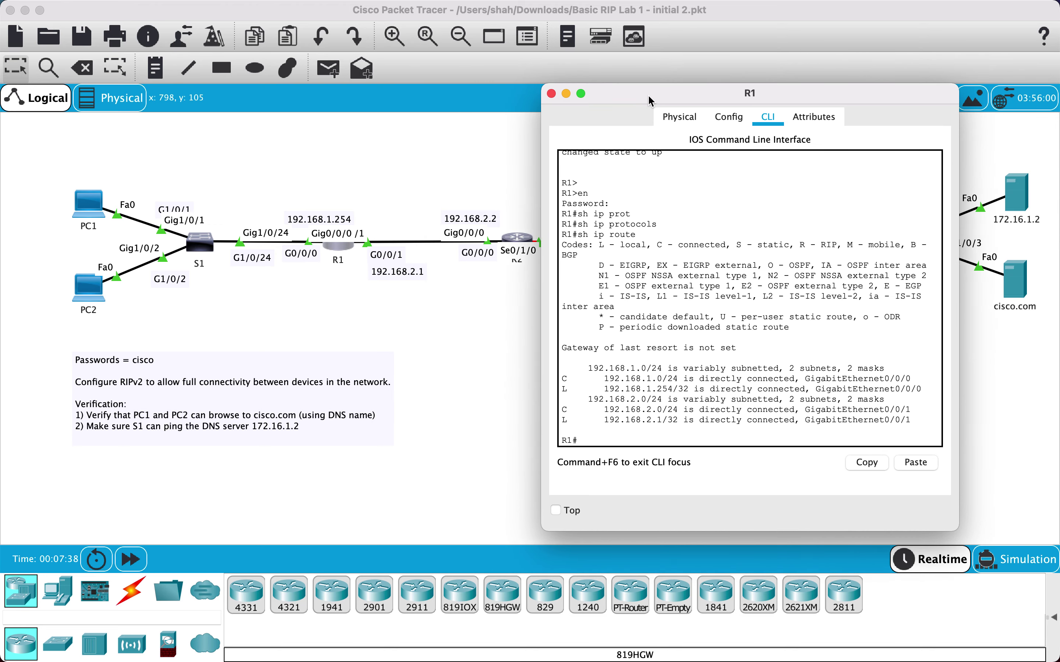
# Enter global configuration mode on R1 with configure terminal
pyautogui.press('BackSpace')
pyautogui.press('BackSpace')
pyautogui.write('co f')
pyautogui.press('BackSpace')
pyautogui.write('nfog')
pyautogui.press('Return')
pyautogui.write('conf')
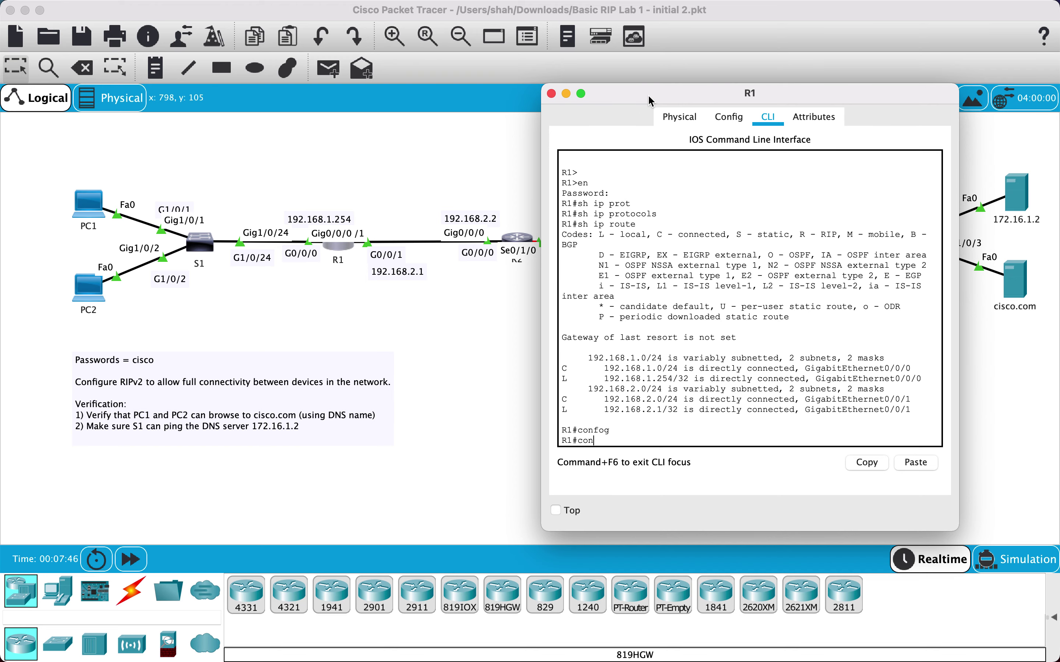
pyautogui.press('Return')
pyautogui.write('cong')
pyautogui.press('BackSpace')
pyautogui.write('f')
pyautogui.press('Tab')
pyautogui.write('t')
pyautogui.press('Return')
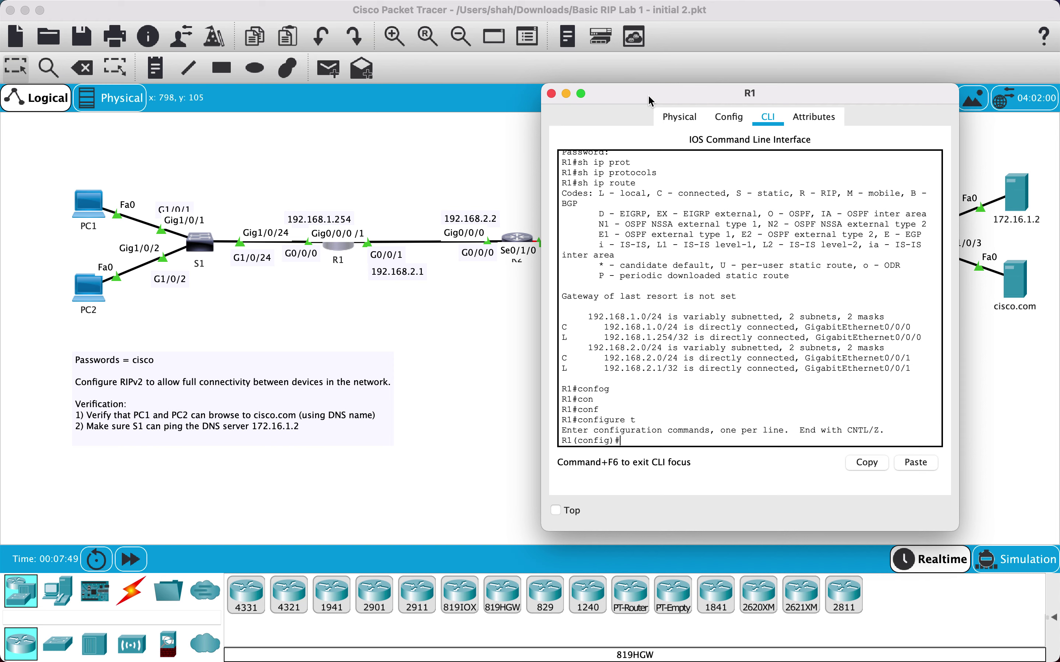
# Start RIP routing on R1 and set it to version 2
pyautogui.write('route')
pyautogui.press('Tab')
pyautogui.write('rip')
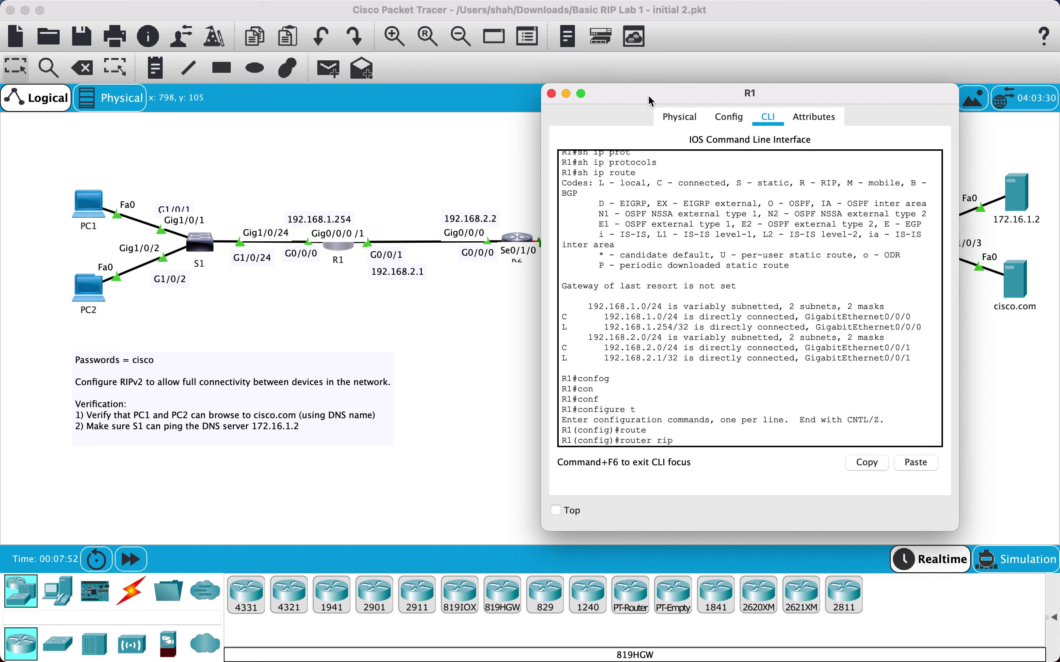
pyautogui.press('Return')
pyautogui.write('verso')
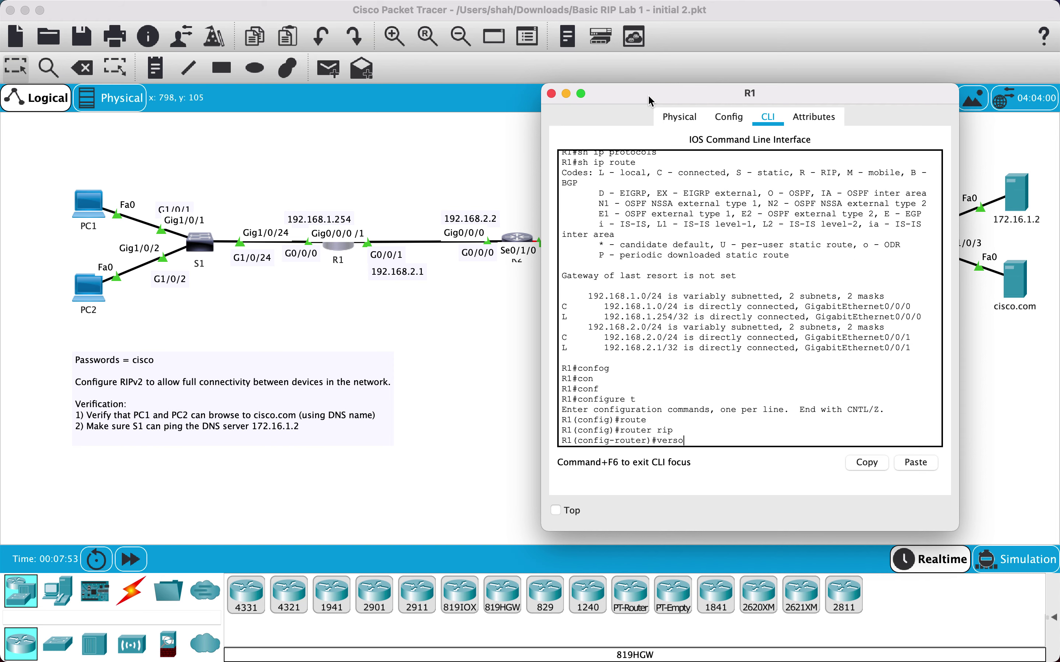
pyautogui.press('BackSpace')
pyautogui.write('i')
pyautogui.press('Tab')
pyautogui.write('2')
pyautogui.press('Return')
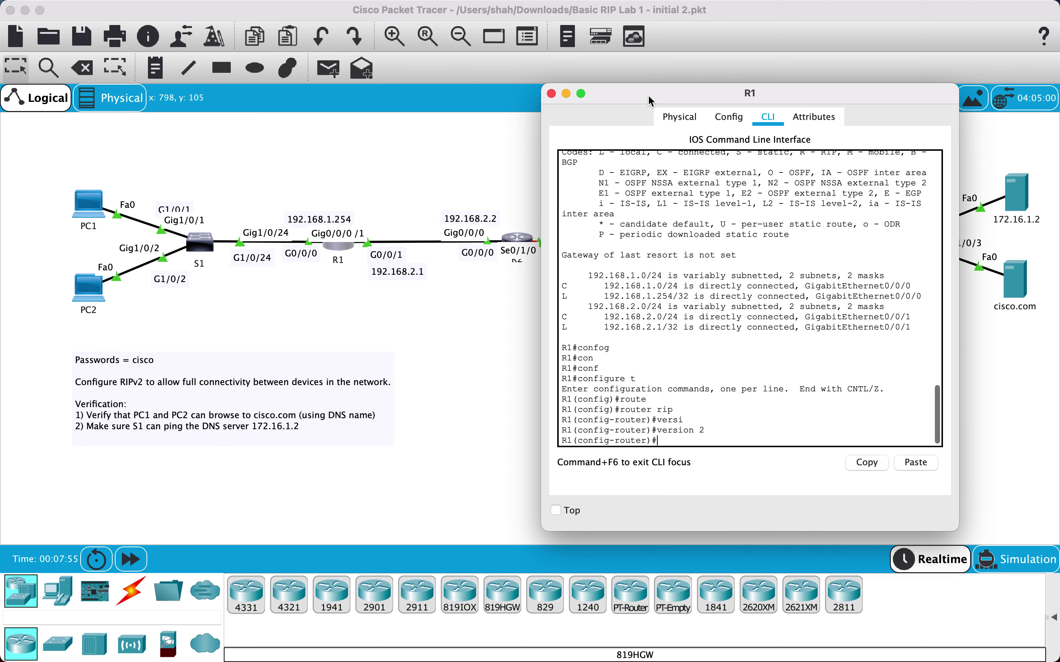
# Advertise networks 192.168.1.0 and 192.168.2.0 in RIP, then exit back to the privileged prompt
pyautogui.write('network')
pyautogui.moveTo(657, 92); pyautogui.dragTo(708, 94)
pyautogui.write('192.')
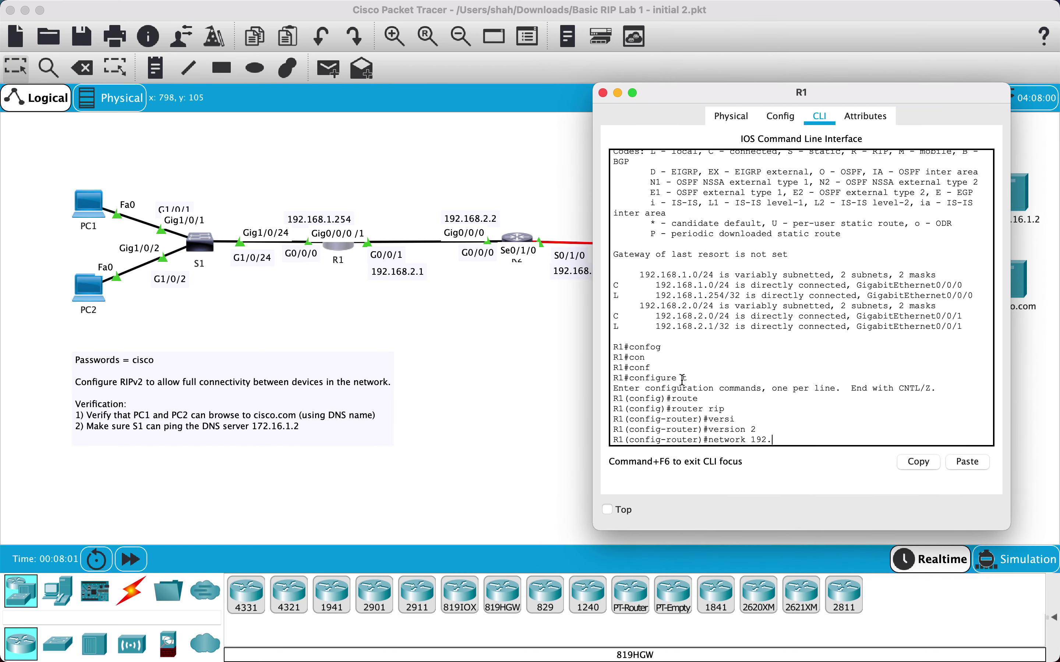
pyautogui.write('168.1.0')
pyautogui.press('Return')
pyautogui.write('net')
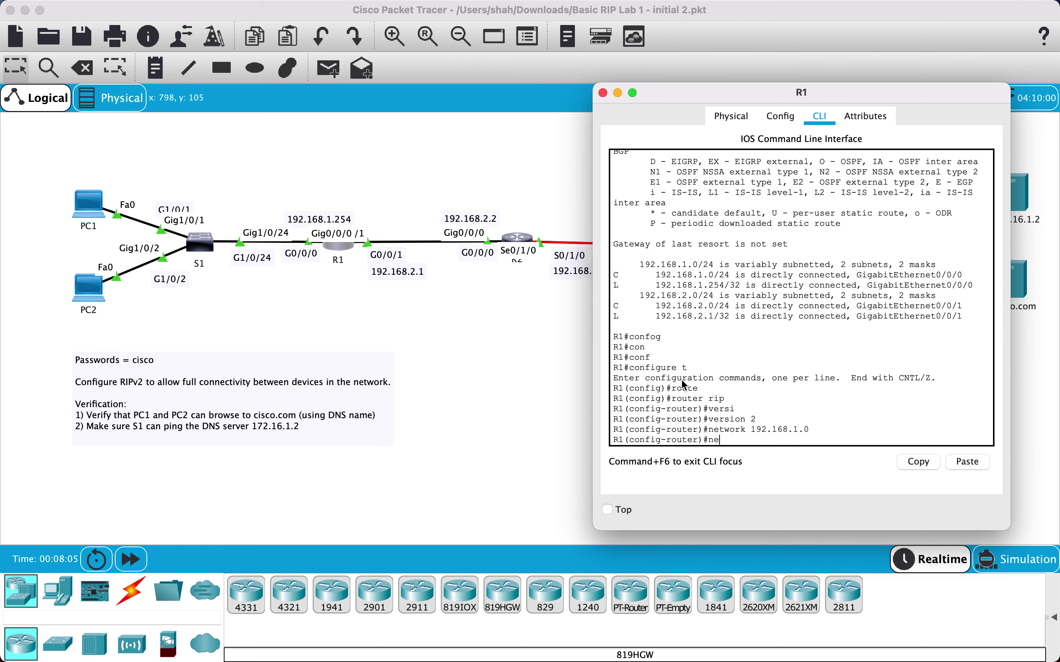
pyautogui.press('Tab')
pyautogui.write('1')
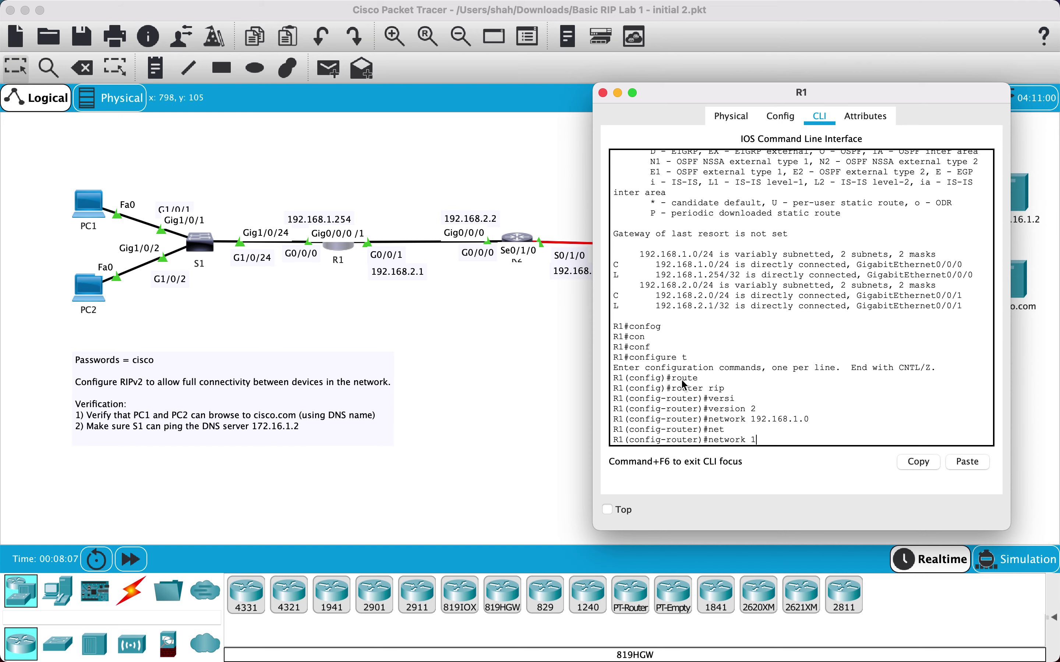
pyautogui.write('92.168.2.0')
pyautogui.press('Return')
pyautogui.write('exit')
pyautogui.press('Return')
pyautogui.write('exit')
pyautogui.press('Return')
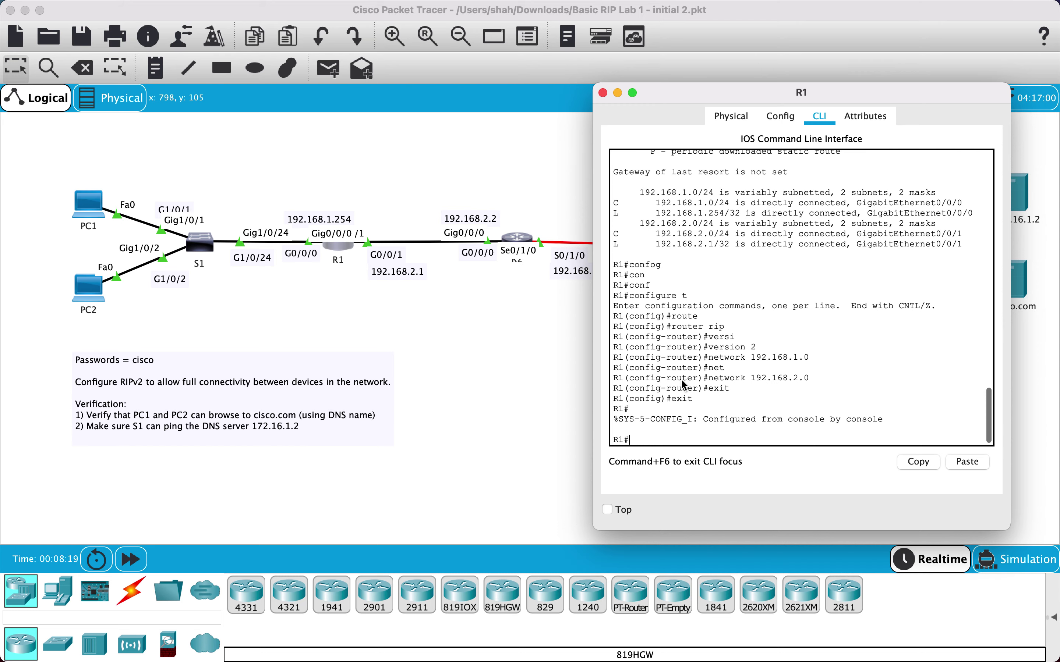
pyautogui.press('Return')
# Run show ip protocols on R1 to display its routing protocol details
pyautogui.write('ip route')
pyautogui.press('Return')
pyautogui.write('ip')
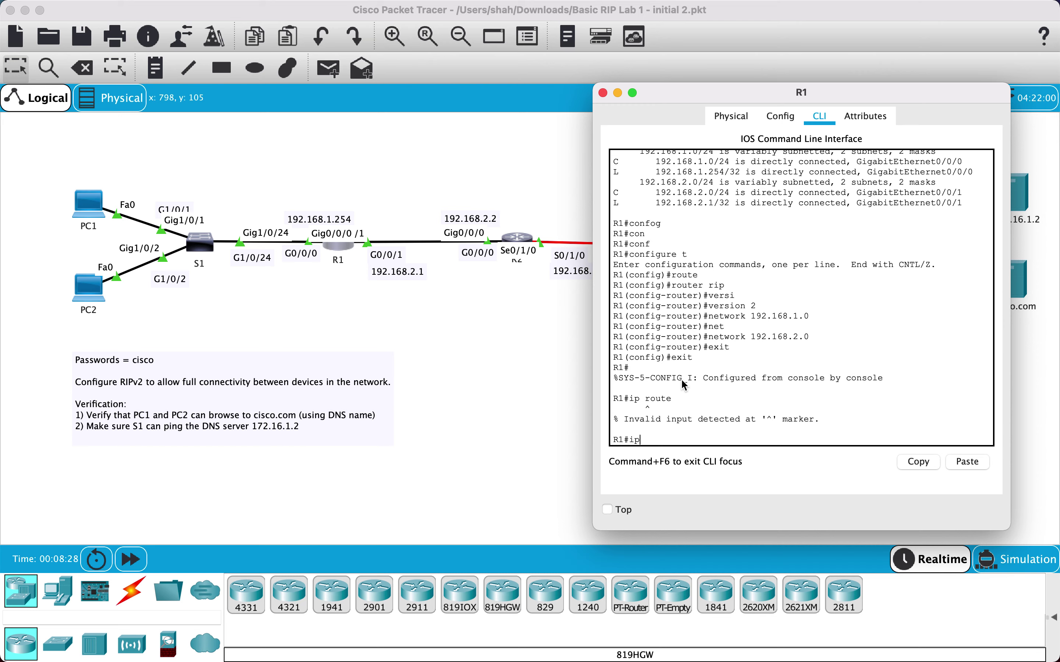
pyautogui.write(' pro')
pyautogui.press('Tab')
pyautogui.write('to')
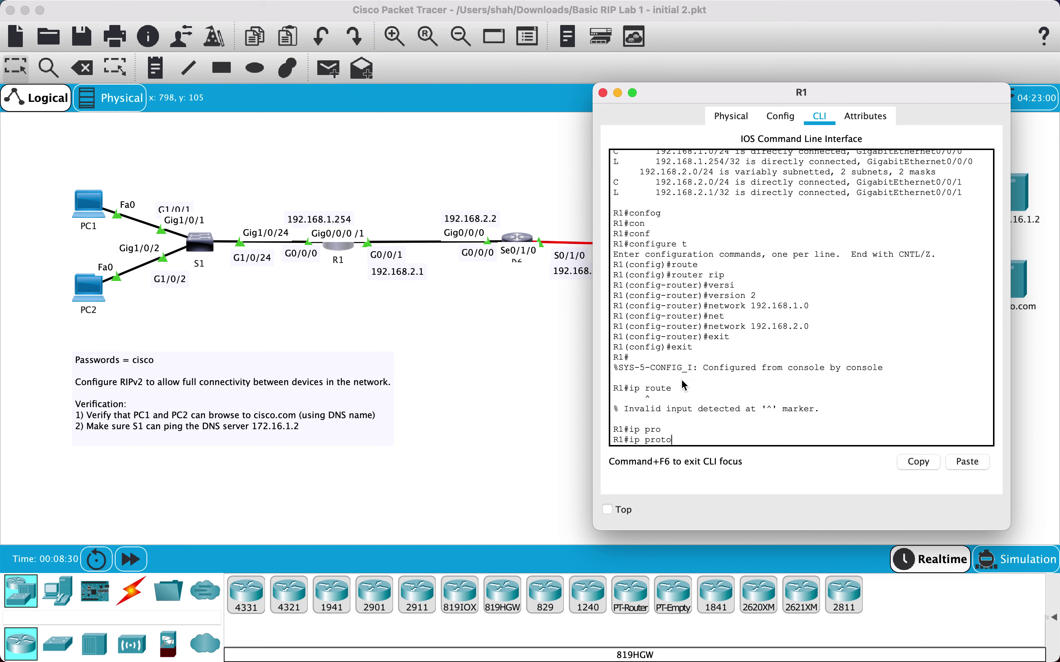
pyautogui.press('Tab')
pyautogui.press('BackSpace')
pyautogui.press('BackSpace')
pyautogui.press('BackSpace')
pyautogui.press('BackSpace')
pyautogui.press('BackSpace')
pyautogui.press('BackSpace')
pyautogui.press('BackSpace')
pyautogui.press('BackSpace')
pyautogui.write('sh ip pr')
pyautogui.press('Tab')
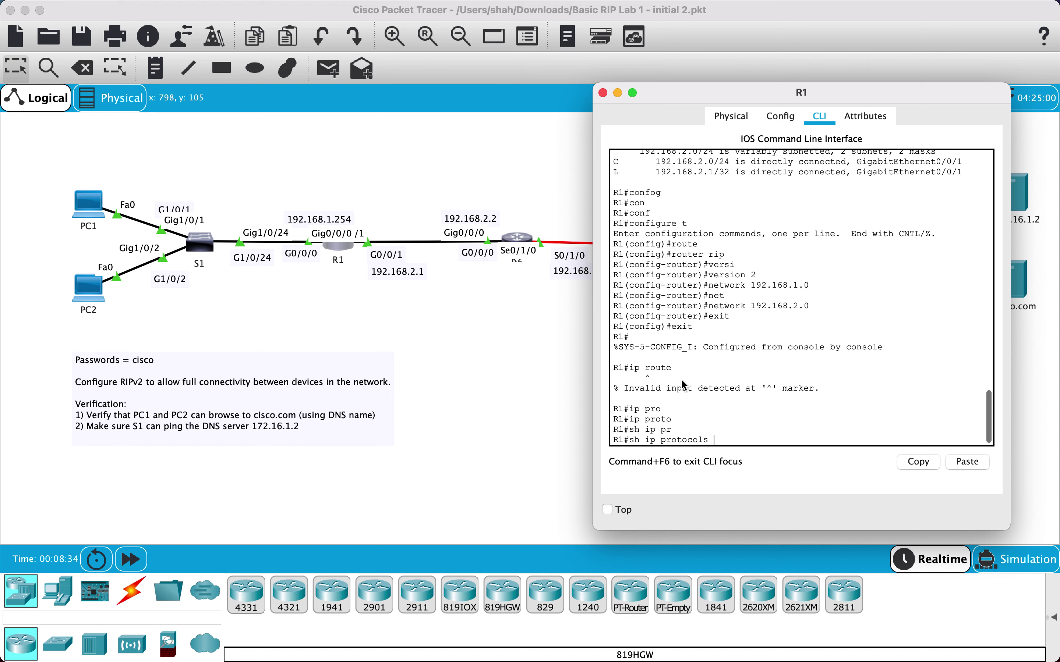
pyautogui.press('Return')
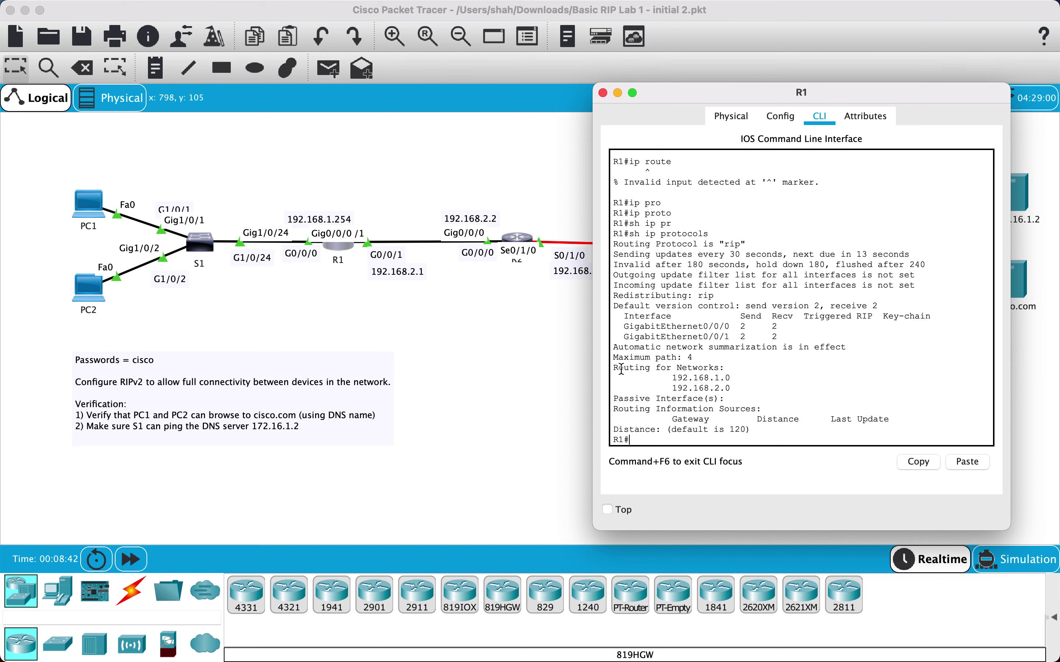
# Review the output, highlighting the two advertised RIP networks 192.168.1.0 and 192.168.2.0
pyautogui.scroll(15, 687, 341)
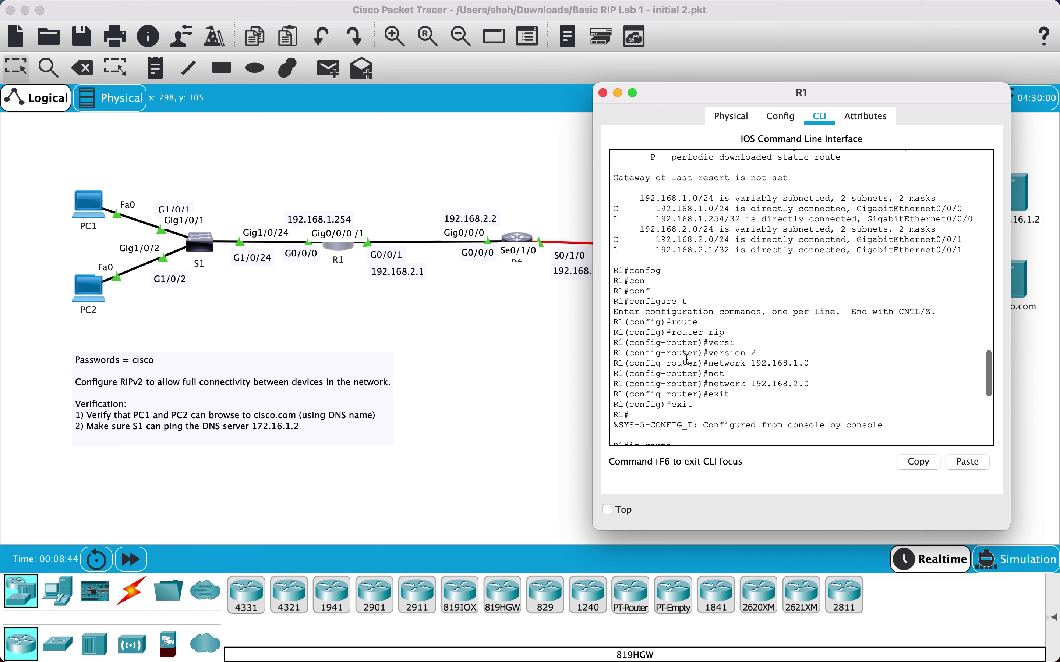
pyautogui.scroll(3, 686, 359)
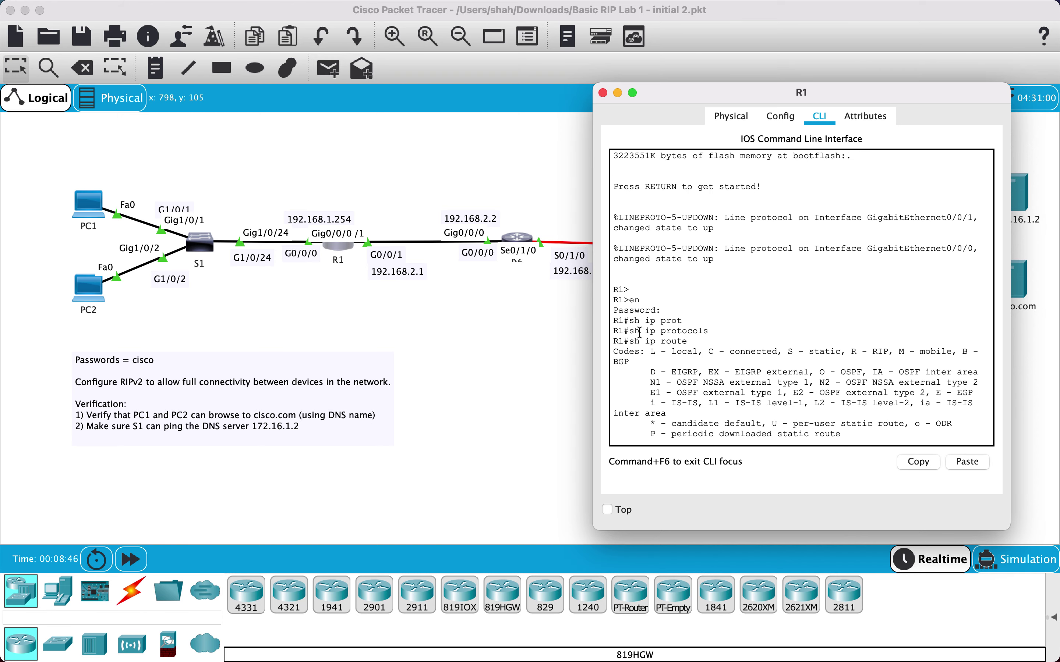
pyautogui.doubleClick(636, 331)
pyautogui.moveTo(638, 332); pyautogui.dragTo(706, 331)
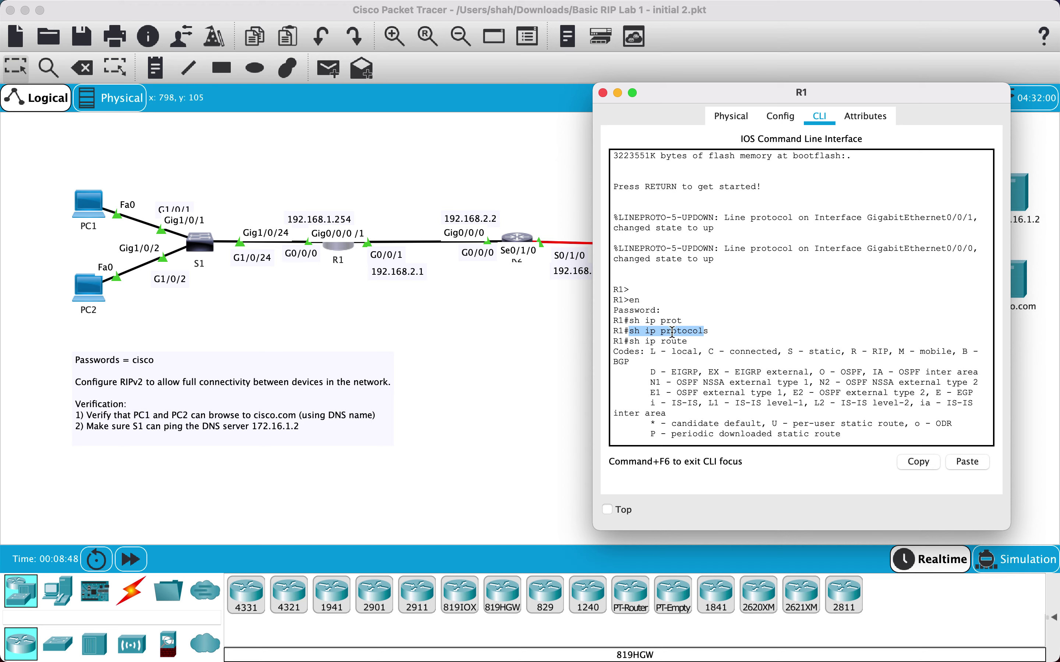
pyautogui.press('super+c')
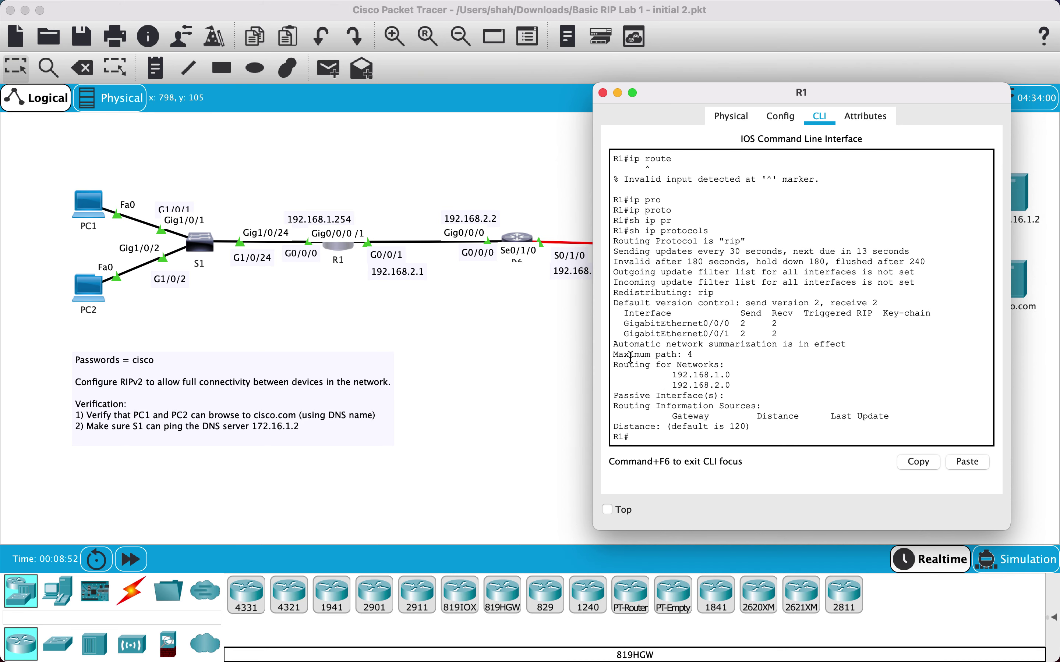
pyautogui.moveTo(677, 375); pyautogui.dragTo(730, 386)
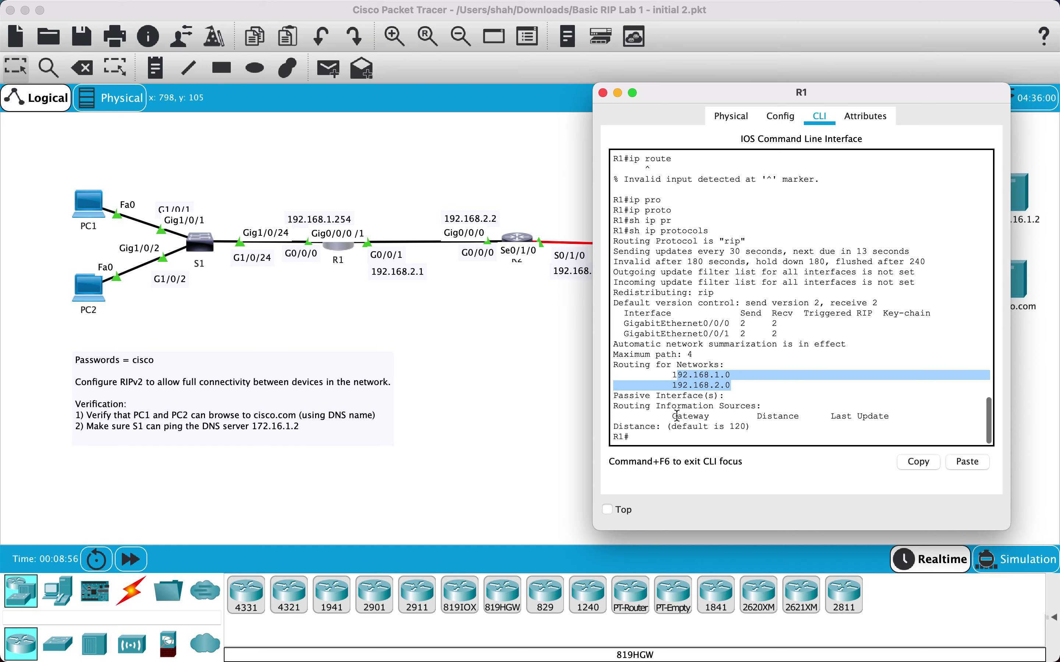
pyautogui.click(653, 437)
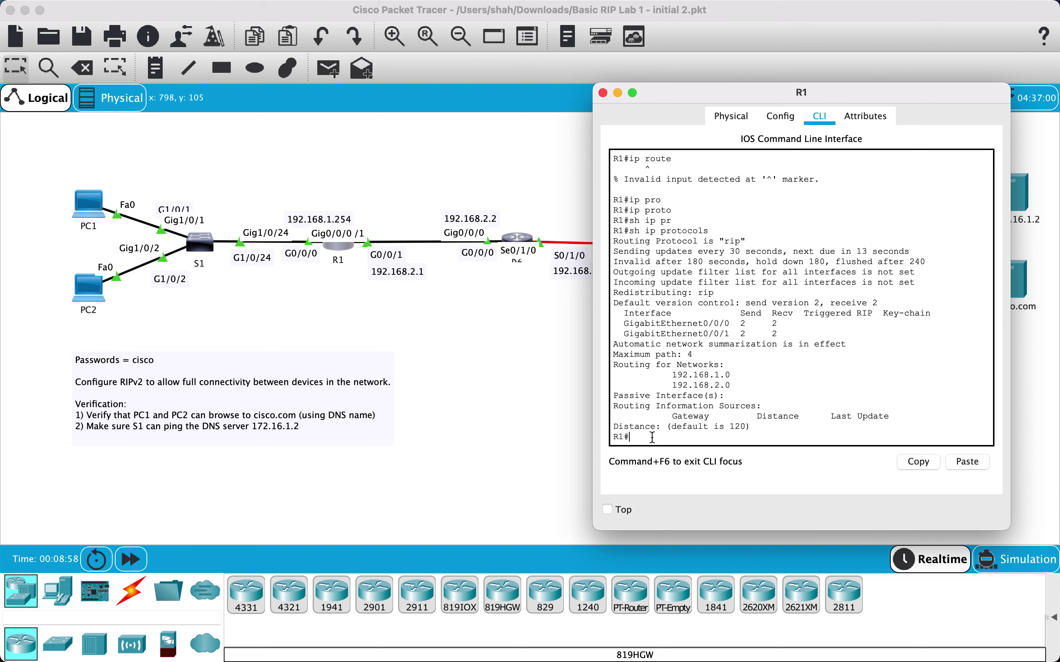
# Show R1's routing table with show ip route, listing only connected routes
pyautogui.write('sh ip rotue')
pyautogui.press('Return')
pyautogui.press('Return')
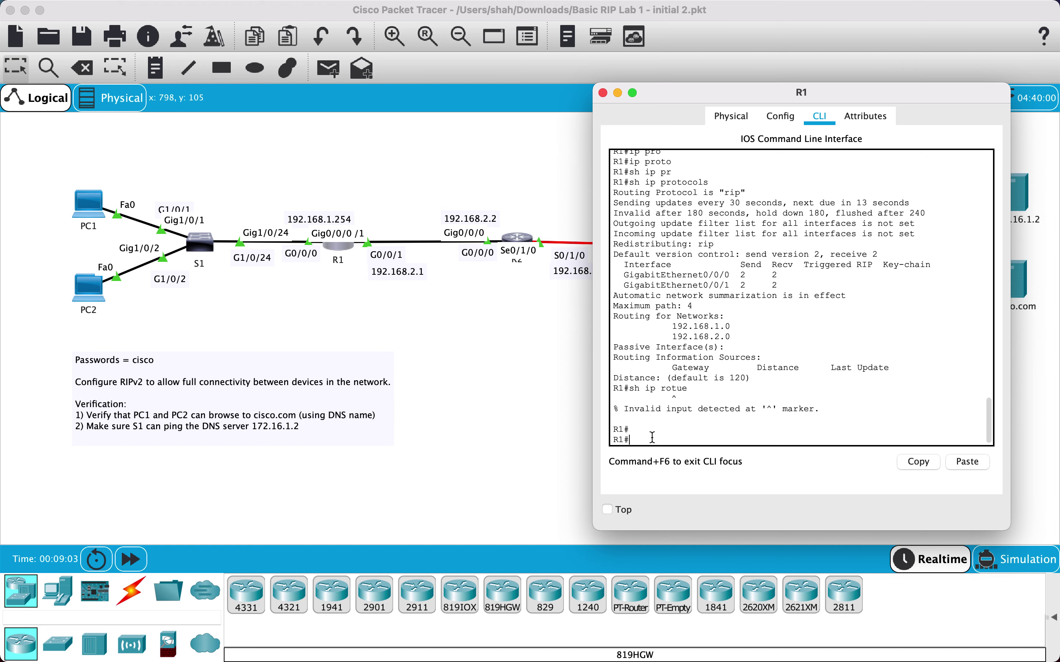
pyautogui.press('Up')
pyautogui.press('BackSpace')
pyautogui.press('BackSpace')
pyautogui.write('ue')
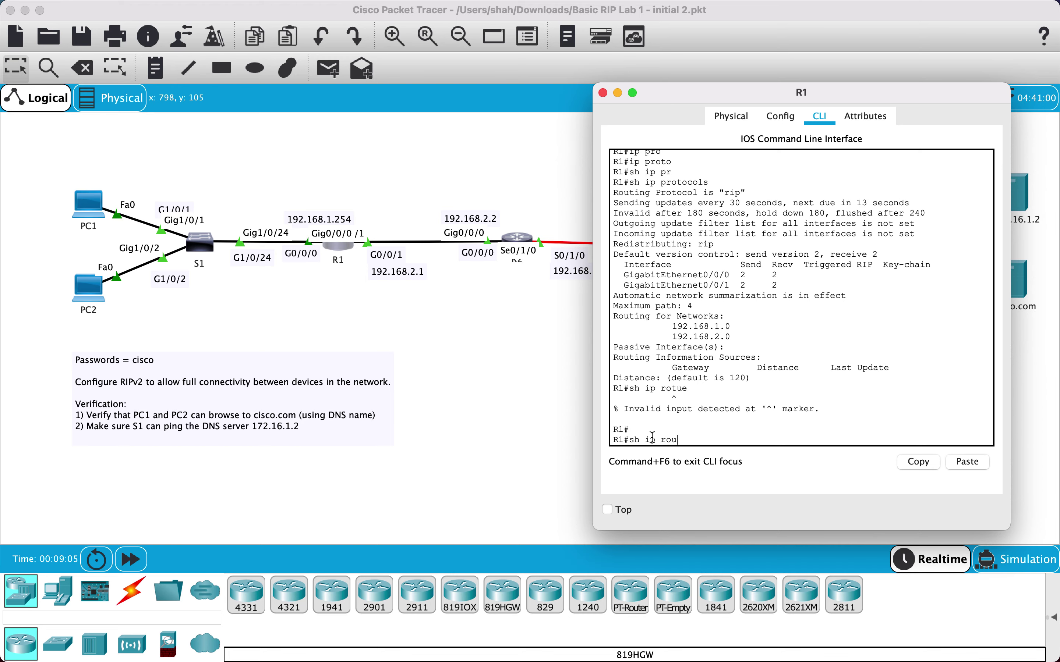
pyautogui.press('Return')
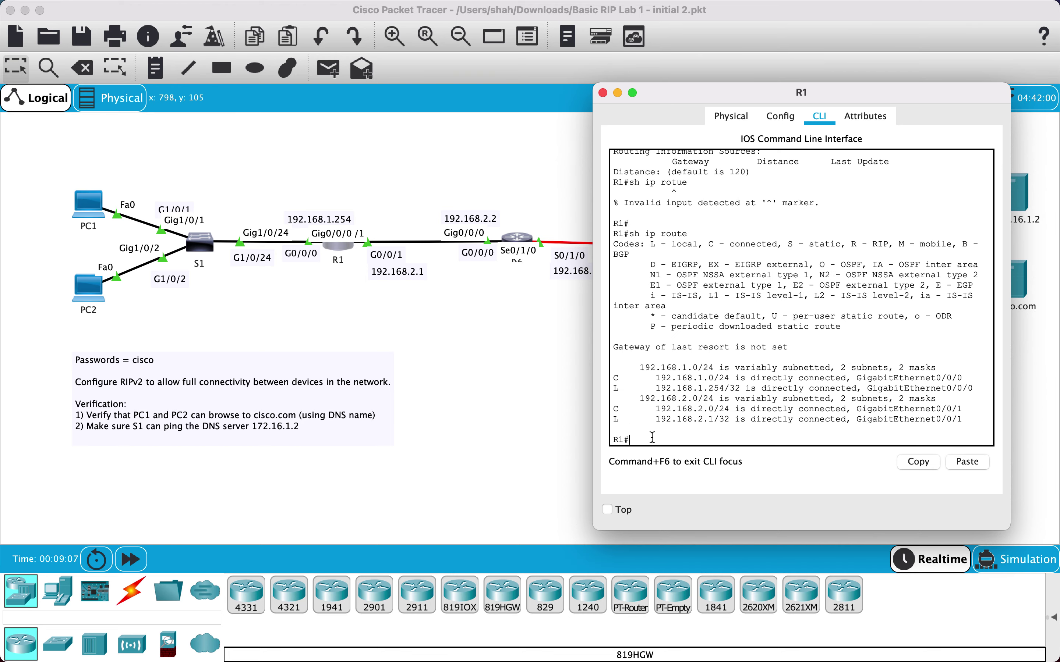
pyautogui.scroll(-1, 652, 438)
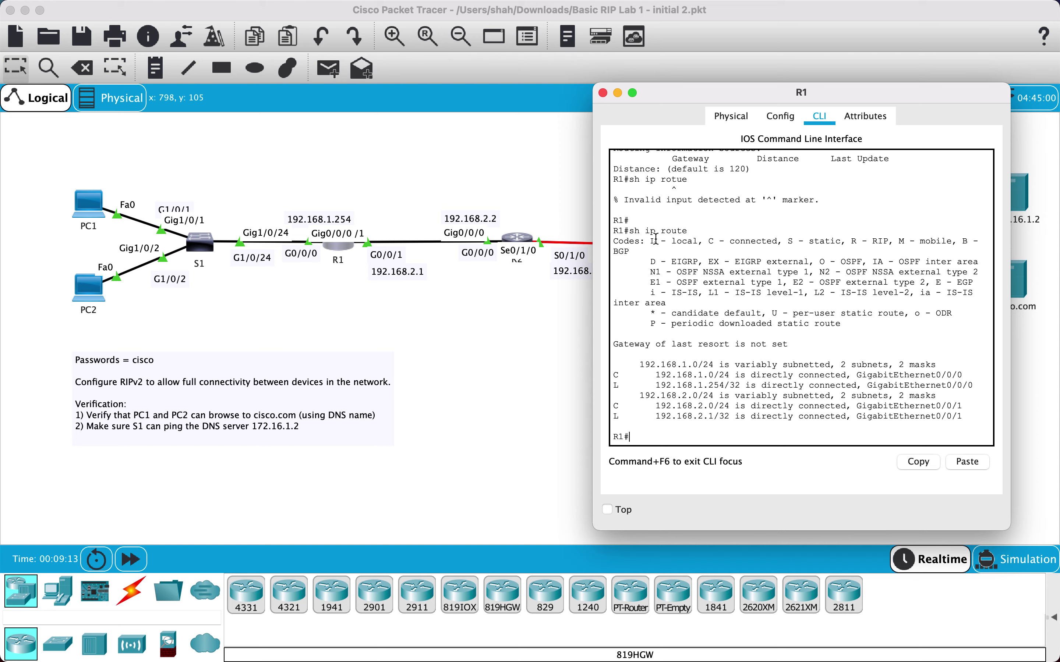
# Close R1, open R2's command line, and enter privileged mode
pyautogui.click(602, 93)
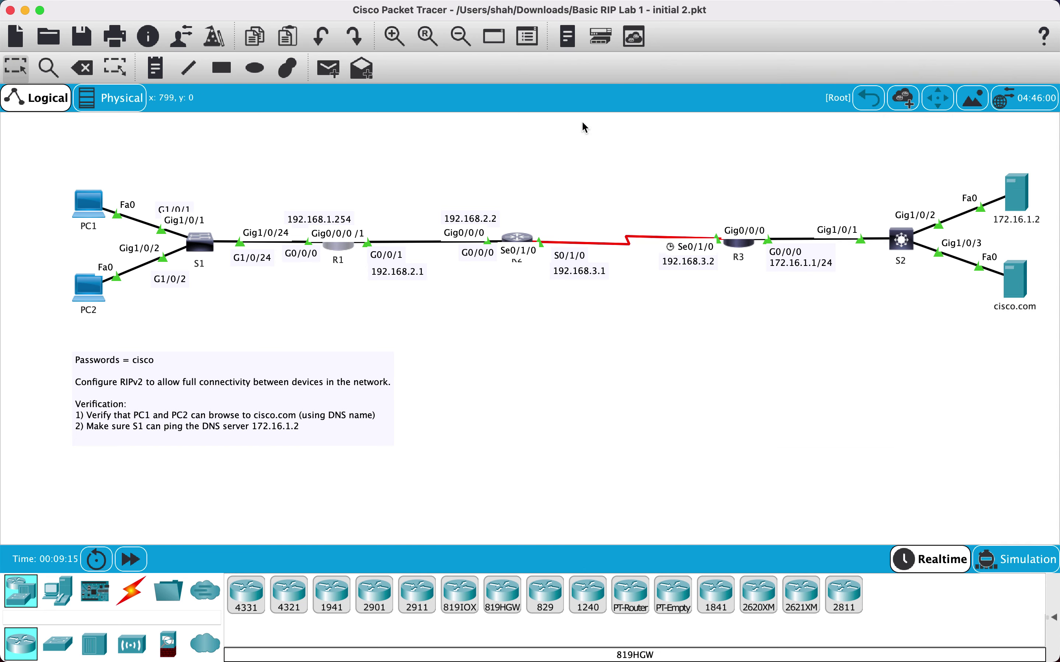
pyautogui.click(517, 239)
pyautogui.click(552, 133)
pyautogui.moveTo(514, 107); pyautogui.dragTo(704, 108)
pyautogui.click(651, 447)
pyautogui.press('Return')
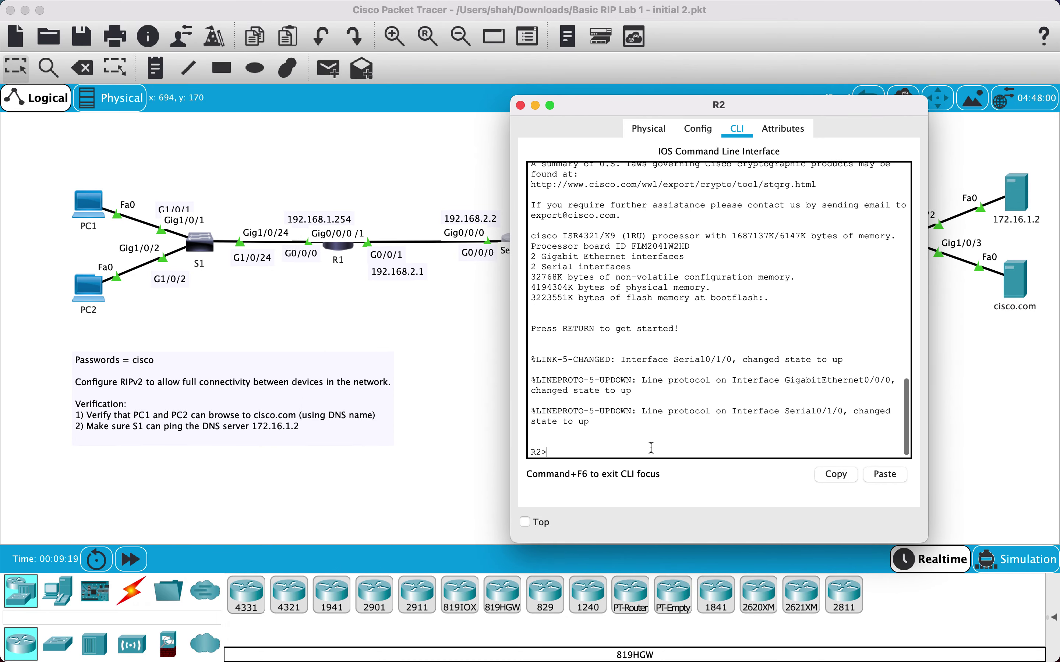
pyautogui.press('Return')
pyautogui.write('en')
pyautogui.press('Return')
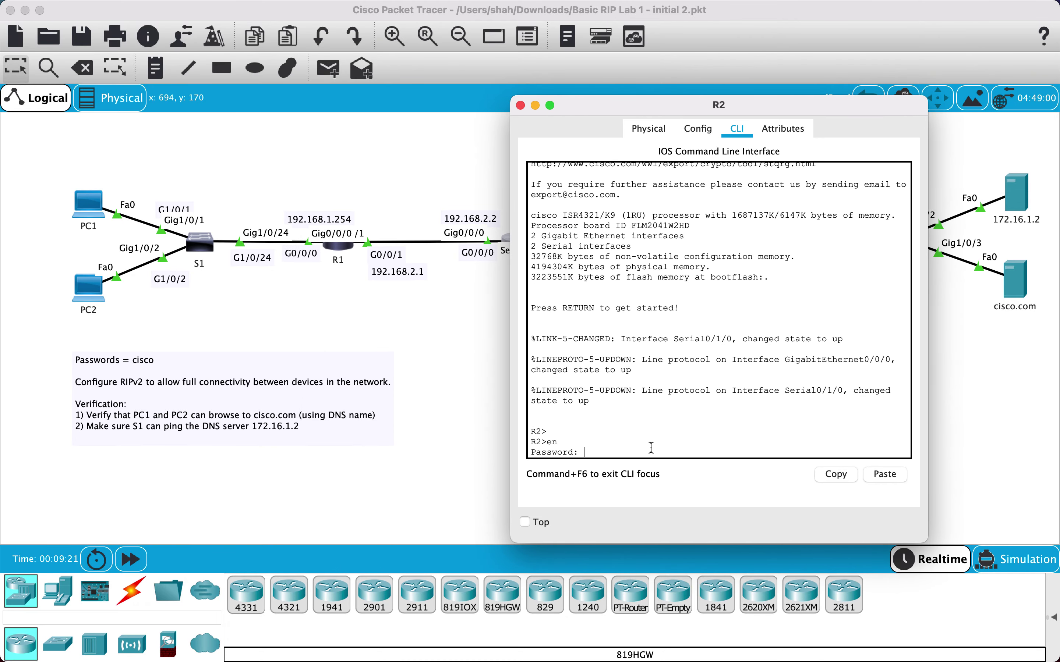
pyautogui.press('Return')
# Run show protocols and show ip protocols on R2, confirming no routing protocol runs
pyautogui.write('ip pro')
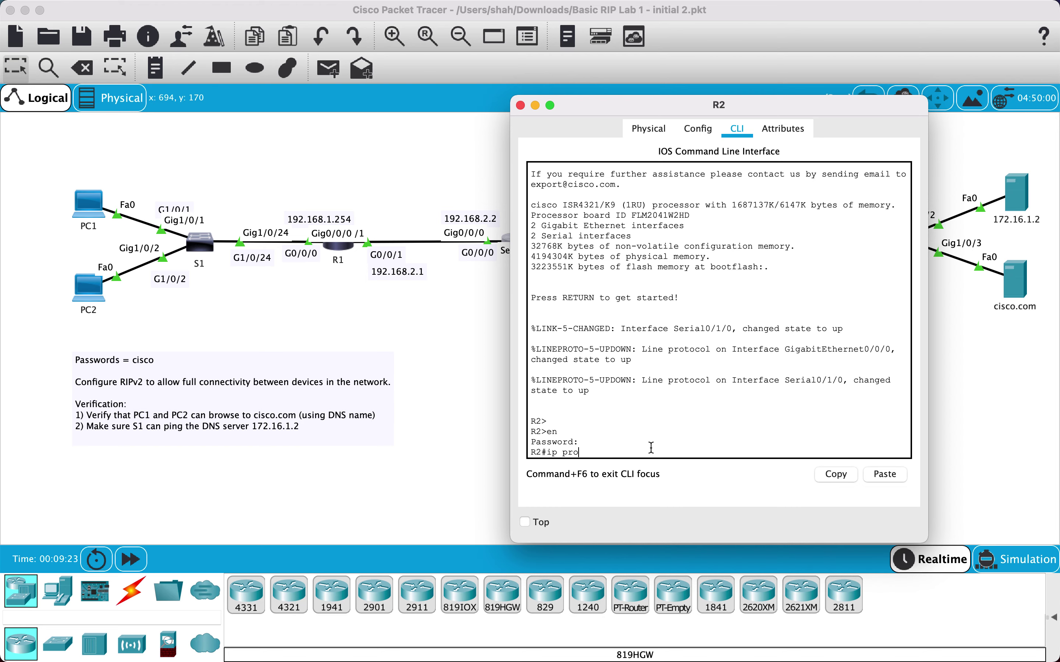
pyautogui.press('Tab')
pyautogui.press('BackSpace')
pyautogui.press('BackSpace')
pyautogui.press('BackSpace')
pyautogui.press('BackSpace')
pyautogui.press('BackSpace')
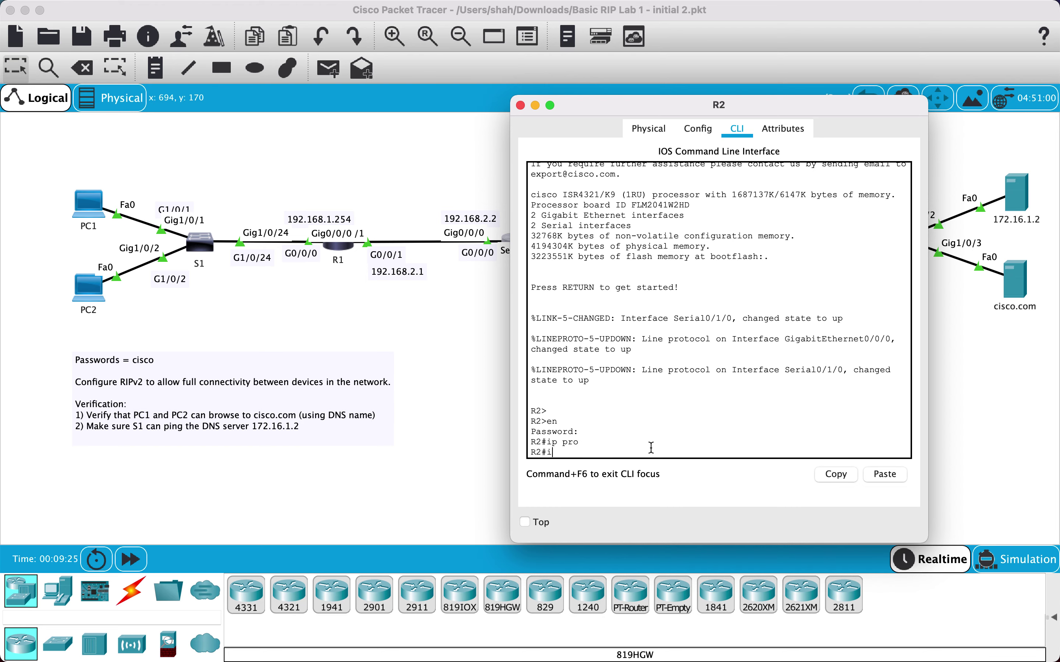
pyautogui.write('sh prot')
pyautogui.press('Tab')
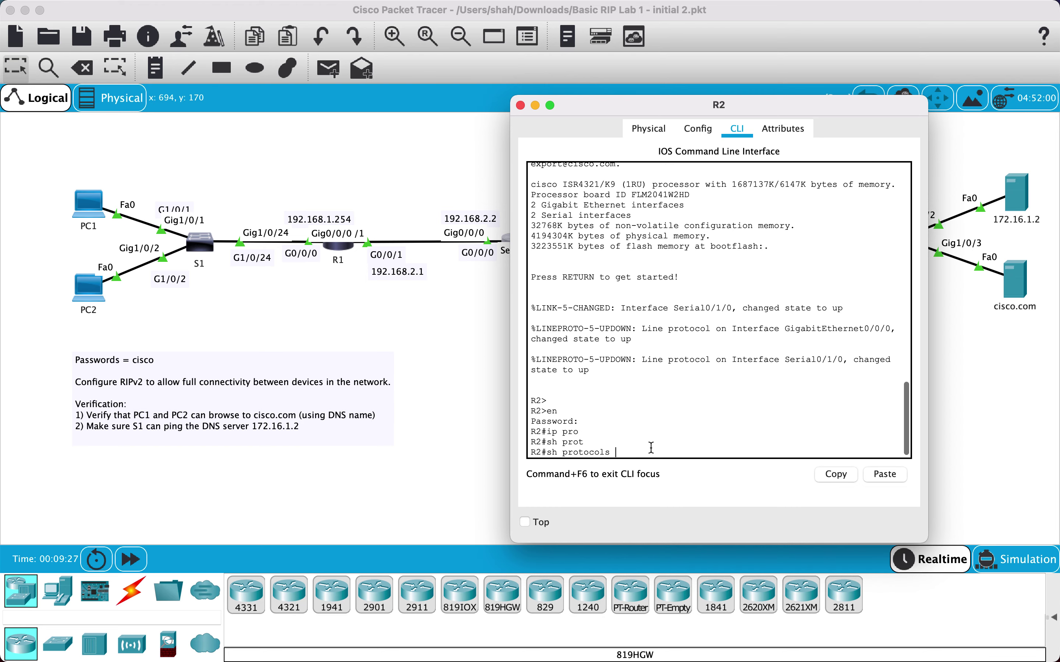
pyautogui.press('Return')
pyautogui.write('q')
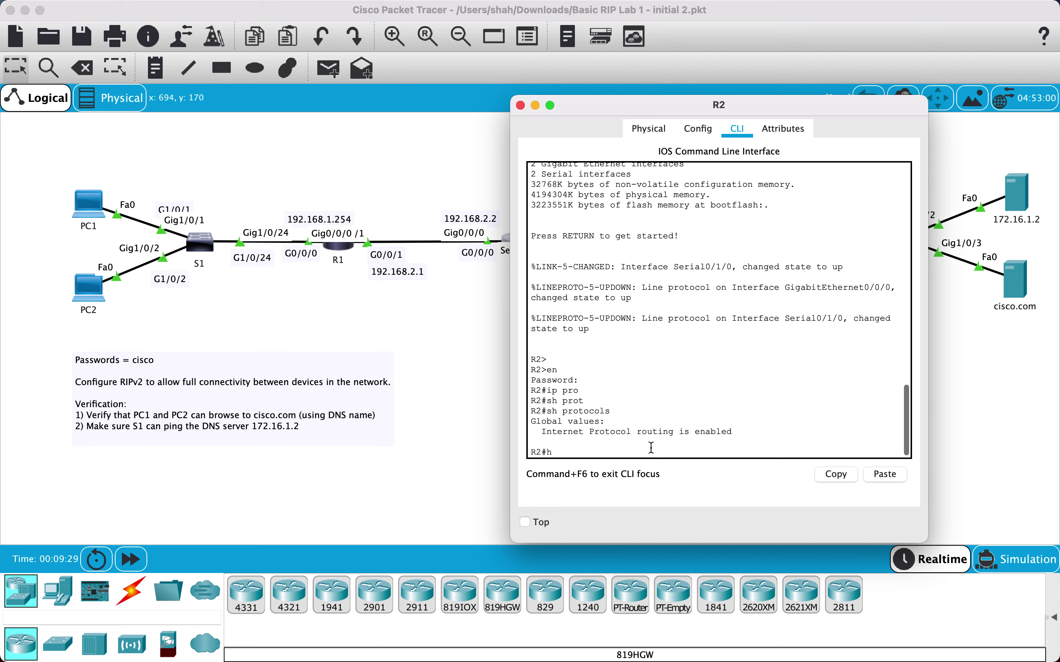
pyautogui.write('sh ip pro')
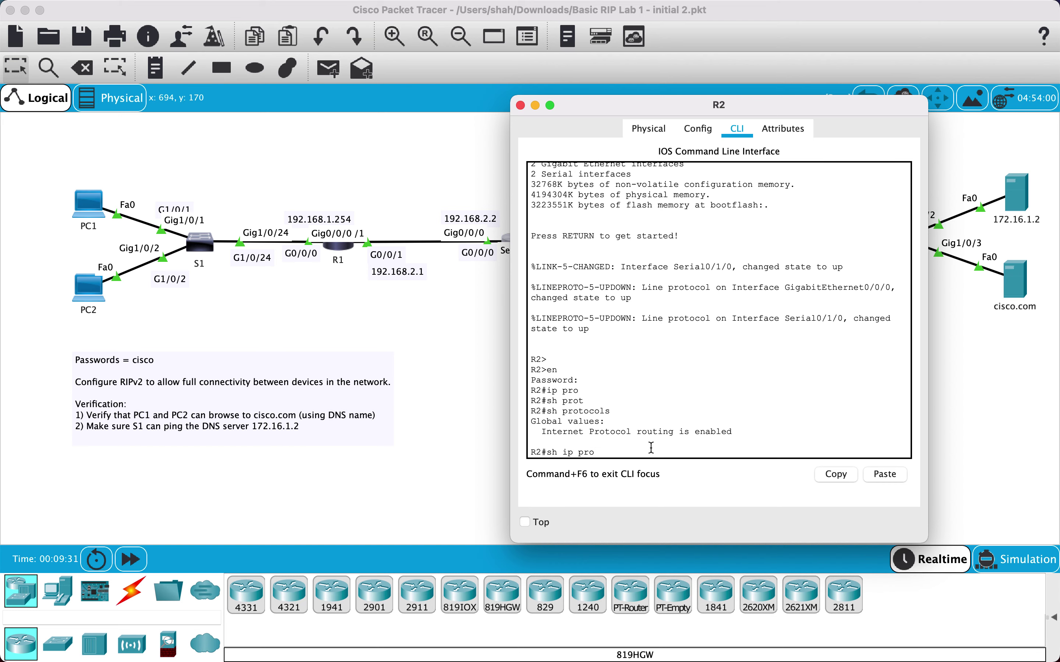
pyautogui.press('Tab')
pyautogui.press('Return')
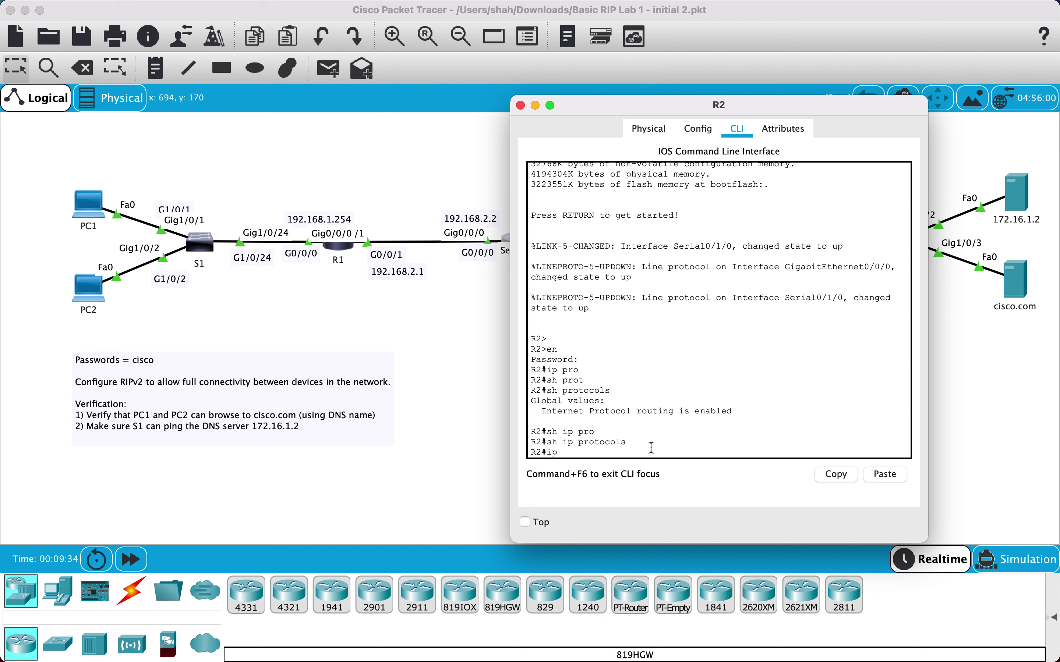
# Display R2's routing table showing connected 192.168.2.0/24 and 192.168.3.0/24, then shift the window aside
pyautogui.write('sh ip rotue')
pyautogui.press('Return')
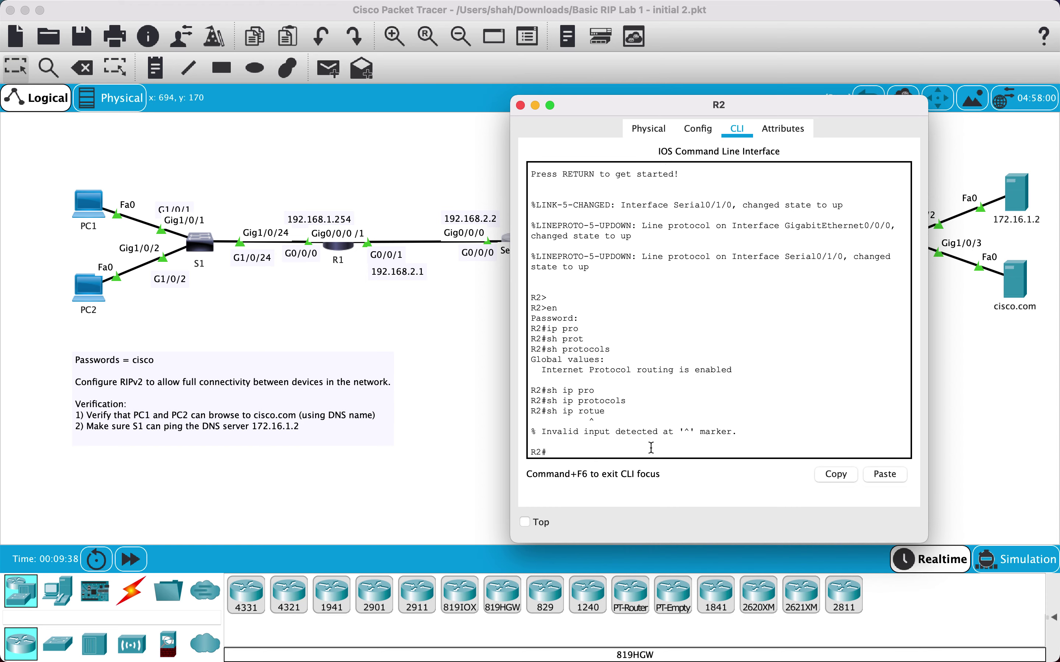
pyautogui.press('Up')
pyautogui.press('BackSpace')
pyautogui.press('BackSpace')
pyautogui.press('BackSpace')
pyautogui.write('ute')
pyautogui.press('Return')
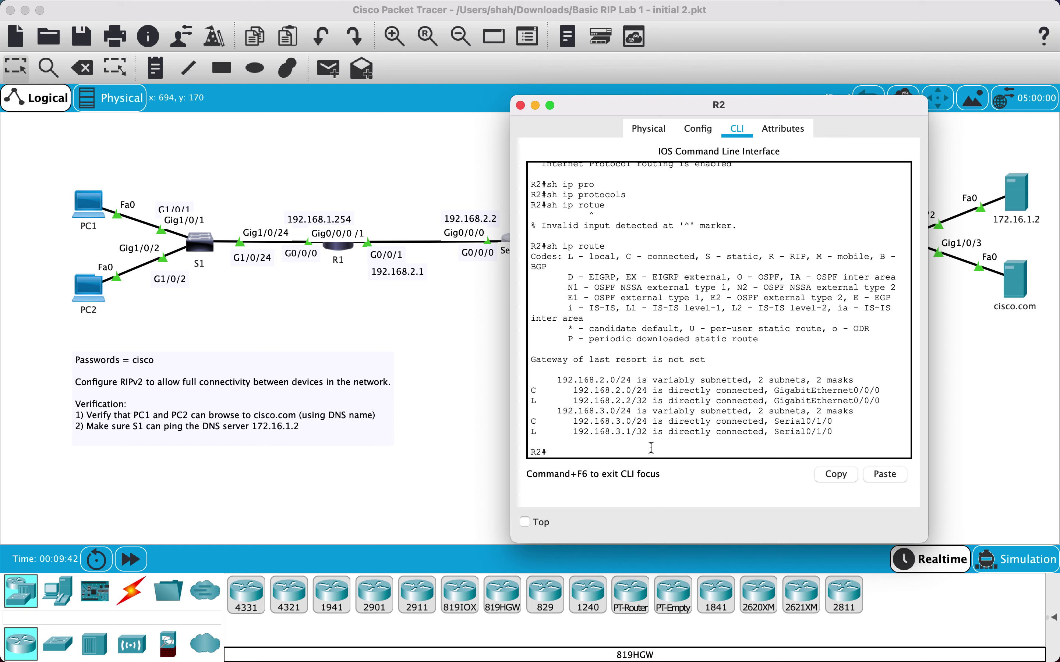
pyautogui.moveTo(579, 111); pyautogui.dragTo(715, 121)
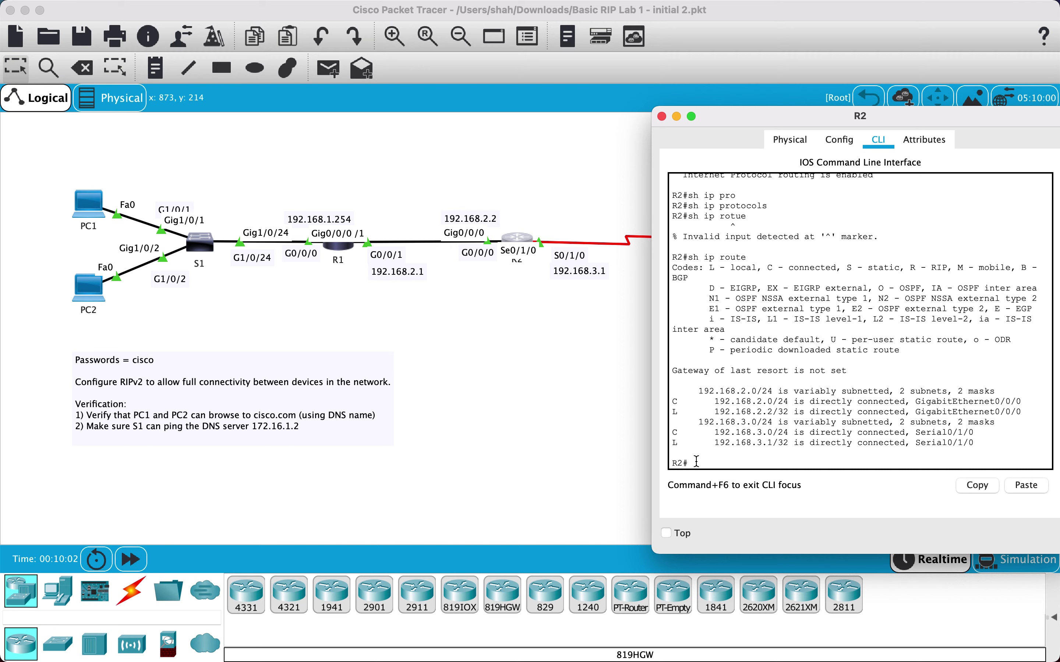
# Enter global configuration on R2, start router rip, and set version 2
pyautogui.write('config')
pyautogui.press('Tab')
pyautogui.write('t')
pyautogui.press('Return')
pyautogui.write('eot')
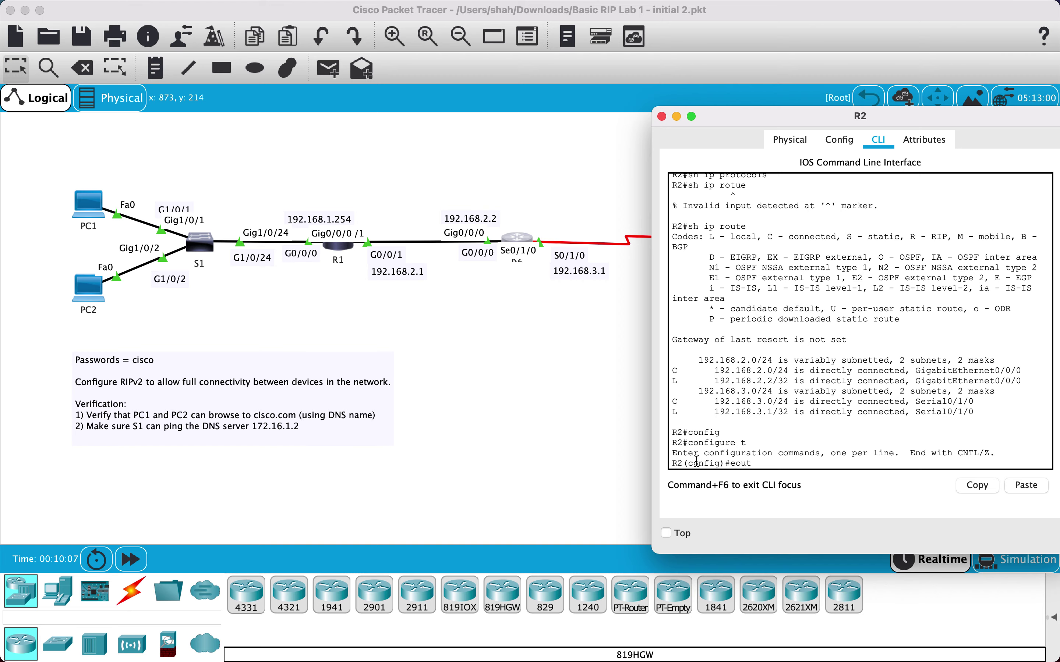
pyautogui.press('BackSpace')
pyautogui.press('BackSpace')
pyautogui.press('BackSpace')
pyautogui.write('route')
pyautogui.press('Tab')
pyautogui.write('rip')
pyautogui.press('Return')
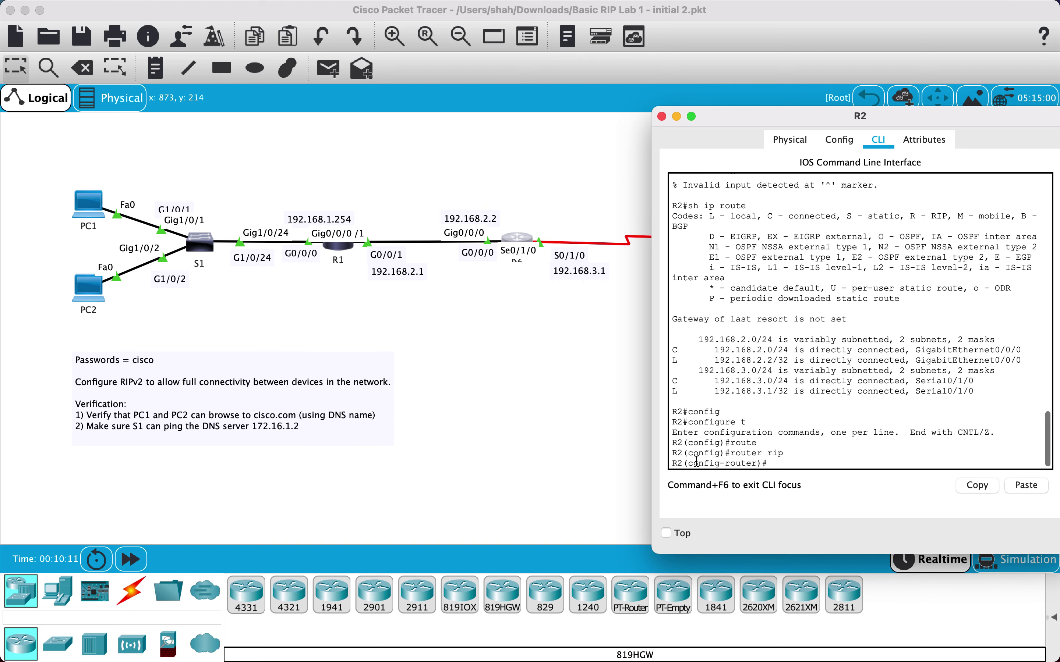
pyautogui.write('versi')
pyautogui.press('Tab')
pyautogui.write('2')
pyautogui.press('Return')
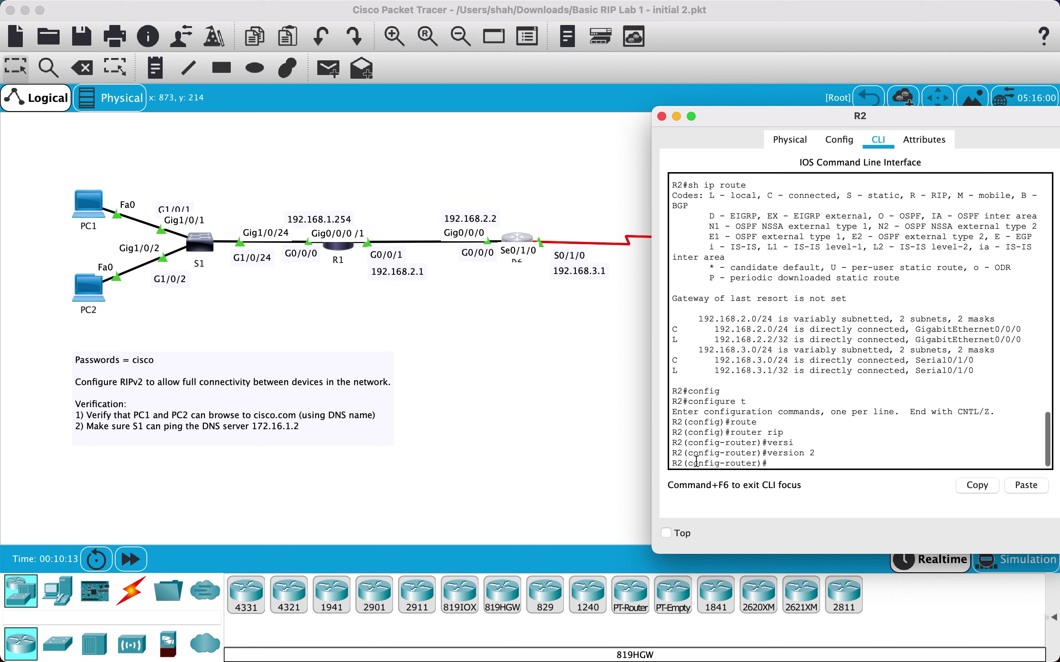
# Add networks 192.168.2.0 and 192.168.3.0 to R2's RIP process
pyautogui.write('network 192.168.2.0')
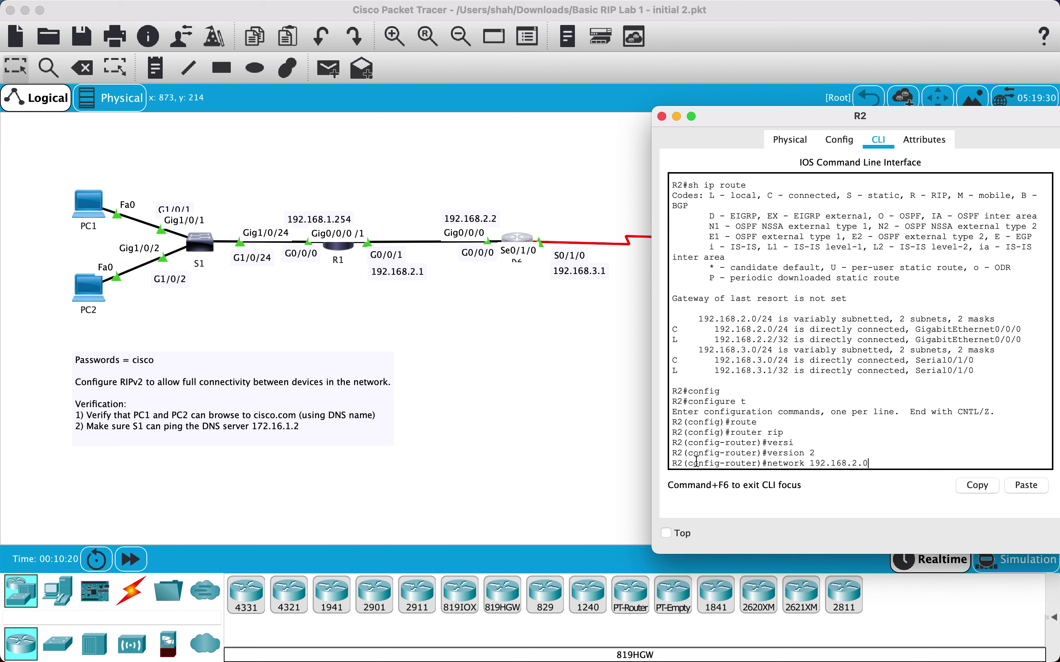
pyautogui.press('Return')
pyautogui.press('Up')
pyautogui.press('BackSpace')
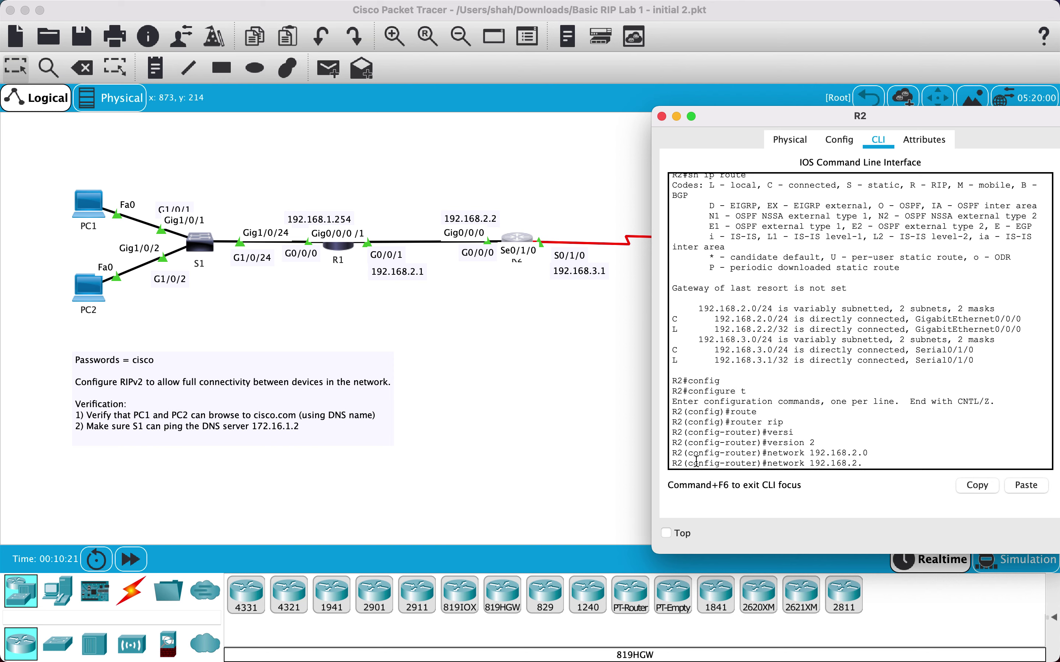
pyautogui.write('3.90')
pyautogui.press('Return')
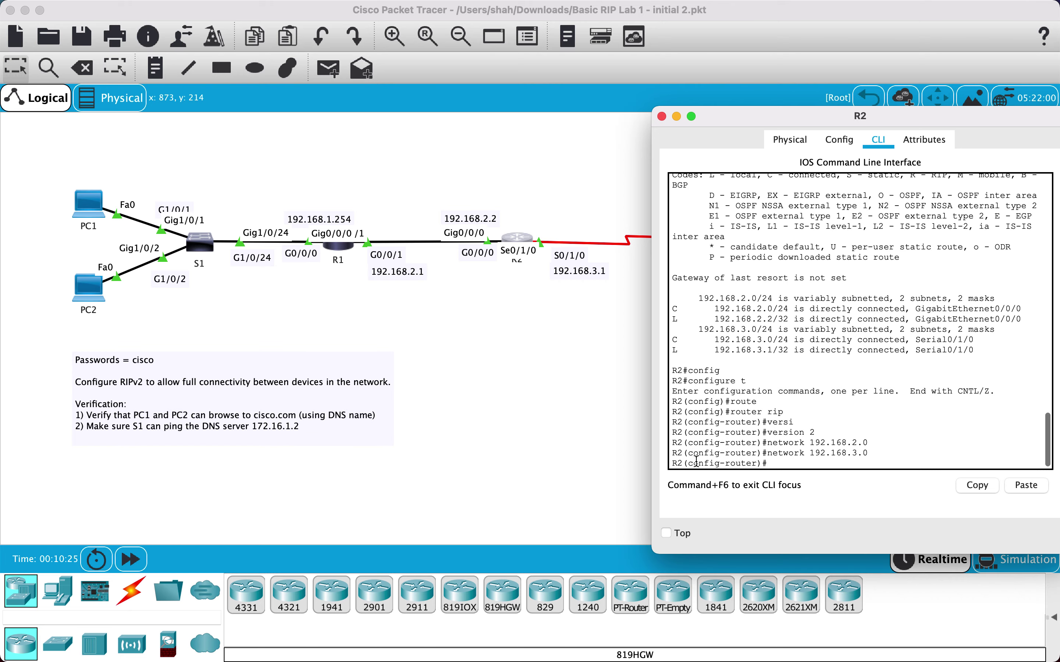
# Exit back to privileged mode and run show ip protocols on R2
pyautogui.write('exit')
pyautogui.press('Return')
pyautogui.write('eixt')
pyautogui.press('Return')
pyautogui.write('exit')
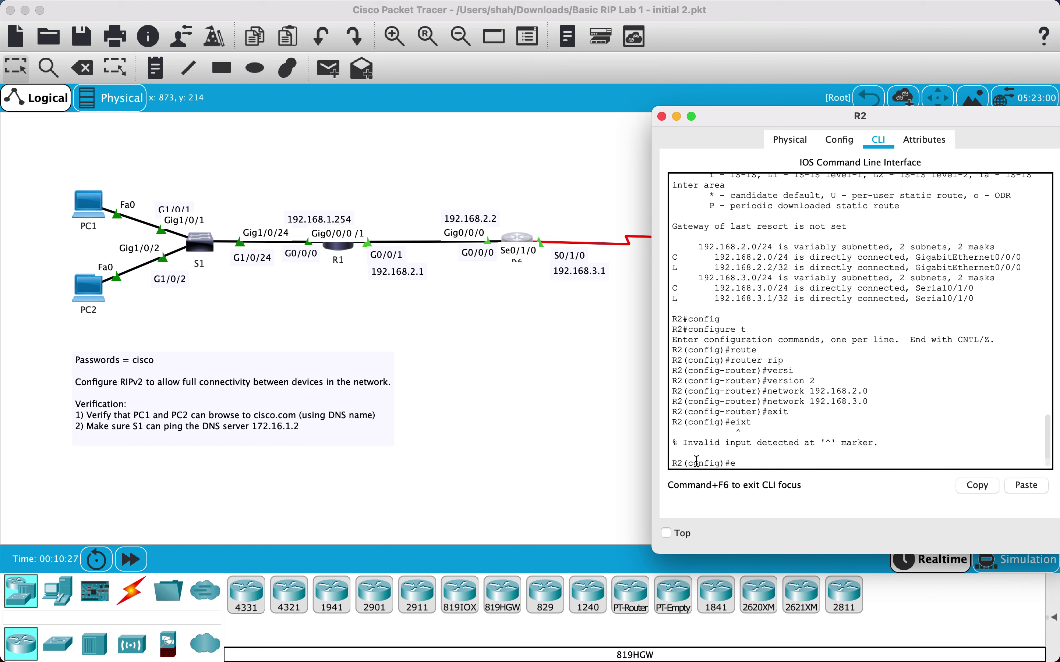
pyautogui.press('Return')
pyautogui.write('sh ip')
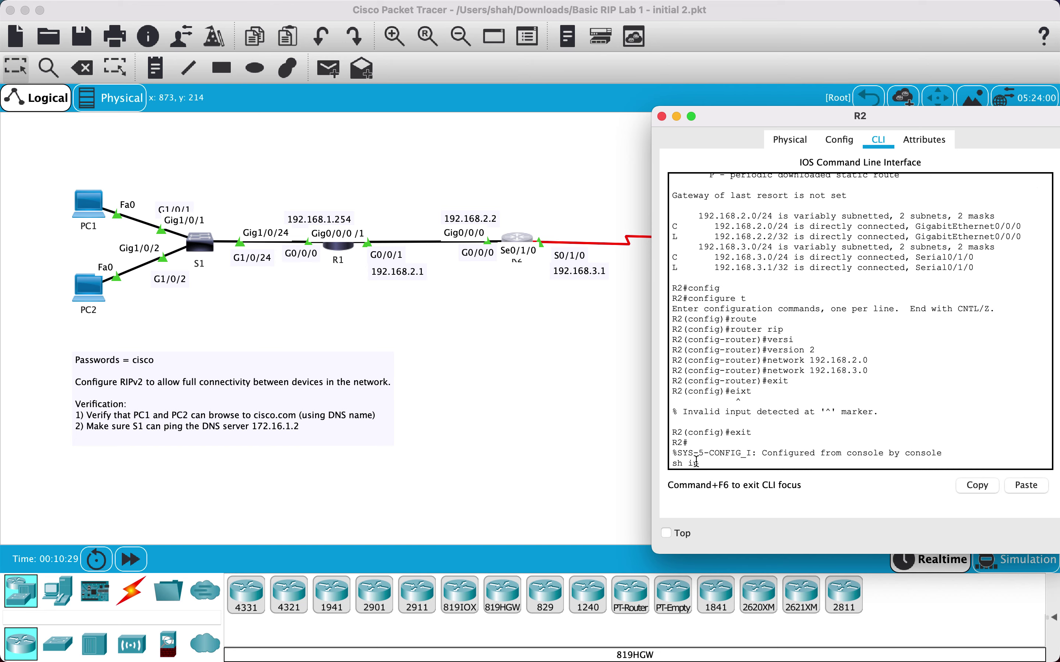
pyautogui.write(' rp')
pyautogui.write('pr')
pyautogui.write('o')
pyautogui.press('Tab')
pyautogui.press('Return')
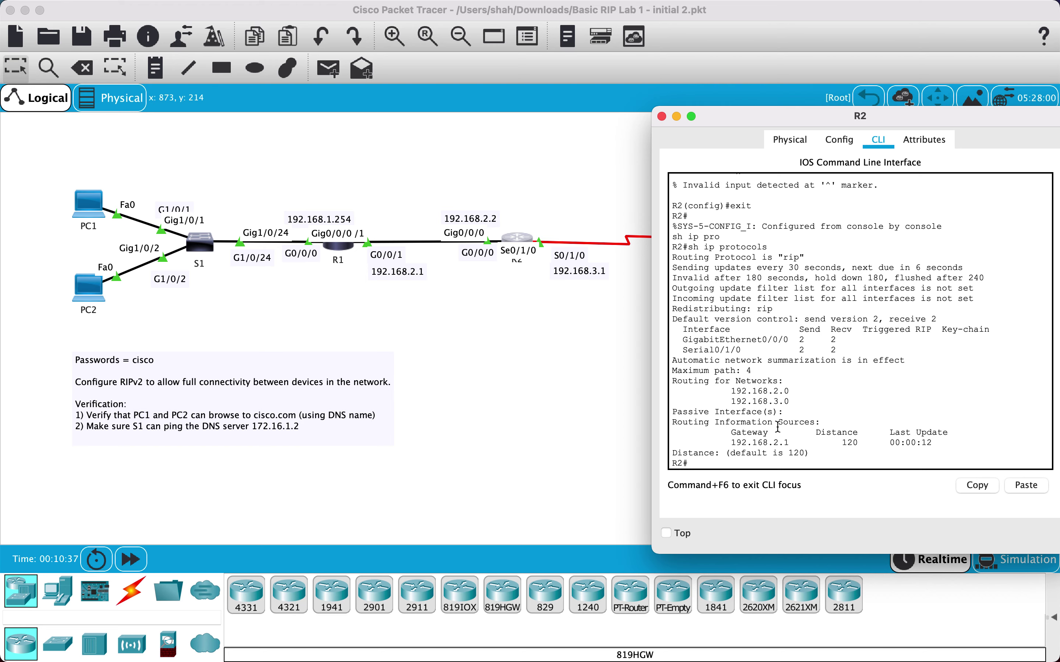
# Run show ip route on R2 and highlight the RIP-learned 192.168.1.0/24 route via 192.168.2.1
pyautogui.scroll(5, 778, 427)
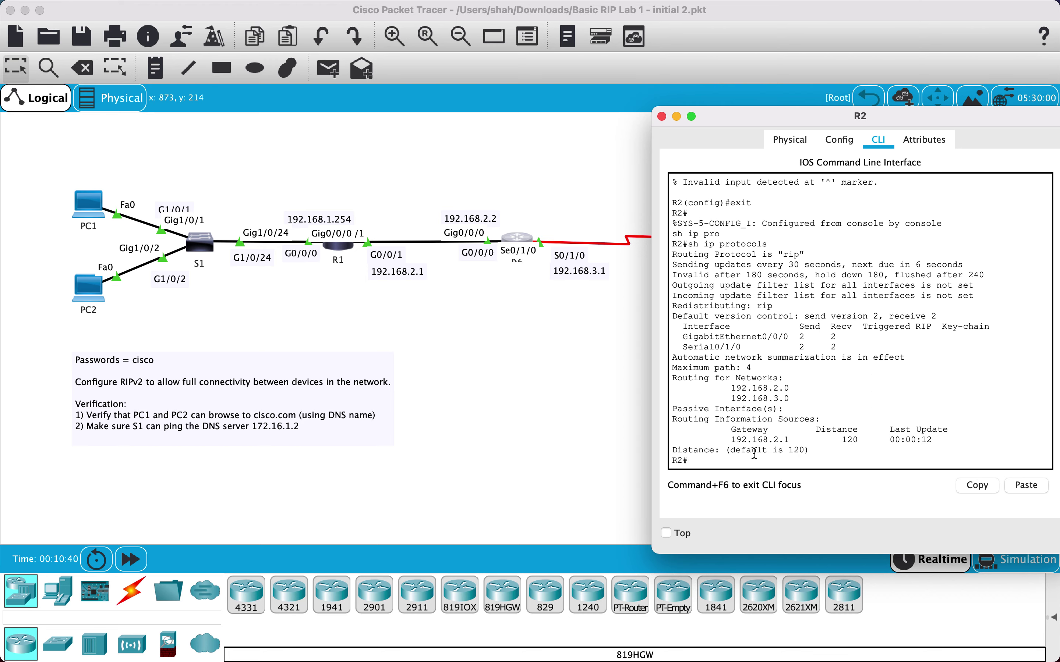
pyautogui.write('sh ip route')
pyautogui.press('Return')
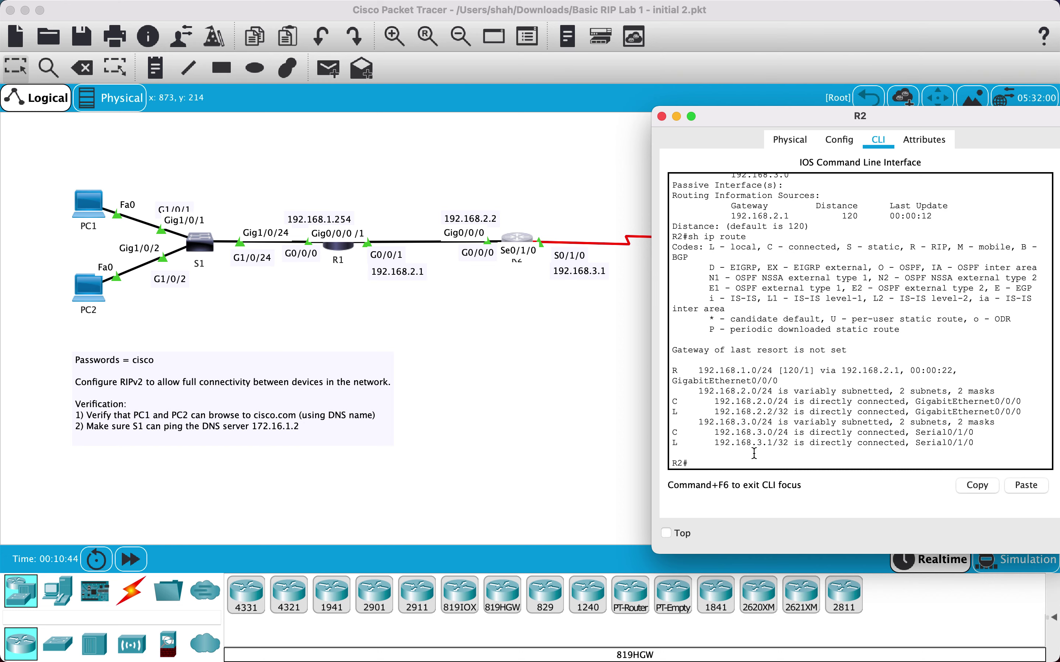
pyautogui.moveTo(684, 370); pyautogui.dragTo(673, 372)
pyautogui.moveTo(697, 372); pyautogui.dragTo(758, 372)
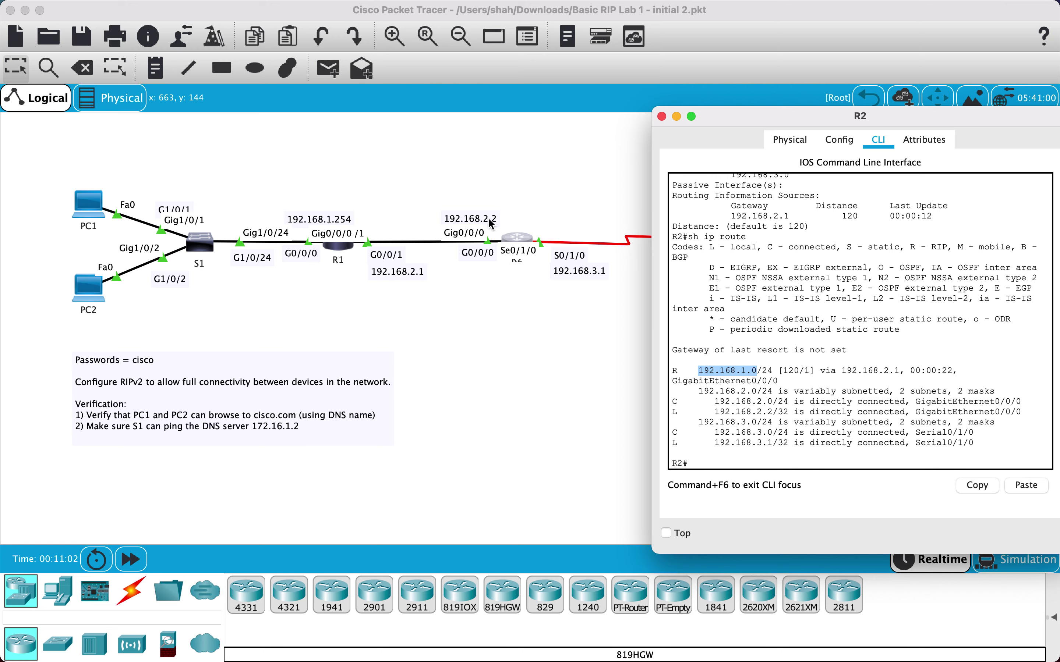
pyautogui.click(701, 463)
# Close R2, open R3's command line, and enter privileged mode with the enable password
pyautogui.click(662, 117)
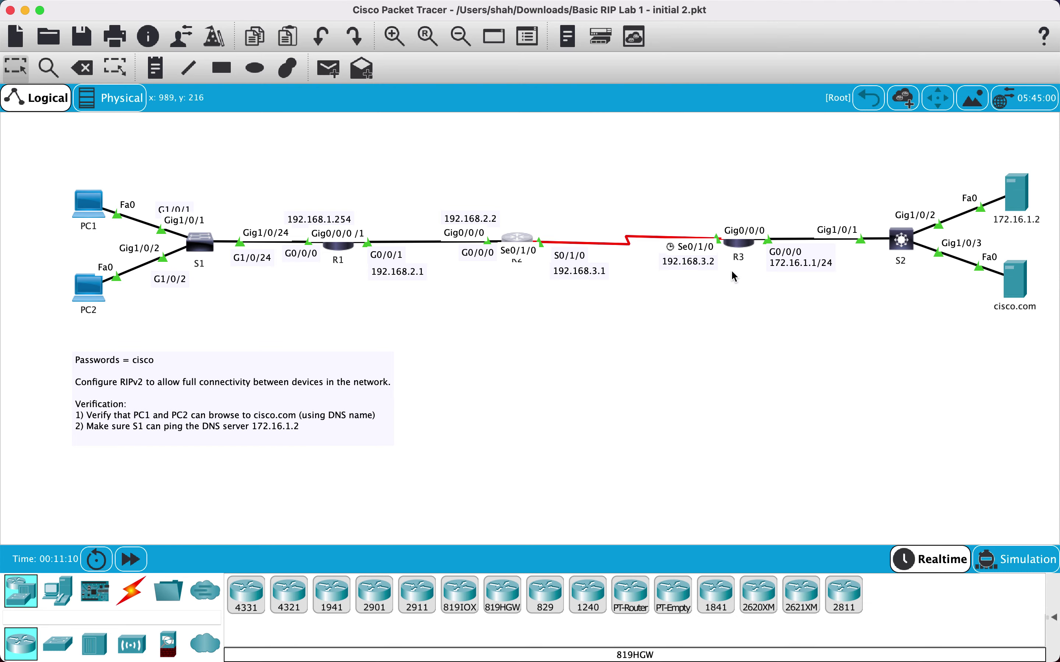
pyautogui.click(740, 244)
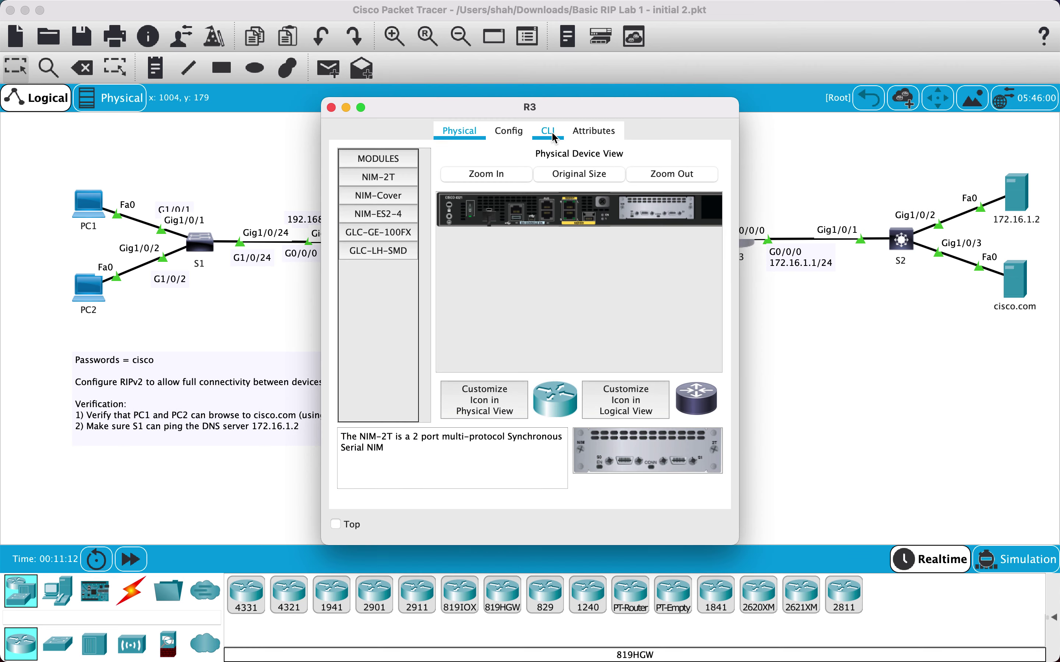
pyautogui.click(548, 130)
pyautogui.moveTo(432, 446); pyautogui.dragTo(433, 450)
pyautogui.press('Return')
pyautogui.press('Return')
pyautogui.write('en')
pyautogui.press('Return')
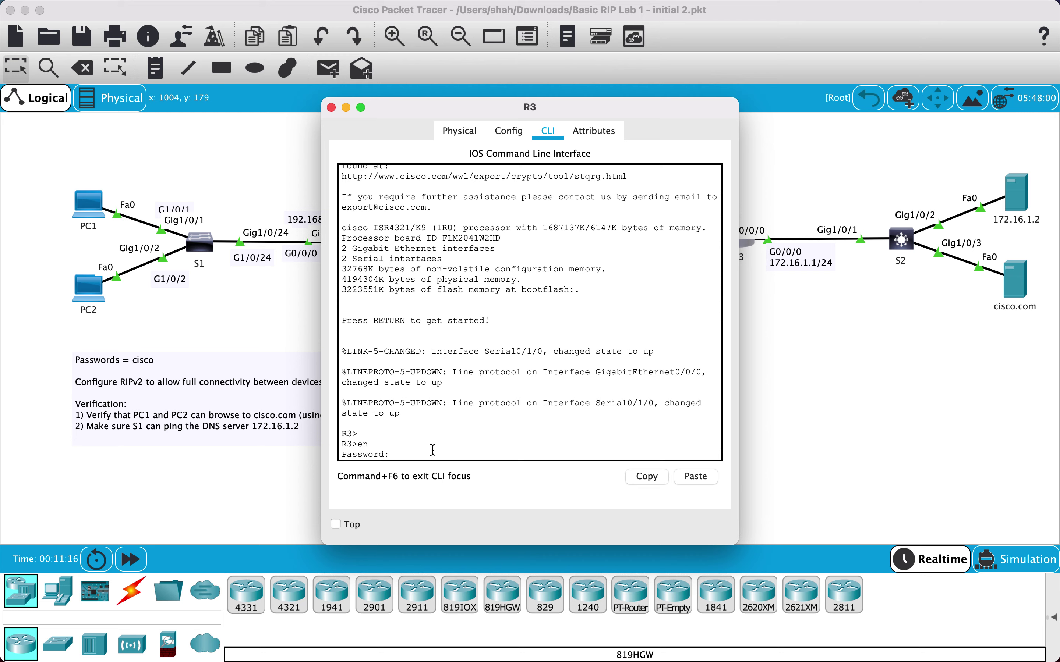
pyautogui.write('cisco')
pyautogui.press('Return')
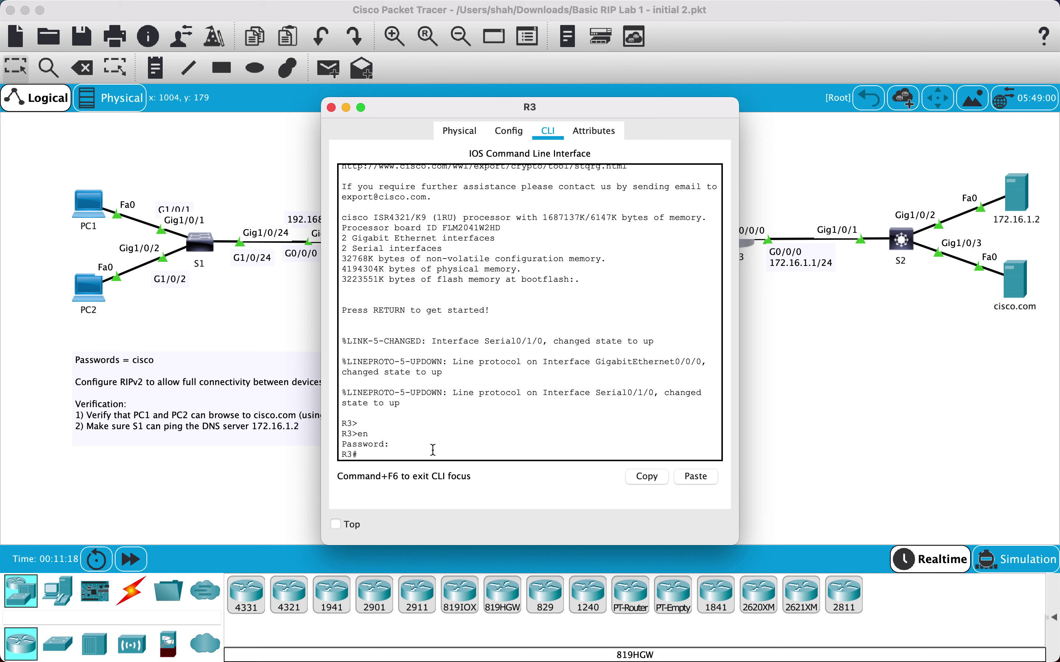
# Run show ip route and show ip protocols on R3, then begin configure terminal
pyautogui.write('sh iprout')
pyautogui.press('BackSpace')
pyautogui.press('BackSpace')
pyautogui.press('BackSpace')
pyautogui.press('BackSpace')
pyautogui.write('route')
pyautogui.press('Return')
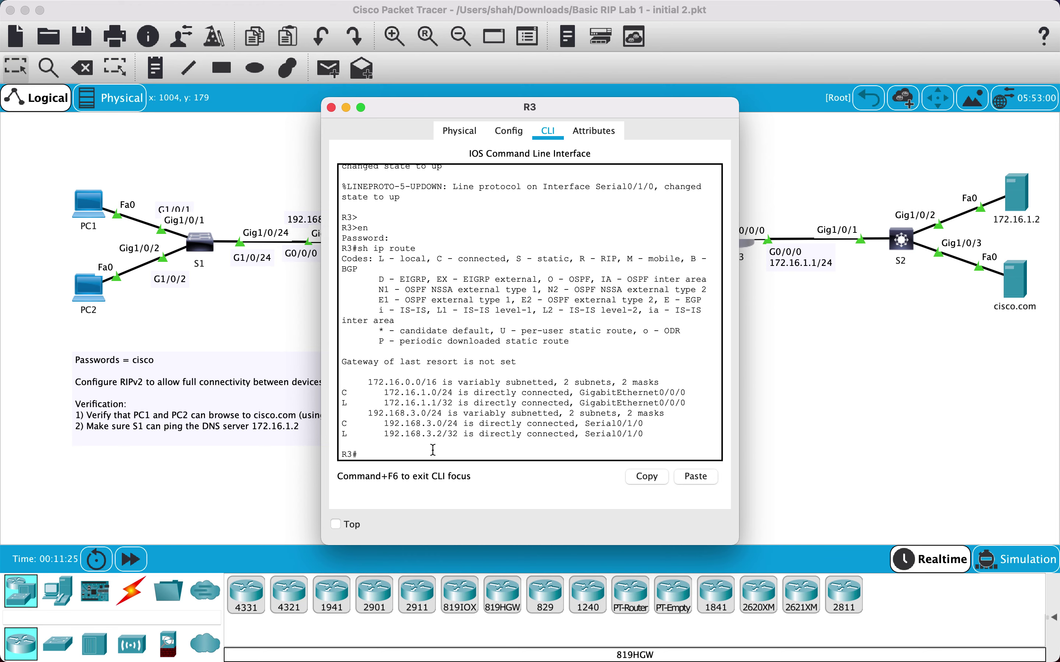
pyautogui.write('sh ip pro')
pyautogui.press('Tab')
pyautogui.press('Return')
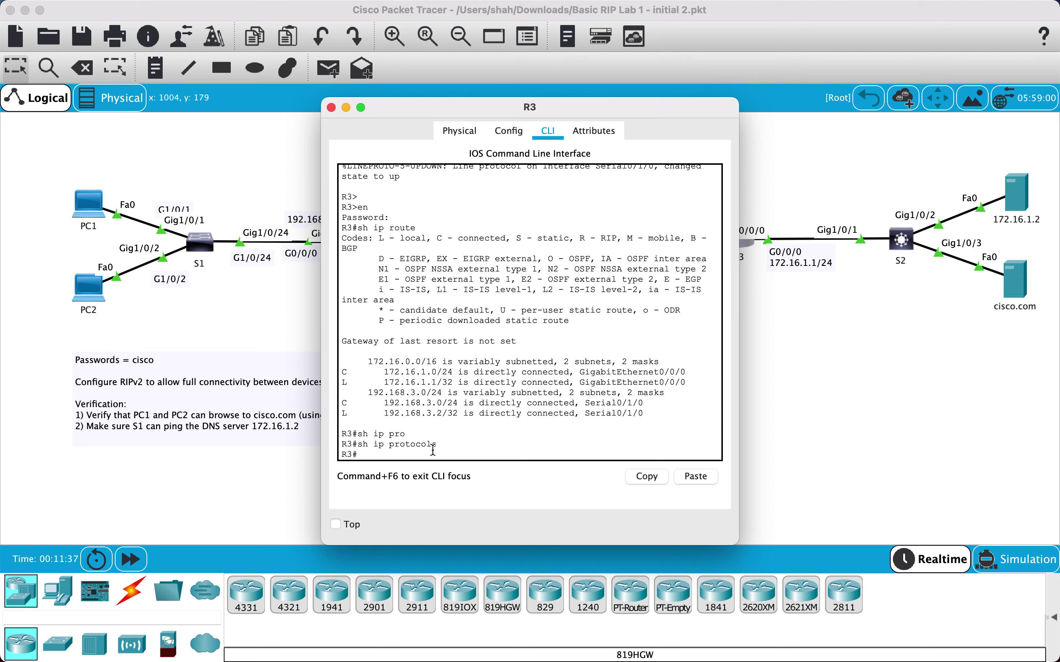
pyautogui.write('confi')
pyautogui.press('Tab')
# Enter global configuration on R3, start router rip, and set version 2
pyautogui.write('t')
pyautogui.press('Return')
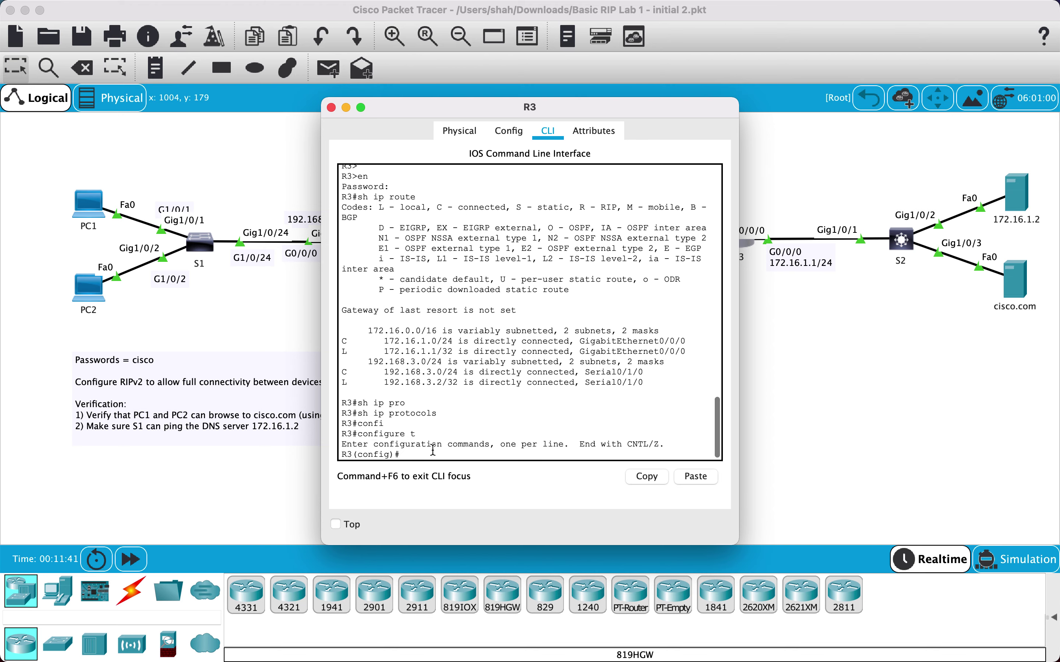
pyautogui.write('router')
pyautogui.press('Tab')
pyautogui.write('rip')
pyautogui.press('Return')
pyautogui.write('versio')
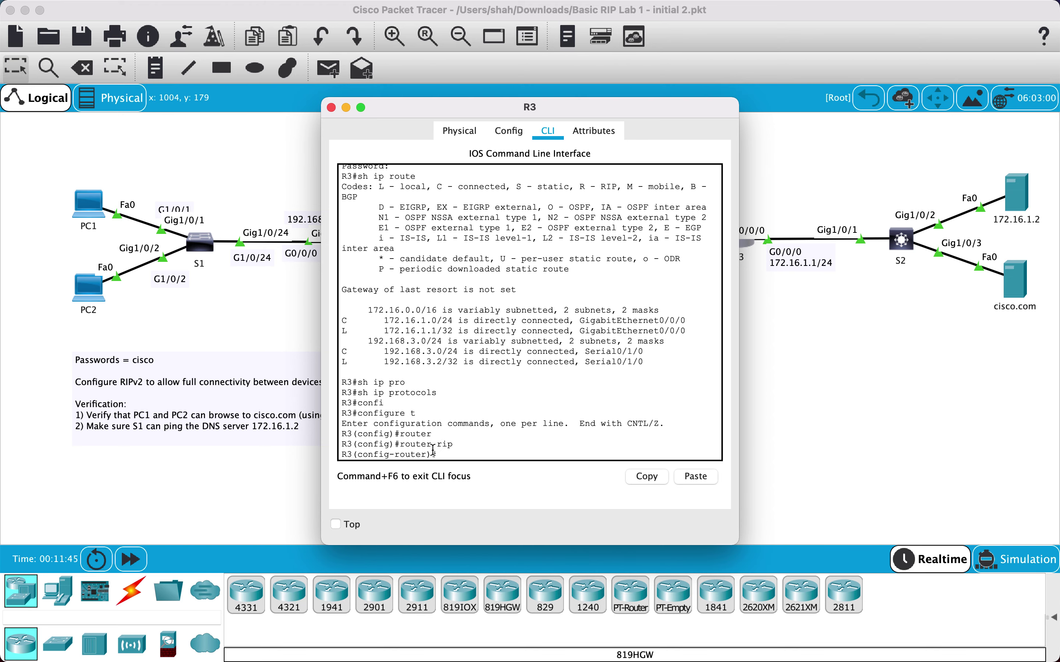
pyautogui.write('n 2')
pyautogui.press('Return')
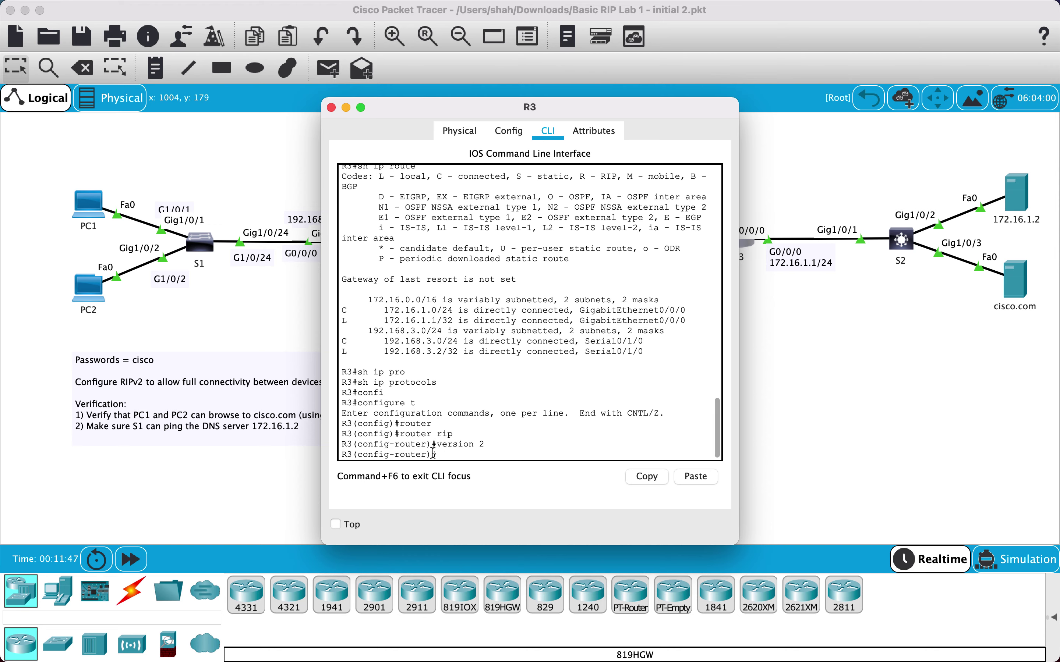
# Add networks 192.168.3.2 and 172.16.1.0 to R3's RIP process
pyautogui.write('network')
pyautogui.moveTo(662, 118); pyautogui.dragTo(451, 116)
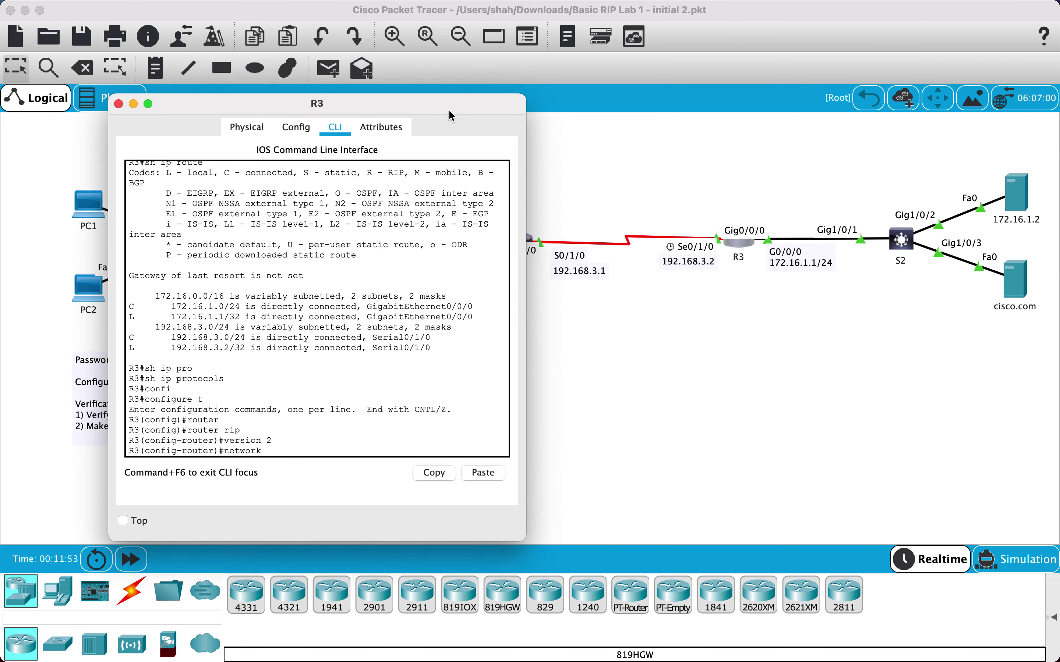
pyautogui.write('192,168.3.2')
pyautogui.press('Return')
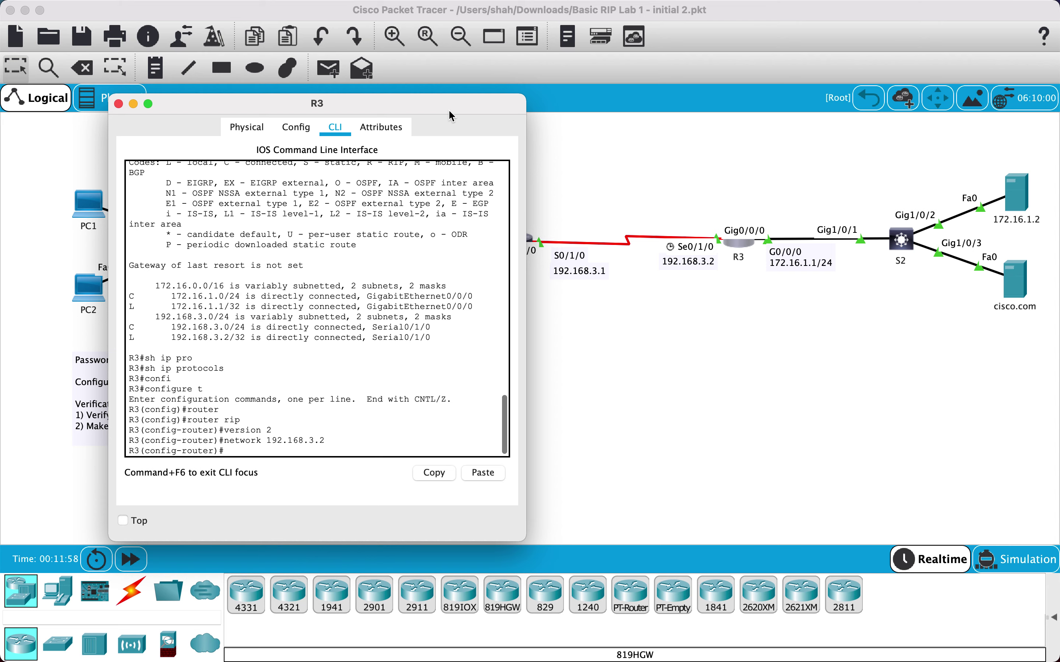
pyautogui.write('net')
pyautogui.write('172.16.1.0')
pyautogui.press('Return')
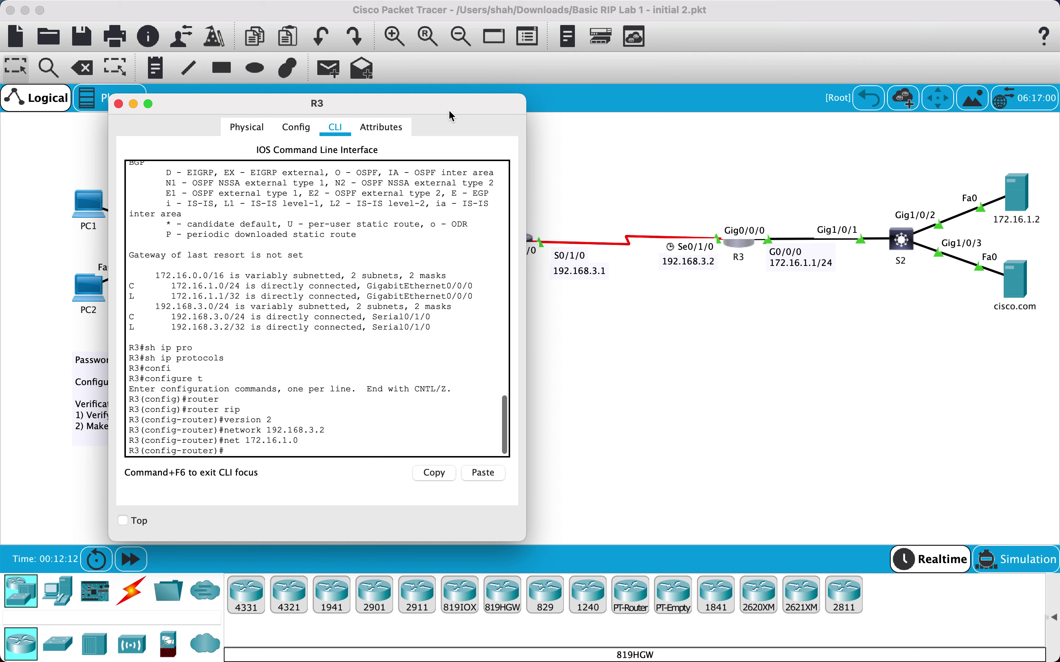
# Exit to privileged mode and run show ip protocols to verify RIPv2 on R3
pyautogui.write('exit')
pyautogui.press('Return')
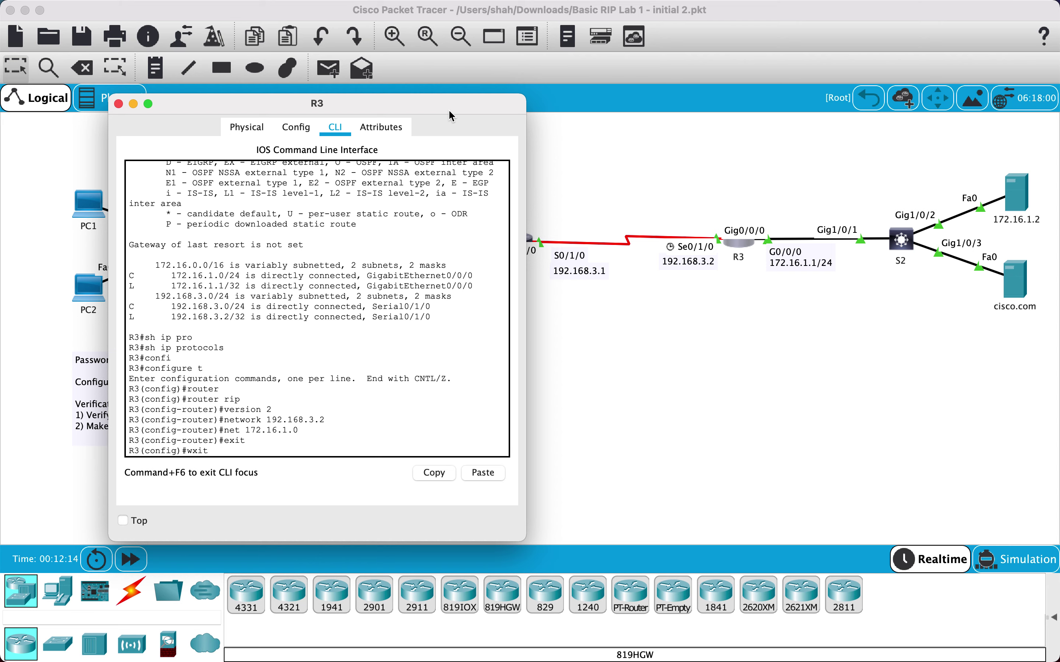
pyautogui.write('exit')
pyautogui.press('Return')
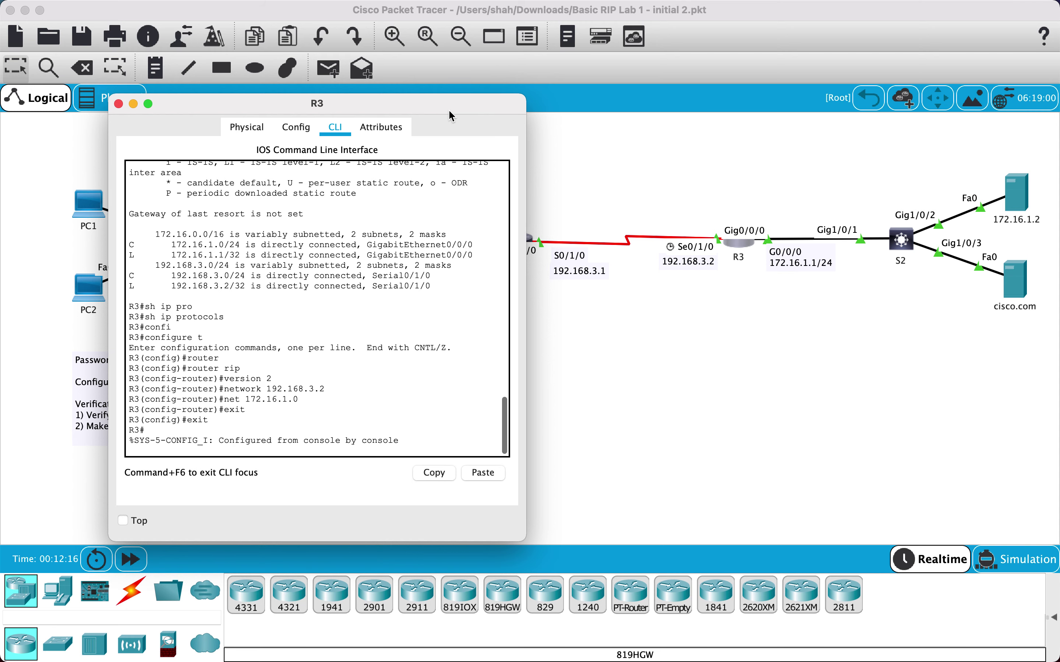
pyautogui.press('Return')
pyautogui.write('e')
pyautogui.press('BackSpace')
pyautogui.write('s')
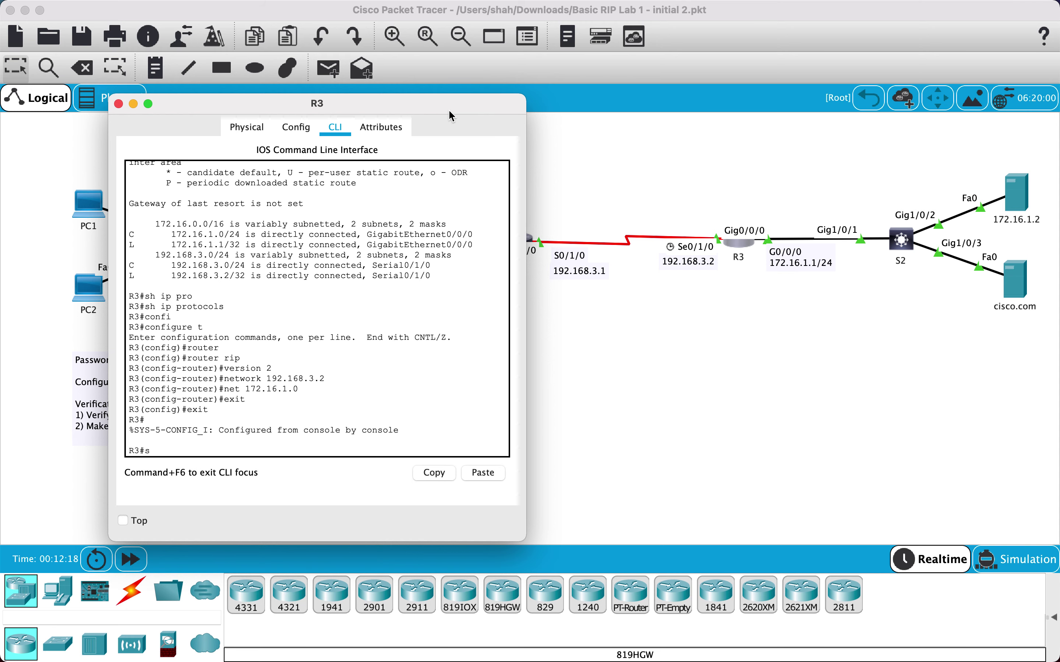
pyautogui.write('h ip pro')
pyautogui.press('Tab')
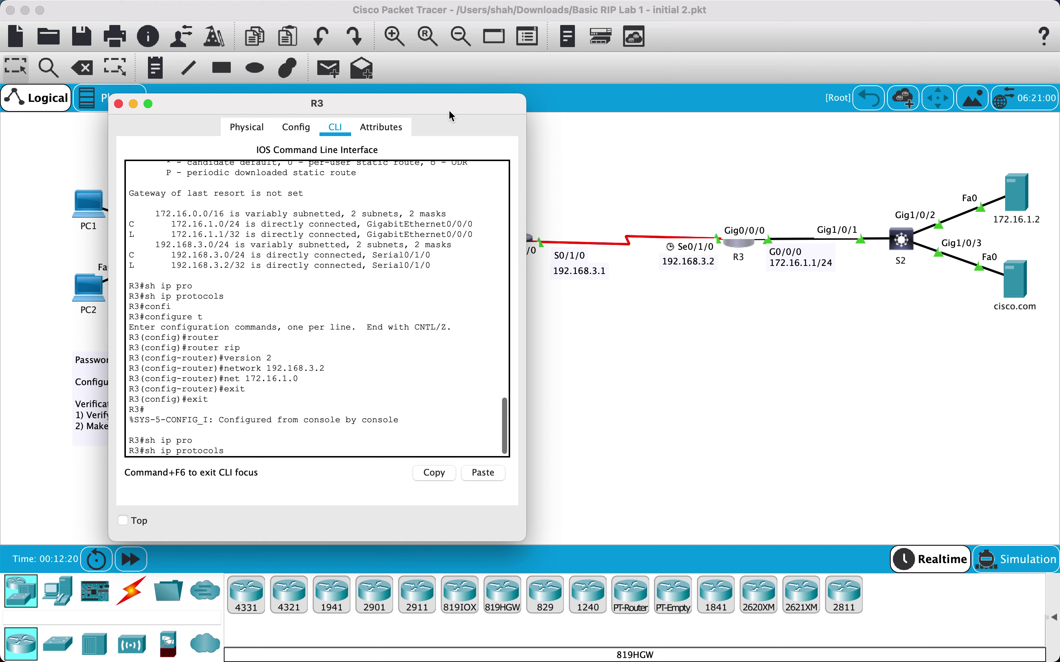
pyautogui.press('Return')
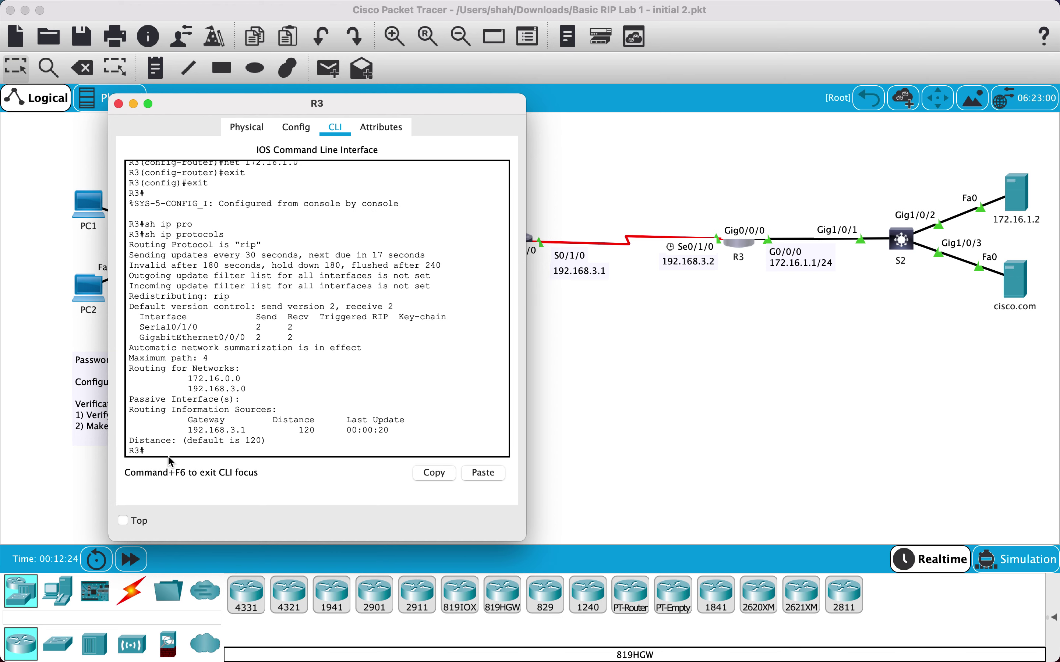
# Show R3's routing table and pick out its RIP routes to 192.168.1.0 and 192.168.2.0
pyautogui.write('sh ip route')
pyautogui.press('Return')
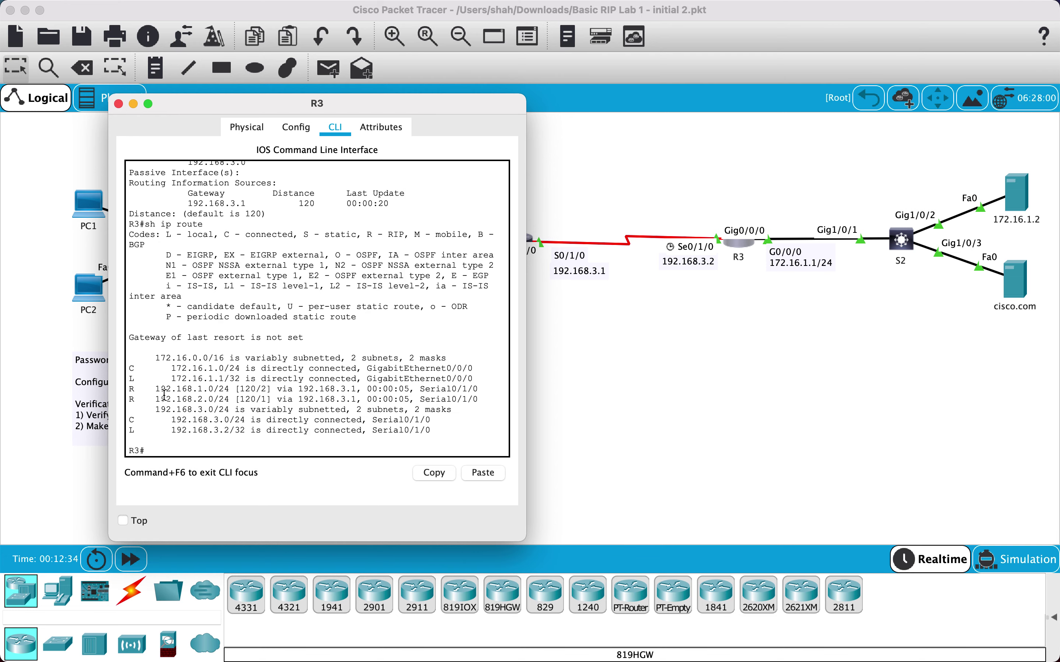
pyautogui.moveTo(150, 389); pyautogui.dragTo(213, 398)
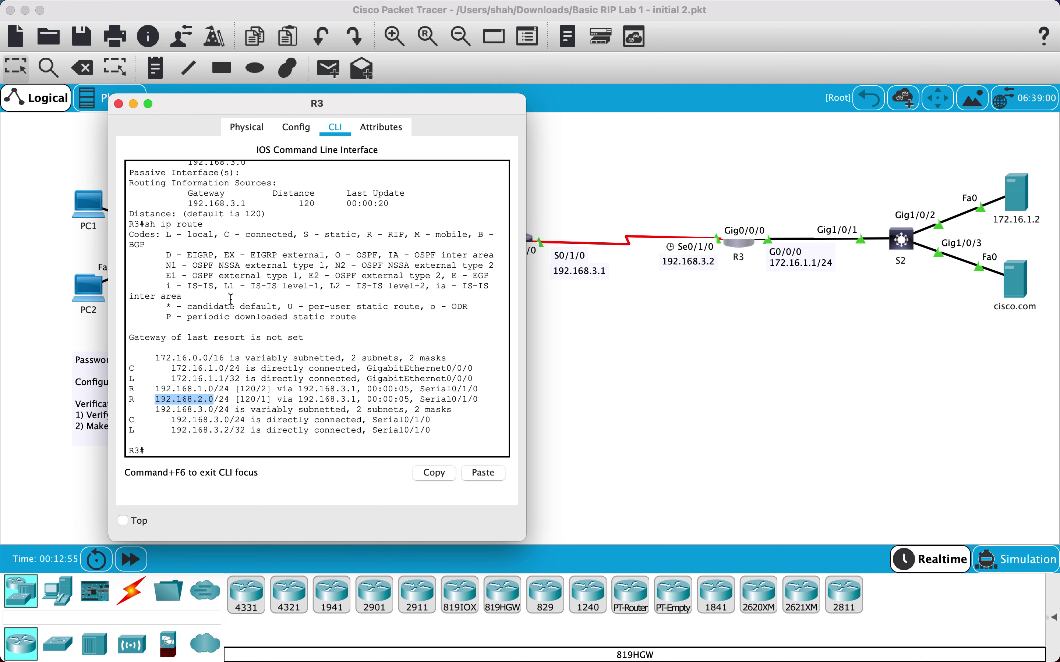
# Ping 192.168.1.254 from R3, correcting the mistyped address, until it succeeds
pyautogui.moveTo(266, 110); pyautogui.dragTo(601, 115)
pyautogui.click(494, 456)
pyautogui.write('ping 192.168.')
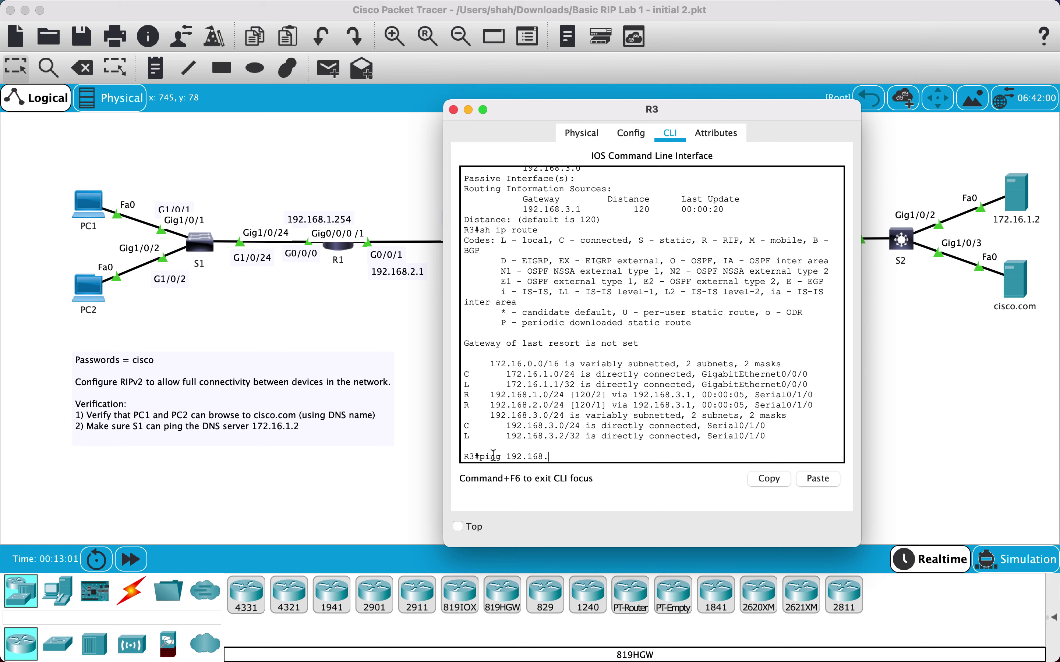
pyautogui.write('1.1254')
pyautogui.press('Return')
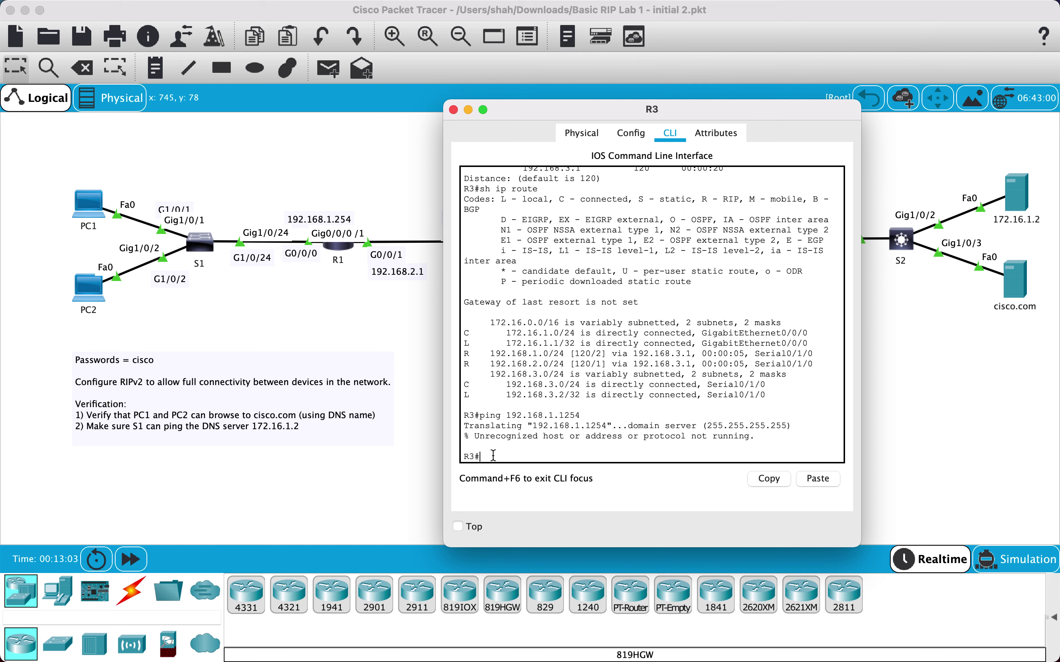
pyautogui.press('Up')
pyautogui.press('BackSpace')
pyautogui.press('BackSpace')
pyautogui.press('BackSpace')
pyautogui.press('BackSpace')
pyautogui.write('254')
pyautogui.press('Return')
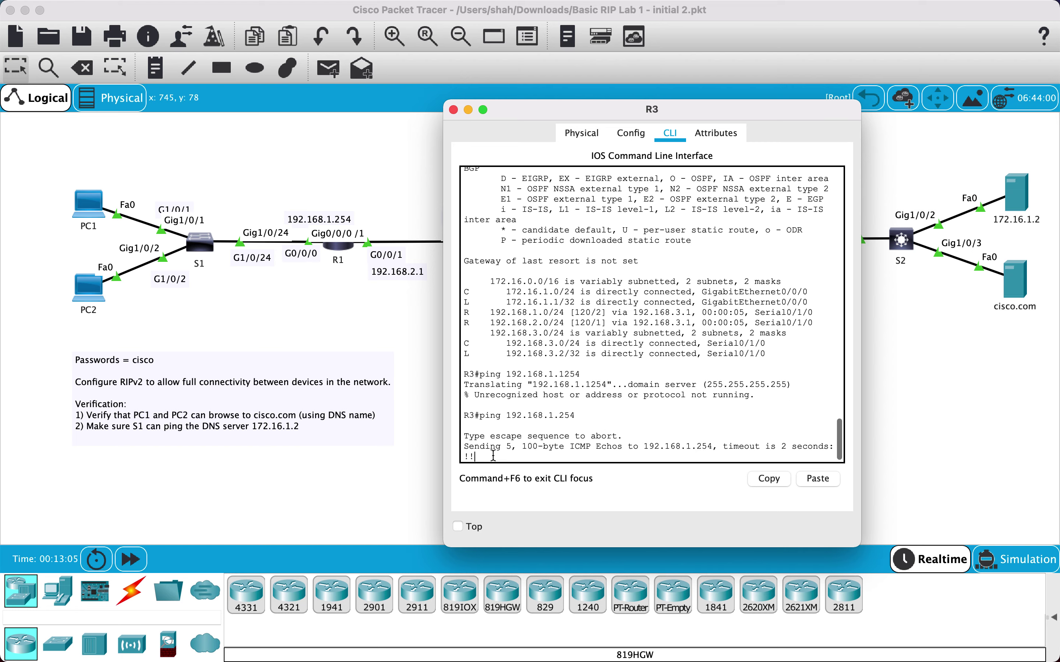
# Close R3, then from PC1's command prompt trace the route to 172.16.1.2
pyautogui.click(453, 110)
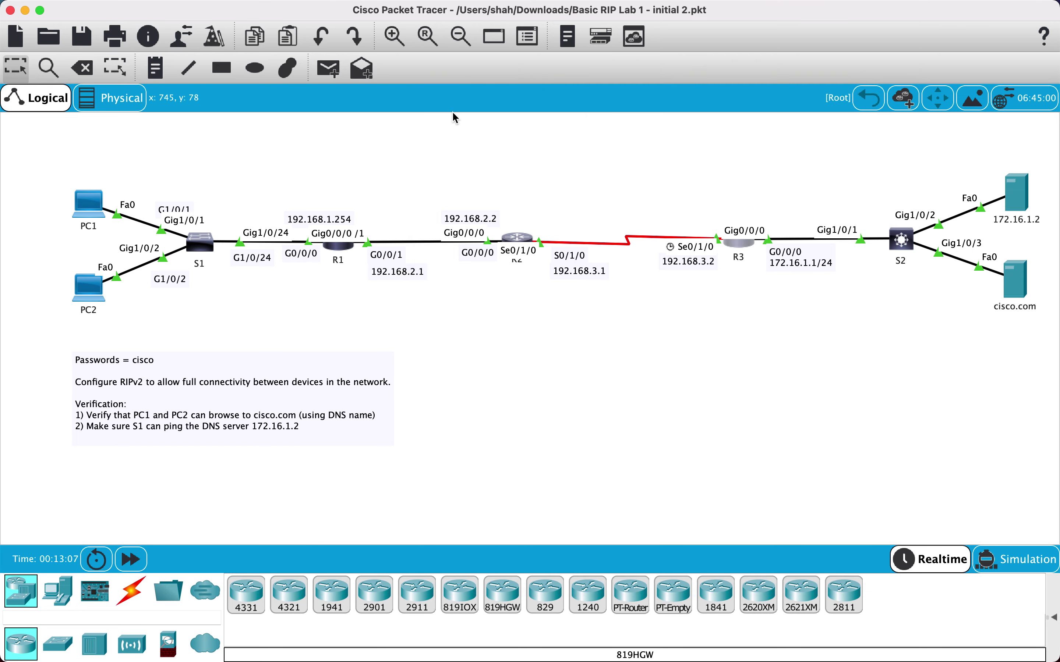
pyautogui.click(92, 206)
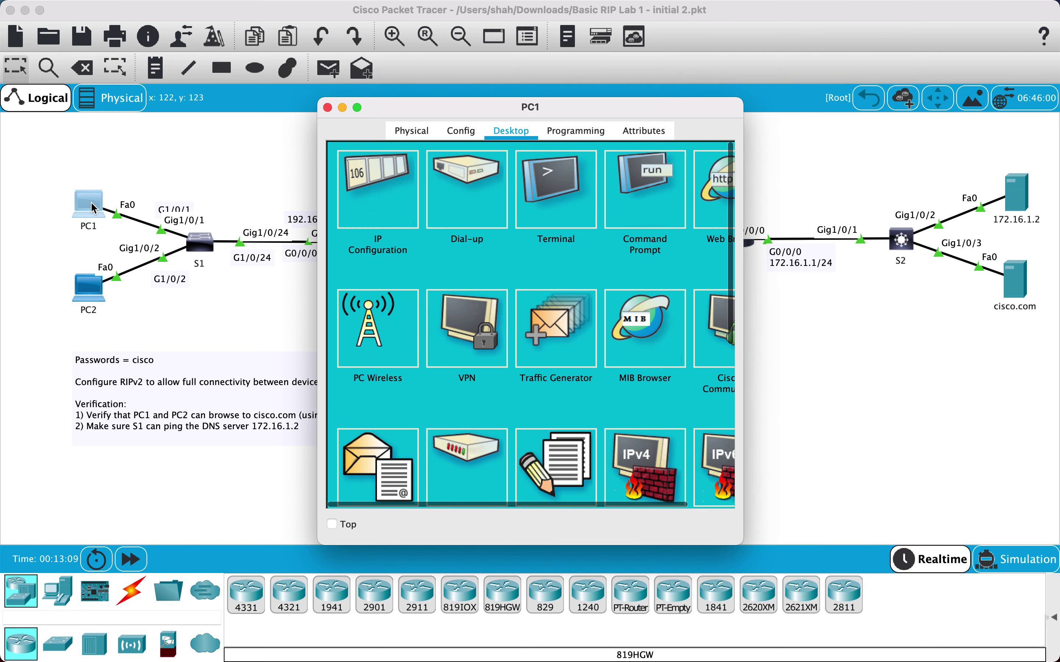
pyautogui.click(618, 201)
pyautogui.moveTo(588, 108); pyautogui.dragTo(553, 107)
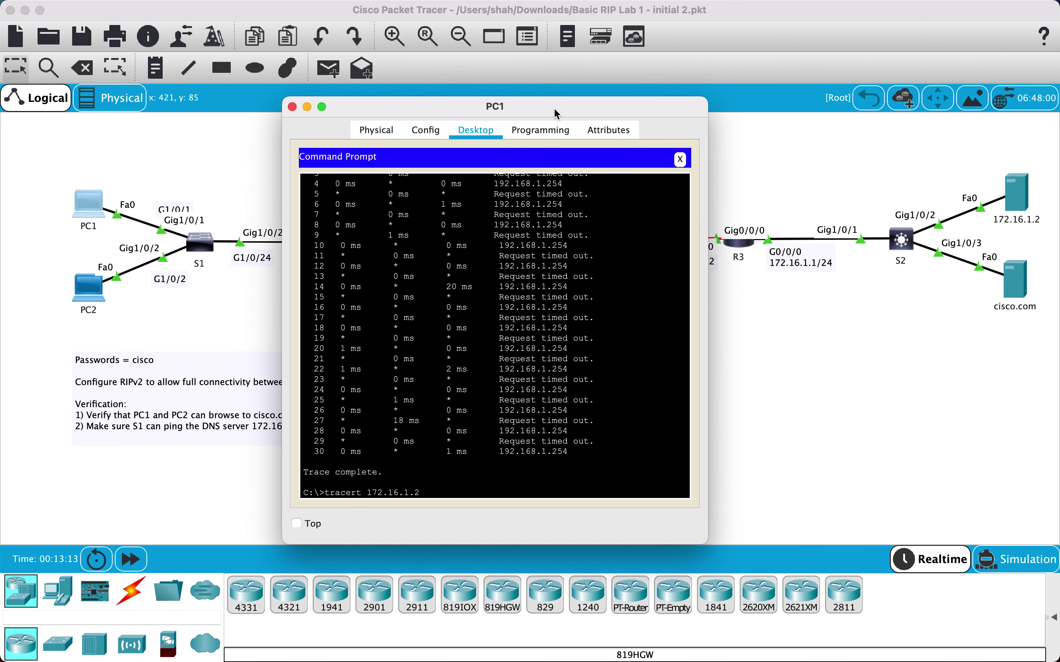
pyautogui.press('Return')
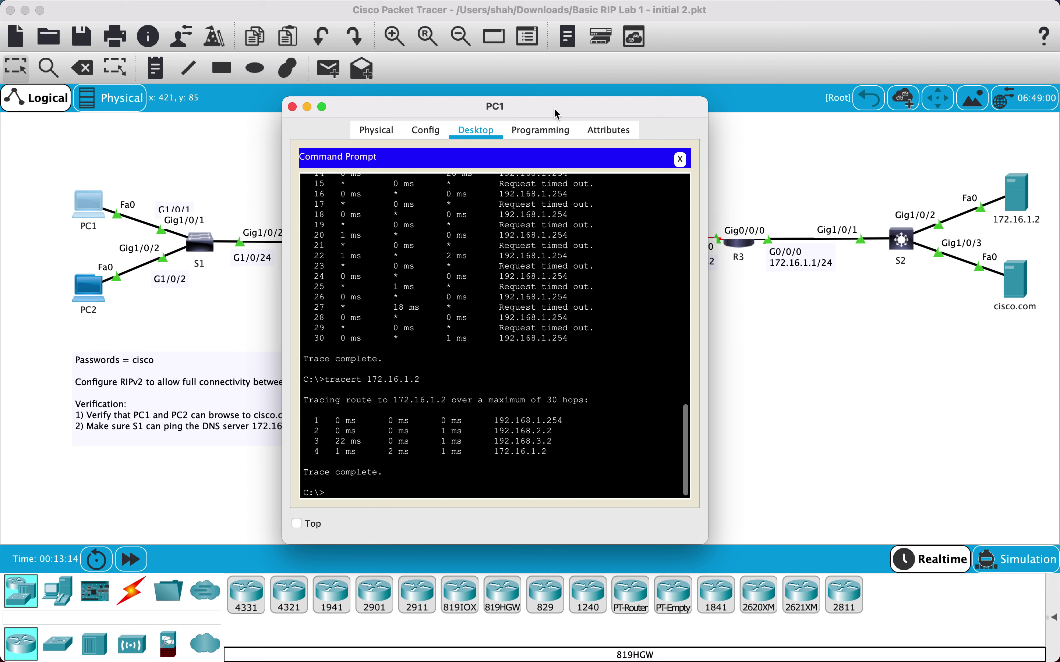
# Ping 171.16.1.2 from PC1 and note the destination unreachable replies
pyautogui.write('ping 192.168.2.2')
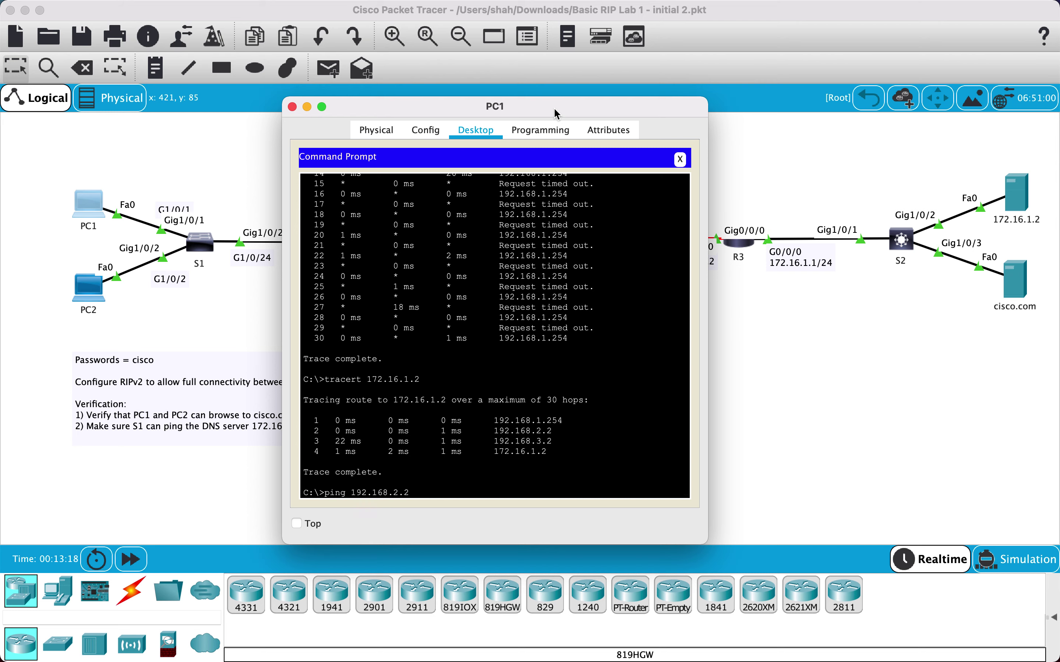
pyautogui.press('BackSpace')
pyautogui.press('BackSpace')
pyautogui.press('BackSpace')
pyautogui.press('BackSpace')
pyautogui.press('BackSpace')
pyautogui.press('BackSpace')
pyautogui.press('BackSpace')
pyautogui.press('BackSpace')
pyautogui.press('BackSpace')
pyautogui.write('71.16.1.2')
pyautogui.press('Return')
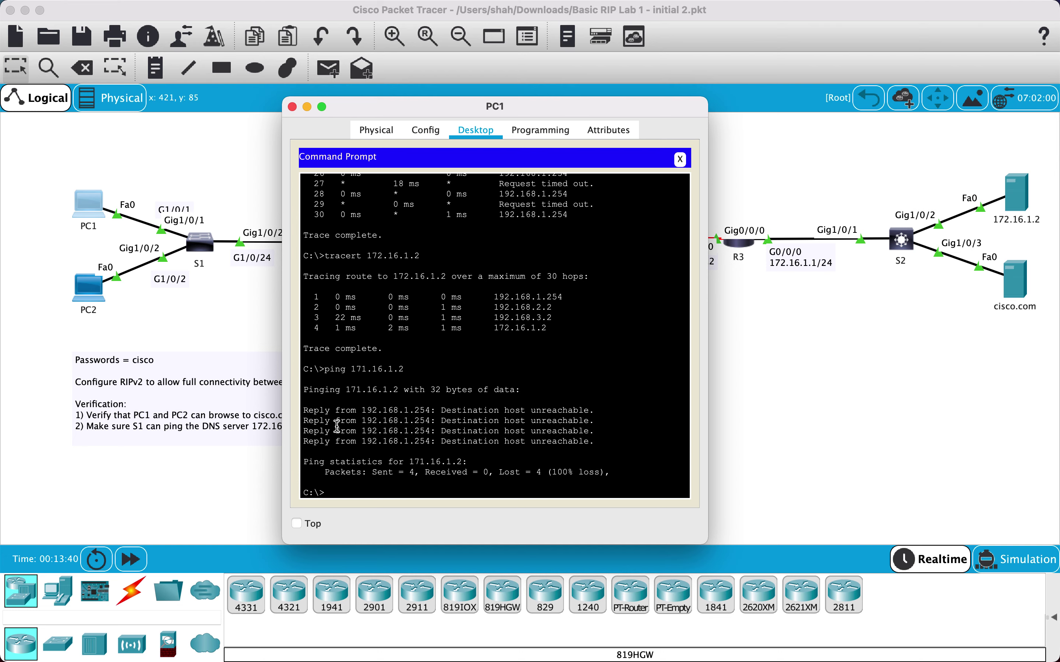
pyautogui.moveTo(366, 420); pyautogui.dragTo(562, 420)
# Close PC1, then on R1 enter global configuration and the RIP router configuration
pyautogui.click(293, 107)
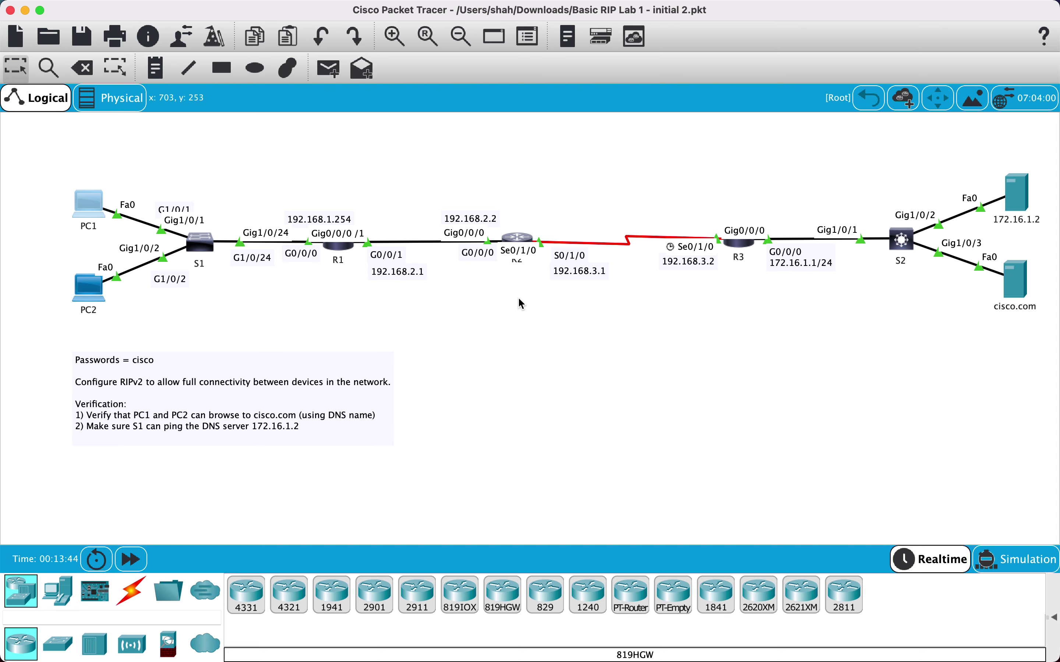
pyautogui.click(331, 247)
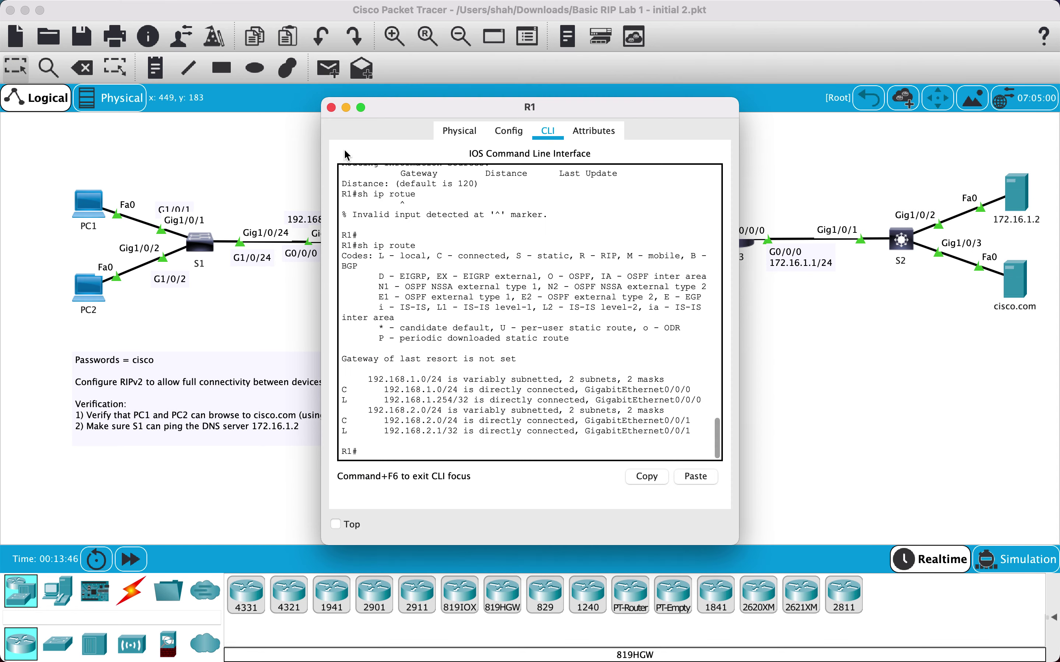
pyautogui.moveTo(385, 107); pyautogui.dragTo(512, 106)
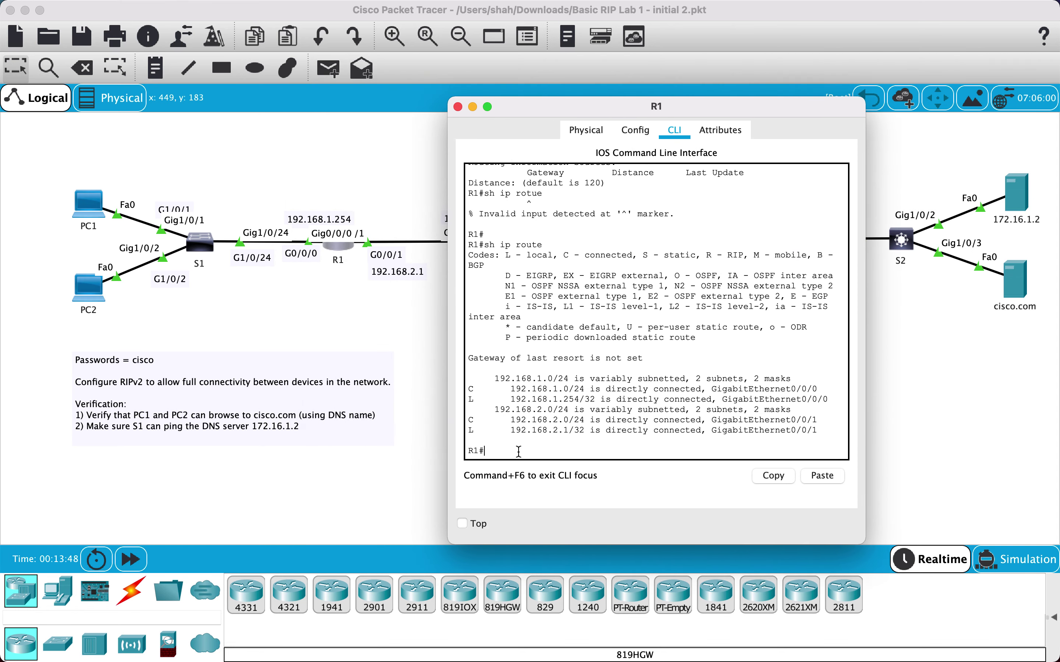
pyautogui.write('sh ip protocols')
pyautogui.press('BackSpace')
pyautogui.press('BackSpace')
pyautogui.press('BackSpace')
pyautogui.press('BackSpace')
pyautogui.press('BackSpace')
pyautogui.press('BackSpace')
pyautogui.press('BackSpace')
pyautogui.press('BackSpace')
pyautogui.press('BackSpace')
pyautogui.write('route')
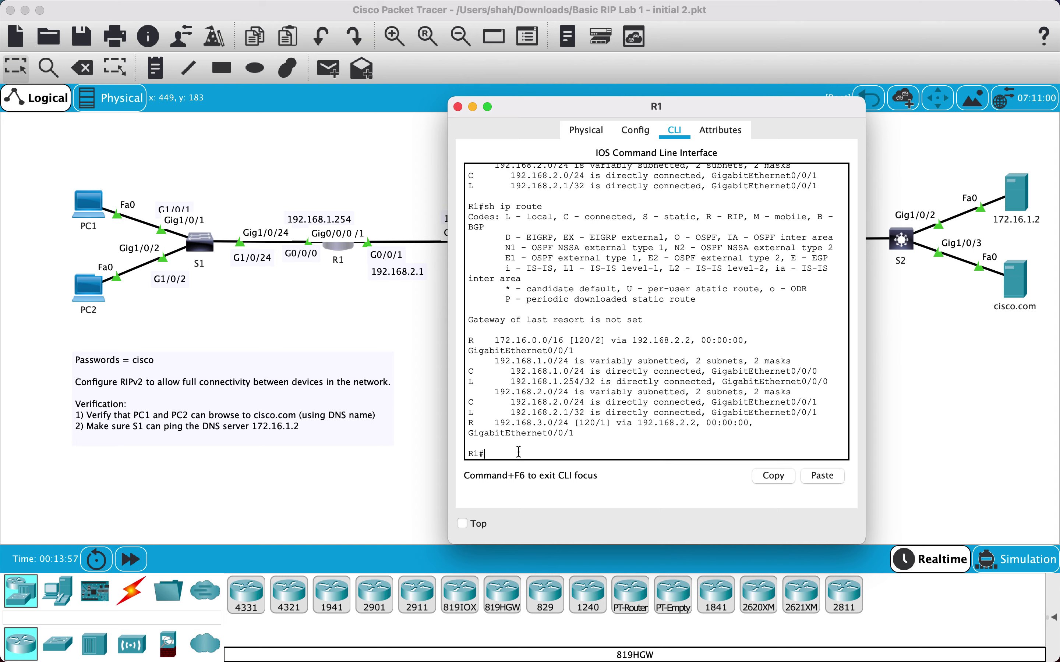
pyautogui.write('config t')
pyautogui.press('Return')
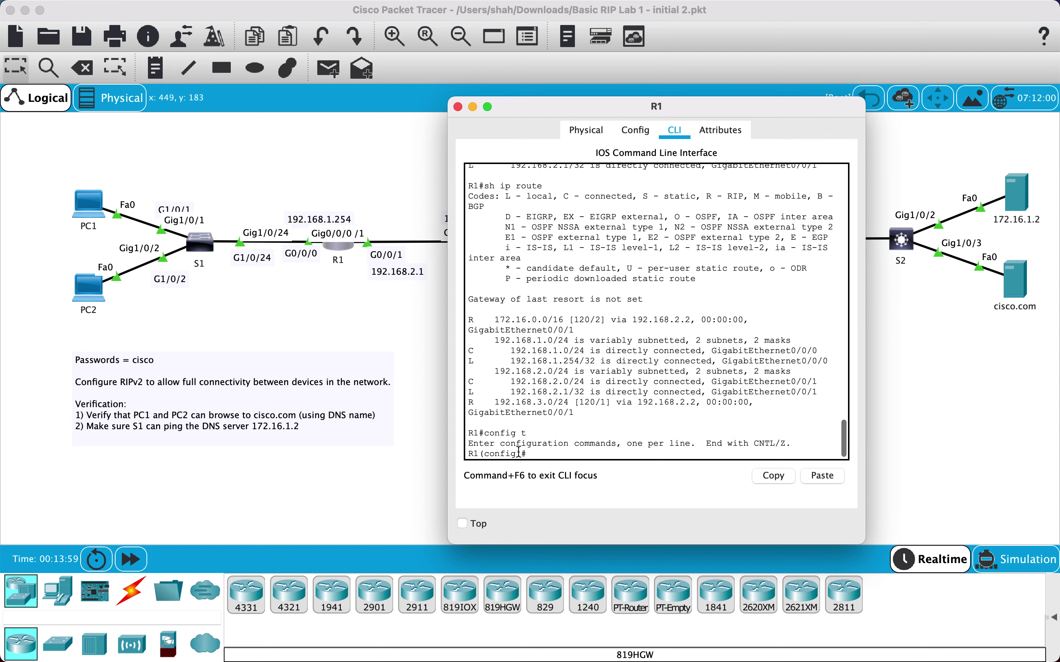
pyautogui.write('eo')
pyautogui.write('route')
pyautogui.write('r rip')
pyautogui.press('Return')
# Set R1's RIP to version 2, add network 192.168.1.0, and exit configuration mode
pyautogui.write('version')
pyautogui.press('Tab')
pyautogui.write('2')
pyautogui.press('Return')
pyautogui.write('net')
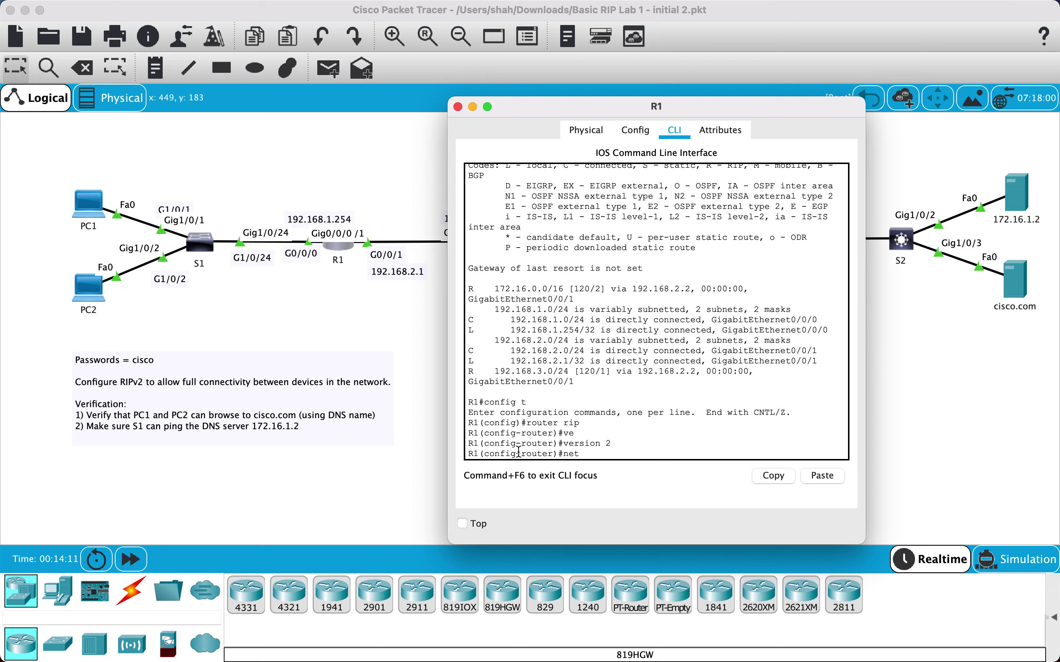
pyautogui.press('Tab')
pyautogui.write('192.168')
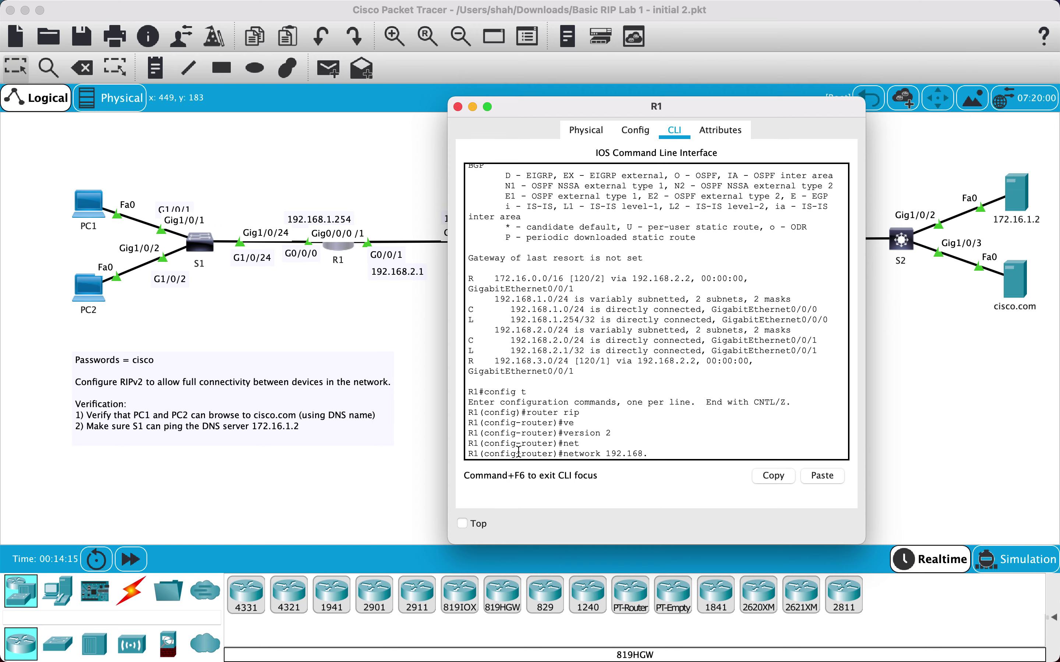
pyautogui.write('.1.0')
pyautogui.press('Return')
pyautogui.write('exit')
pyautogui.press('Return')
pyautogui.write('exi')
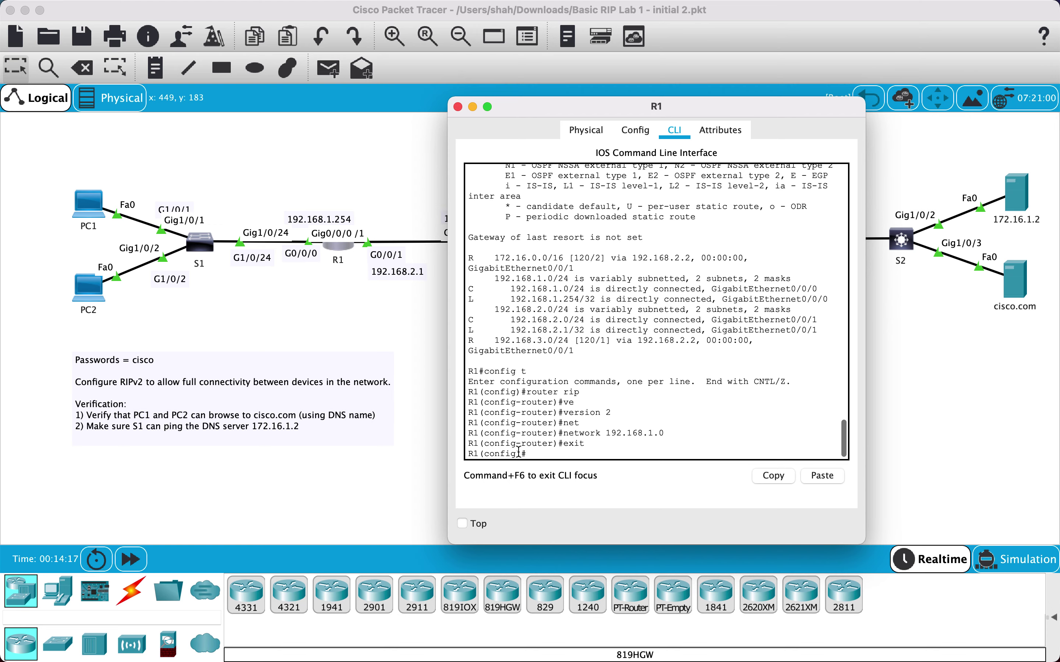
pyautogui.write('t')
pyautogui.press('Return')
# Show R1's updated routing table with 'show ip route'
pyautogui.write('s')
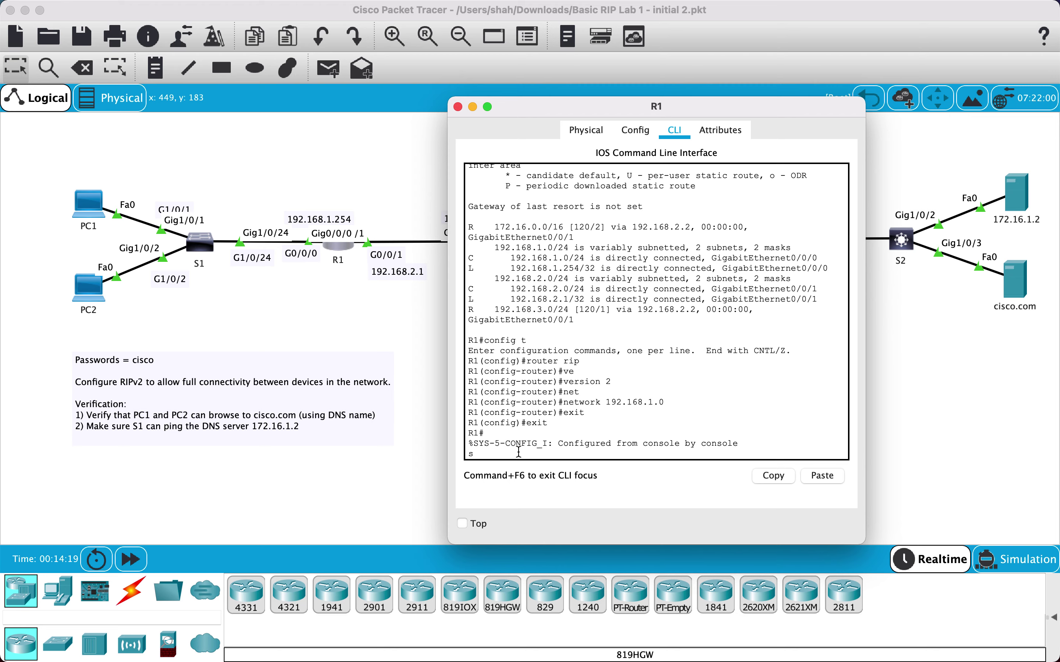
pyautogui.write('h ip route')
pyautogui.press('BackSpace')
pyautogui.press('BackSpace')
pyautogui.write('ute')
pyautogui.press('Return')
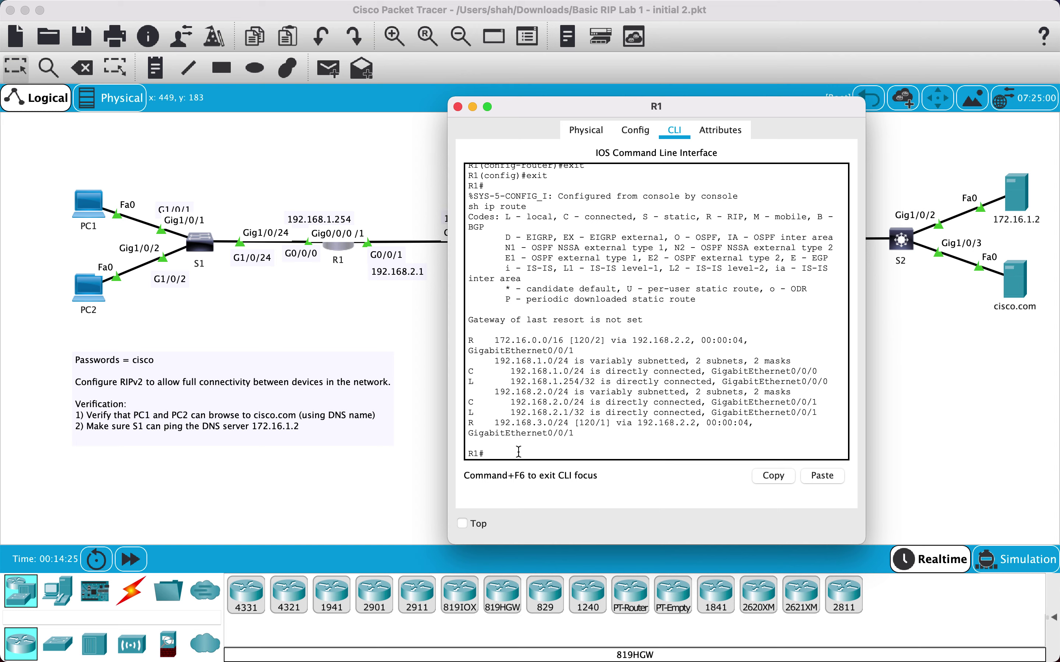
pyautogui.write('ping')
pyautogui.click(457, 107)
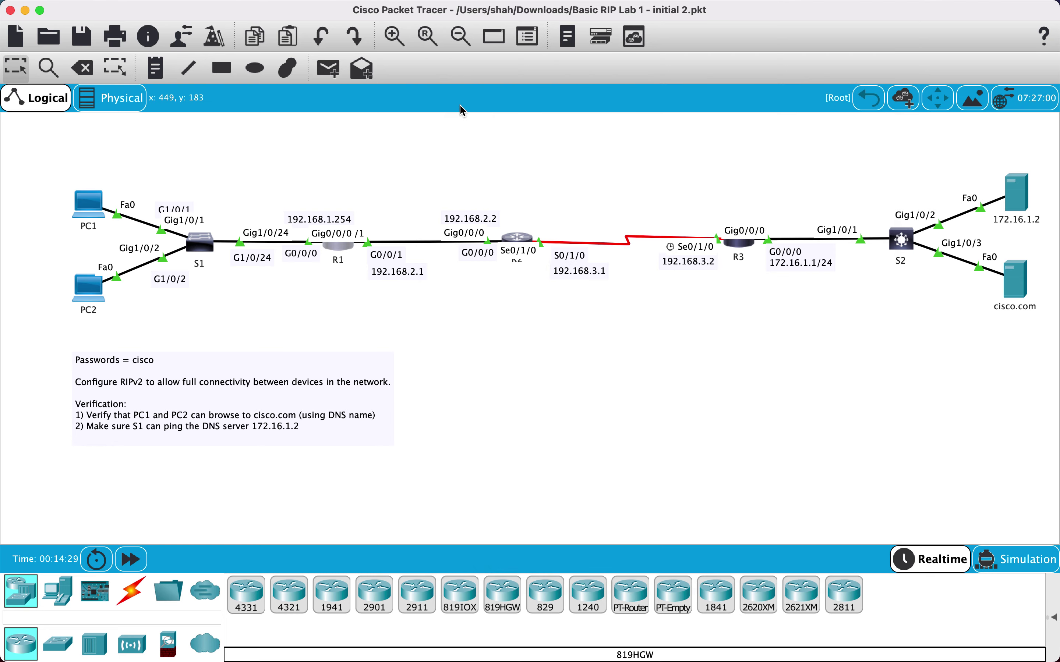
pyautogui.click(88, 212)
pyautogui.click(631, 193)
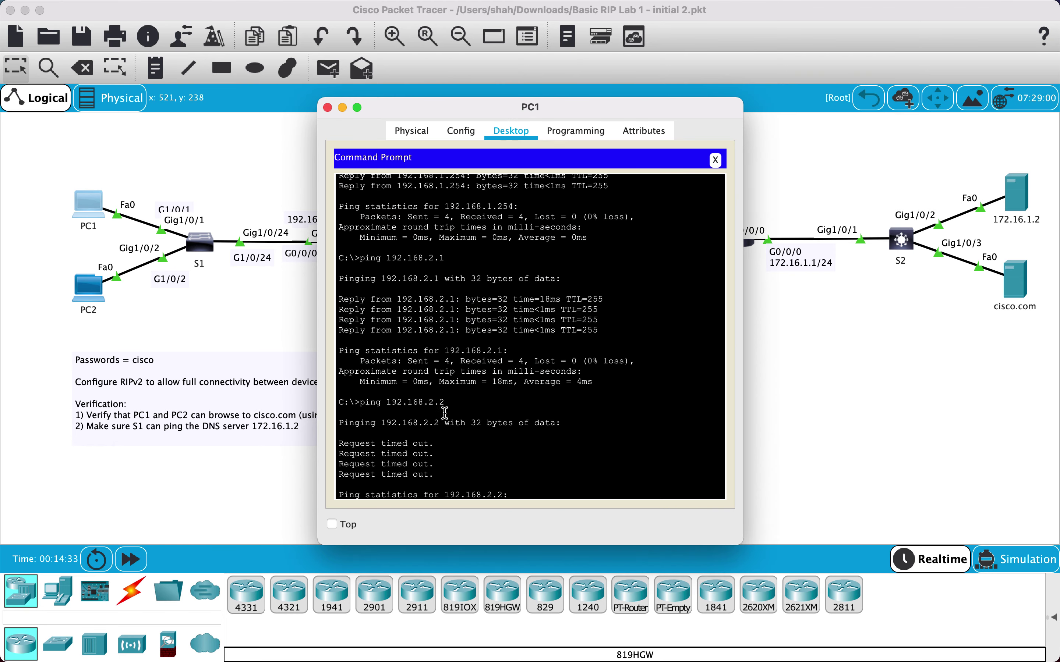
pyautogui.scroll(-10, 451, 427)
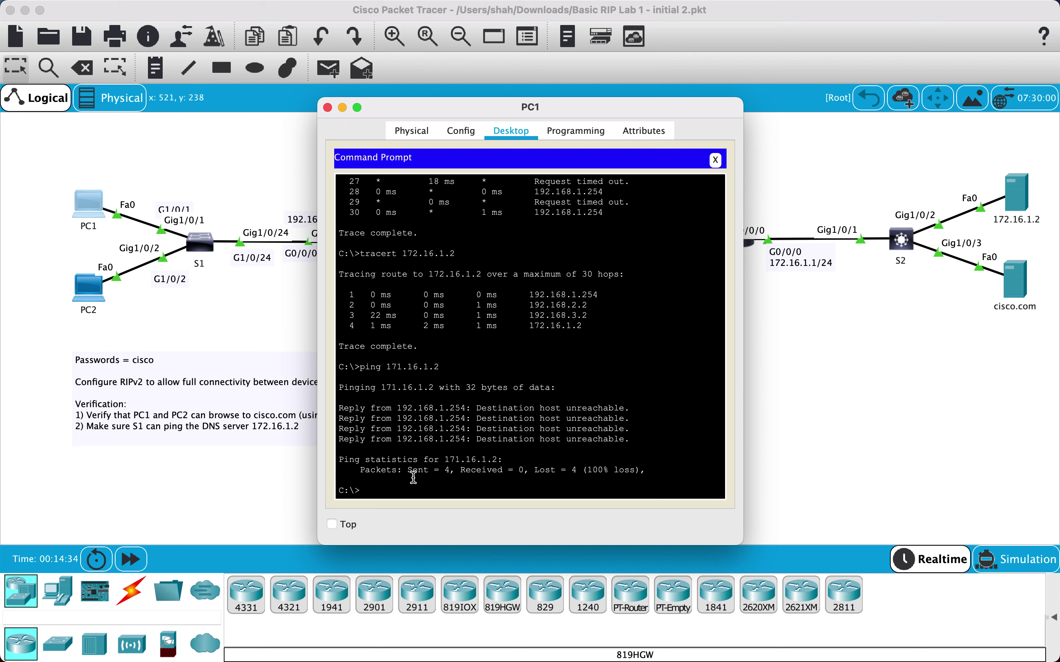
pyautogui.press('Up')
pyautogui.press('Return')
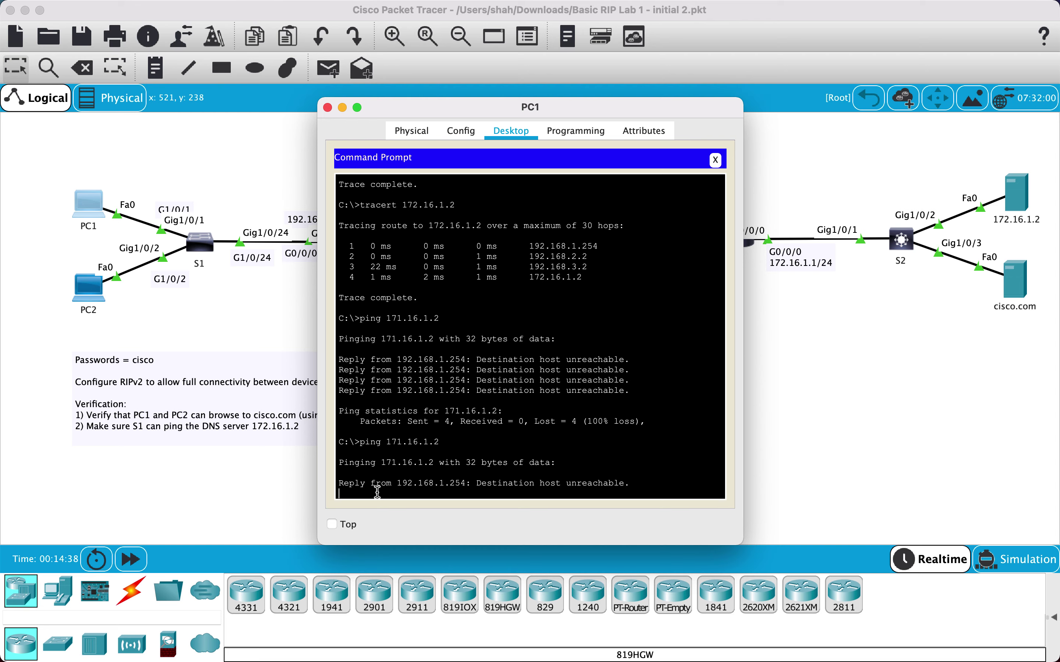
# On R2 run 'show ip route' to see RIP routes 172.16.0.0/16 and 192.168.1.0/24
pyautogui.click(327, 108)
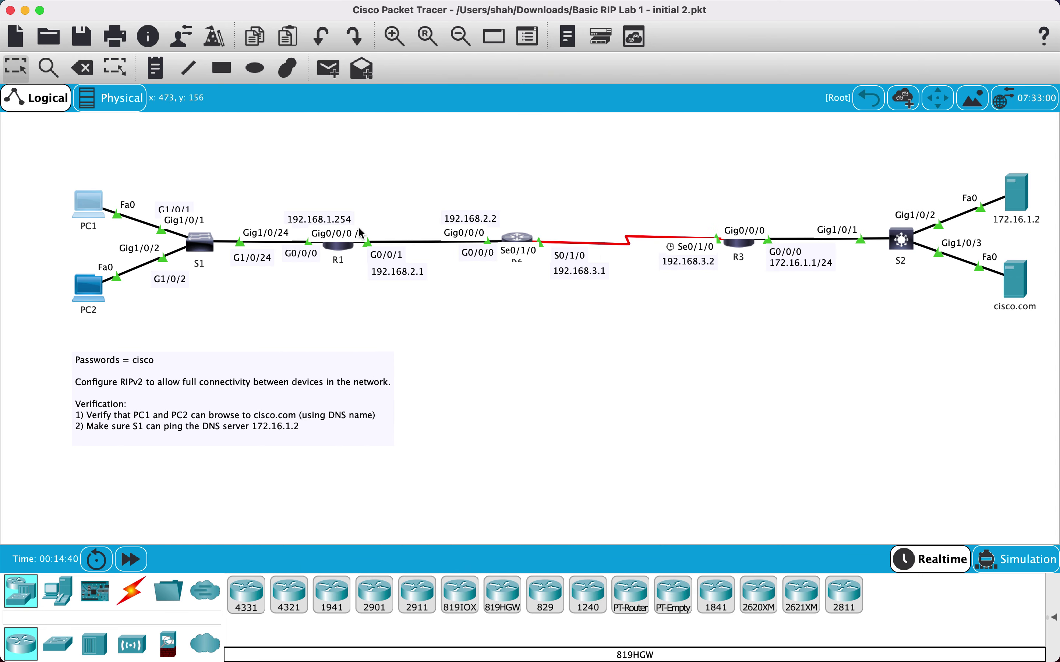
pyautogui.click(518, 239)
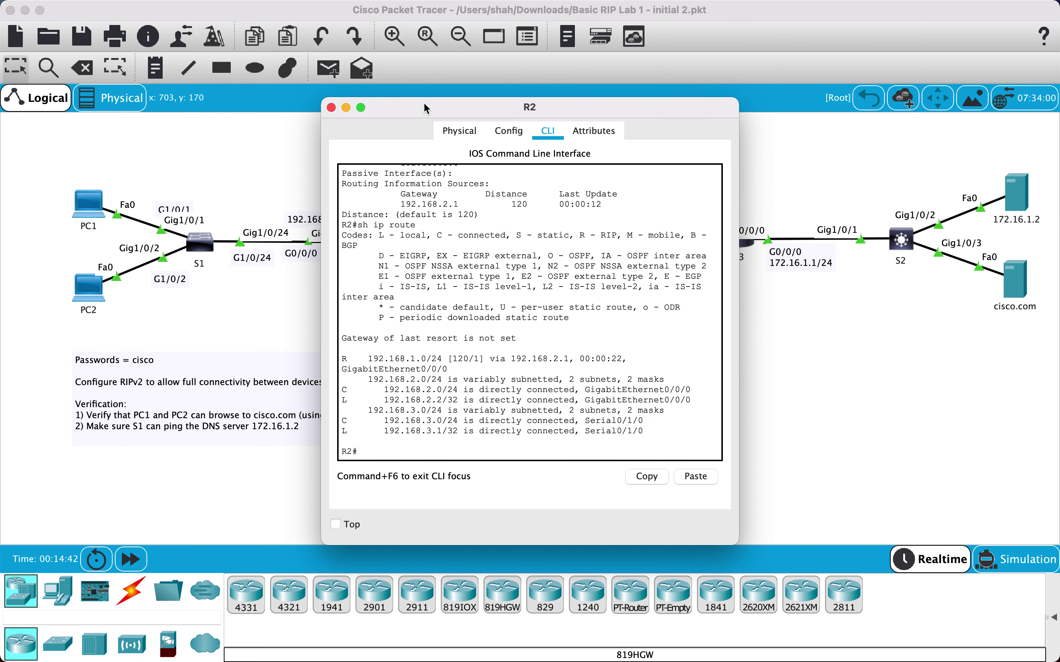
pyautogui.moveTo(424, 104); pyautogui.dragTo(635, 104)
pyautogui.click(556, 450)
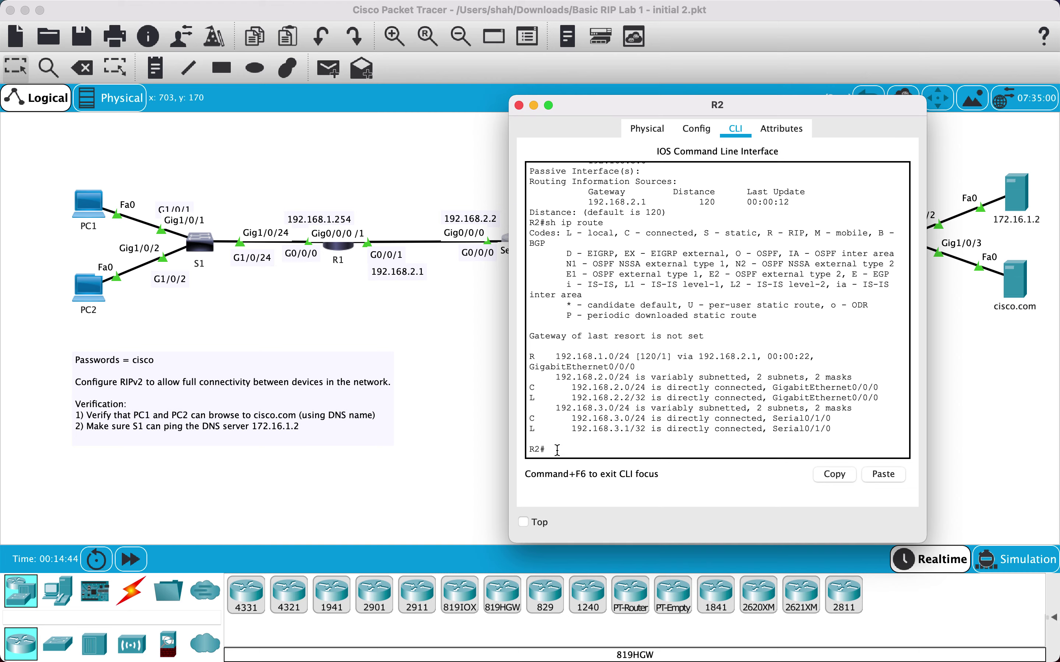
pyautogui.write('sh ip route')
pyautogui.press('Return')
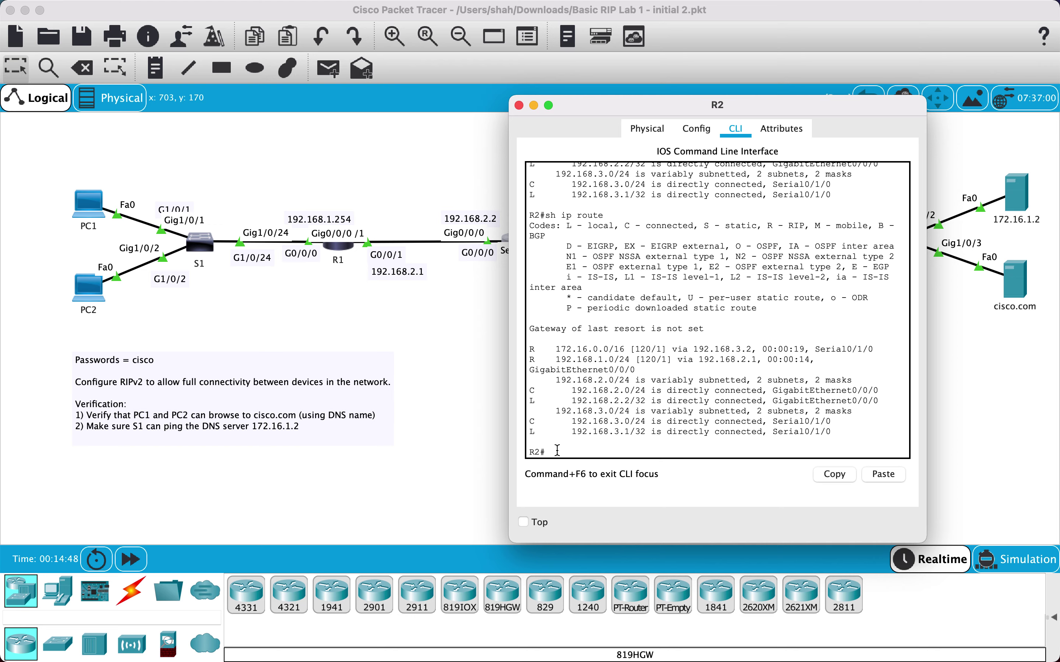
pyautogui.moveTo(639, 110); pyautogui.dragTo(741, 101)
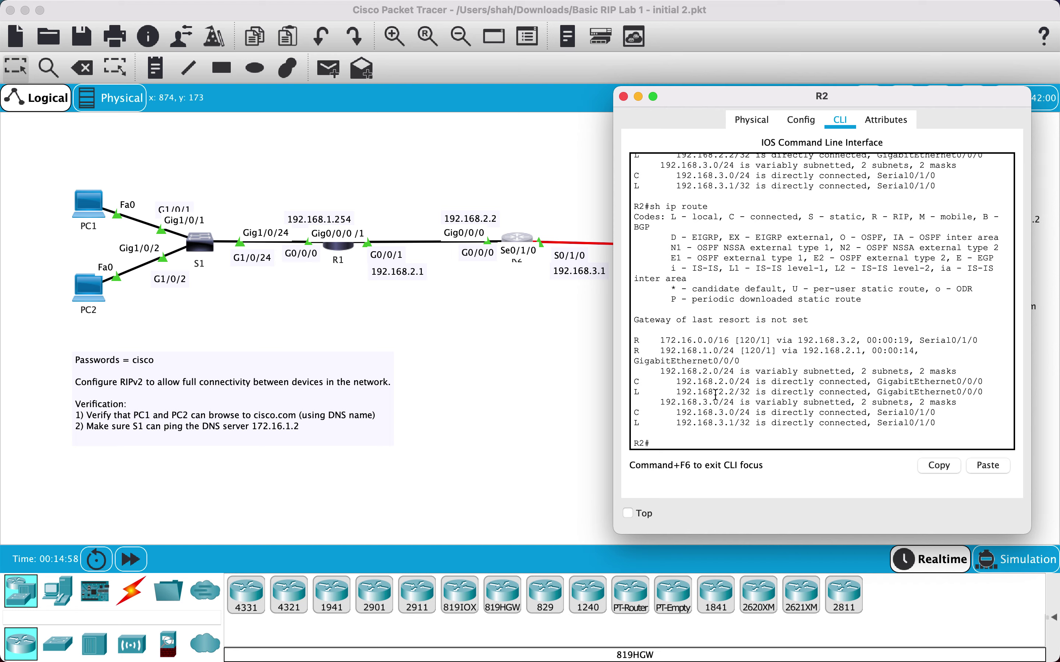
# Close R2 and run 'show ip route' on R3 to check its RIP-learned routes
pyautogui.click(623, 97)
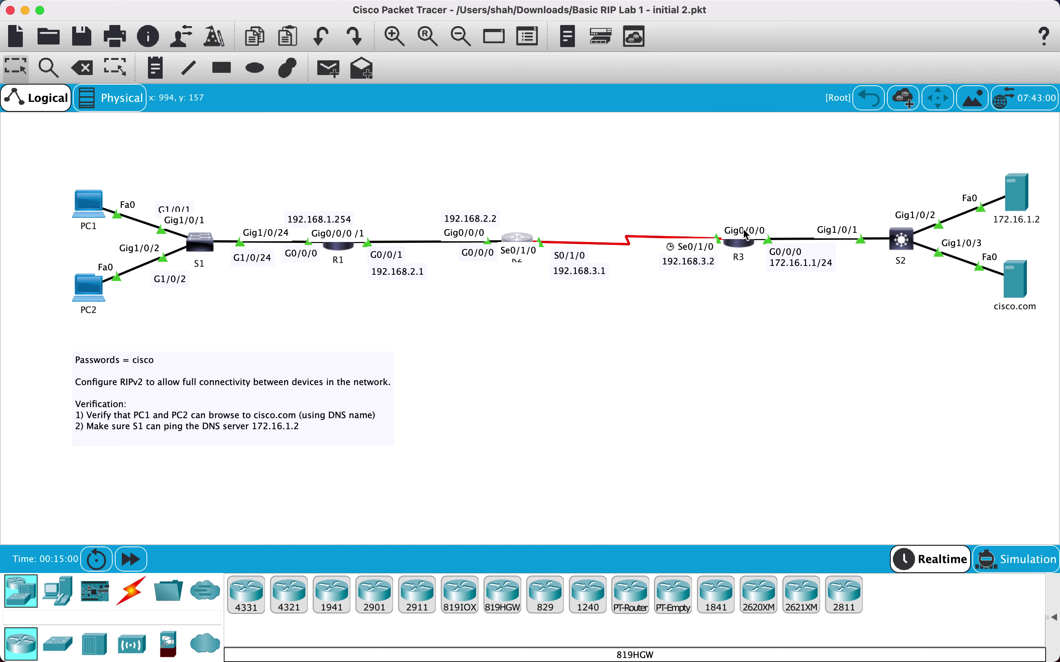
pyautogui.click(745, 235)
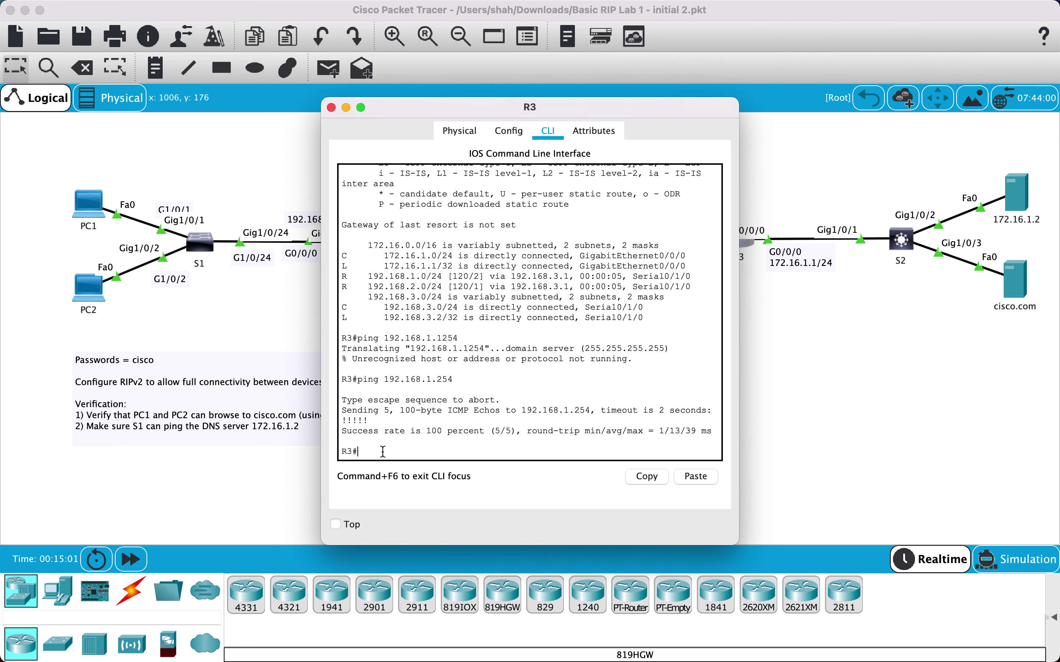
pyautogui.write('sh ip route')
pyautogui.press('Return')
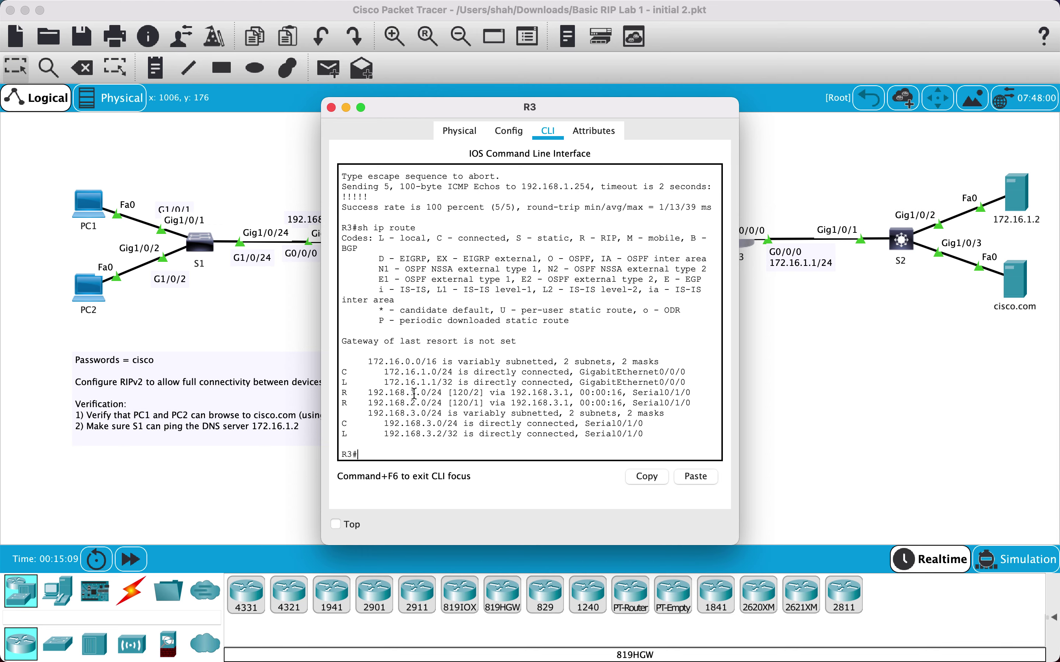
pyautogui.click(409, 113)
pyautogui.moveTo(408, 113); pyautogui.dragTo(578, 70)
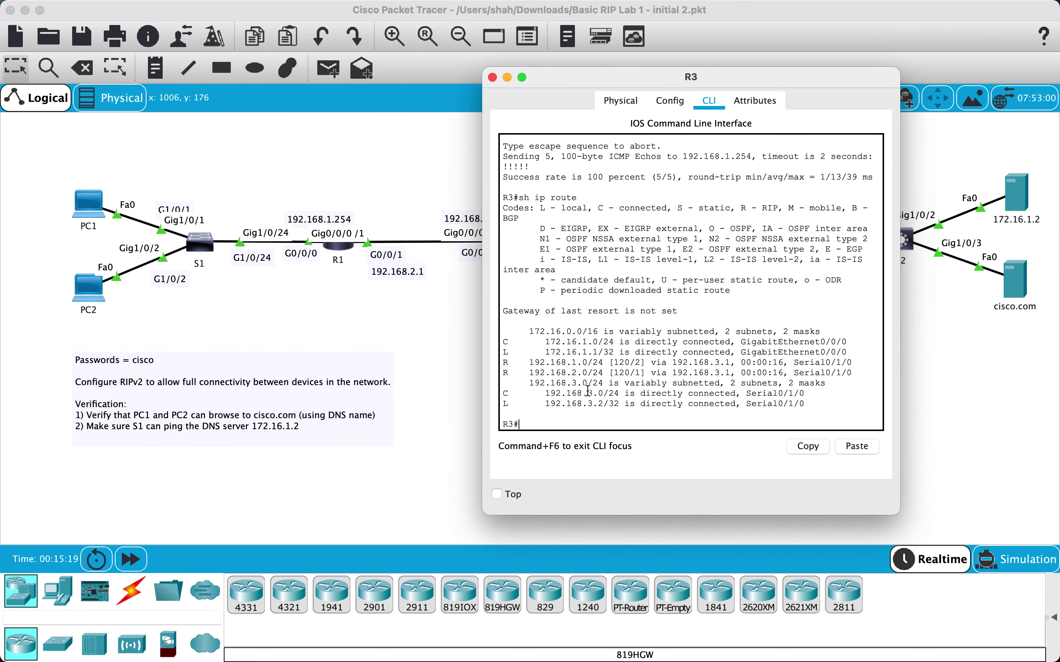
pyautogui.write('sh ip route')
pyautogui.press('Return')
# Run 'show ip protocols' on R3 to confirm RIP version 2 send and receive
pyautogui.write('sh i')
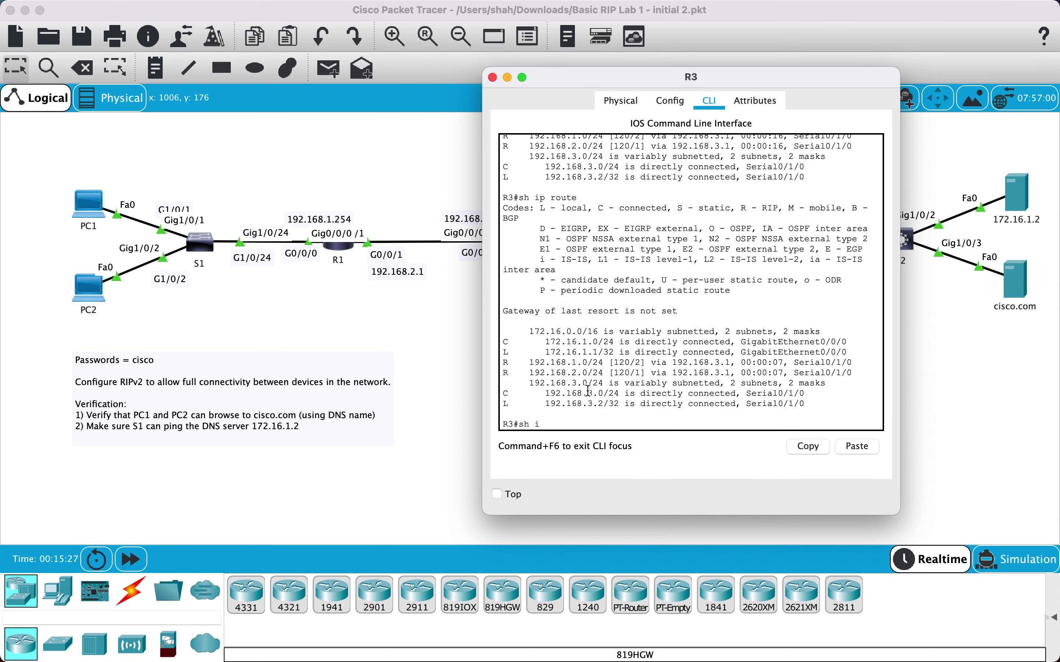
pyautogui.write(' p prot')
pyautogui.press('Tab')
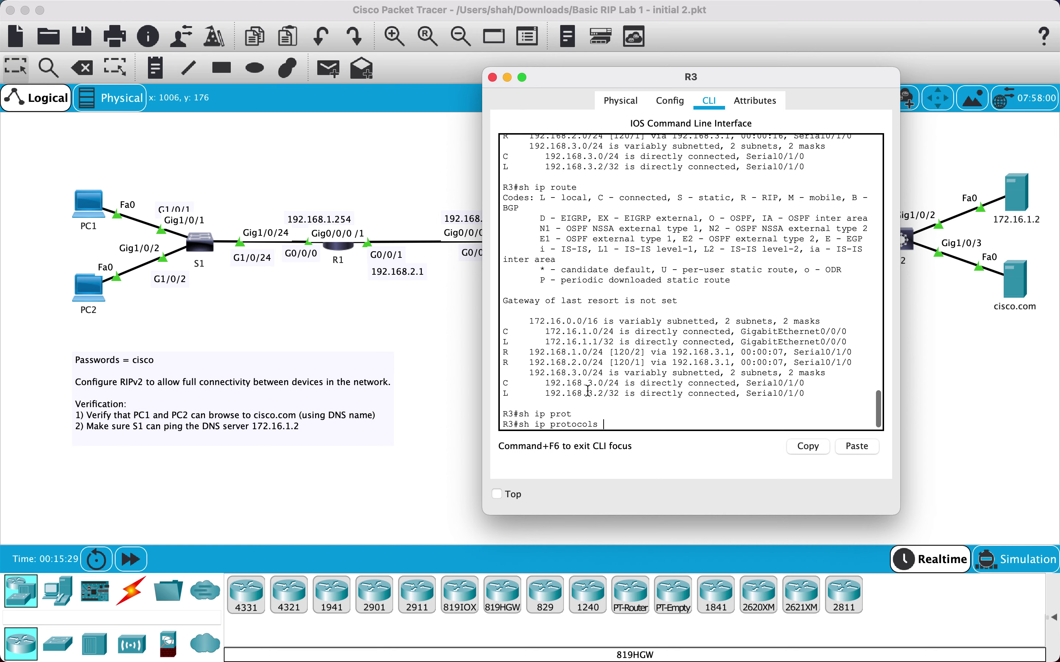
pyautogui.press('Return')
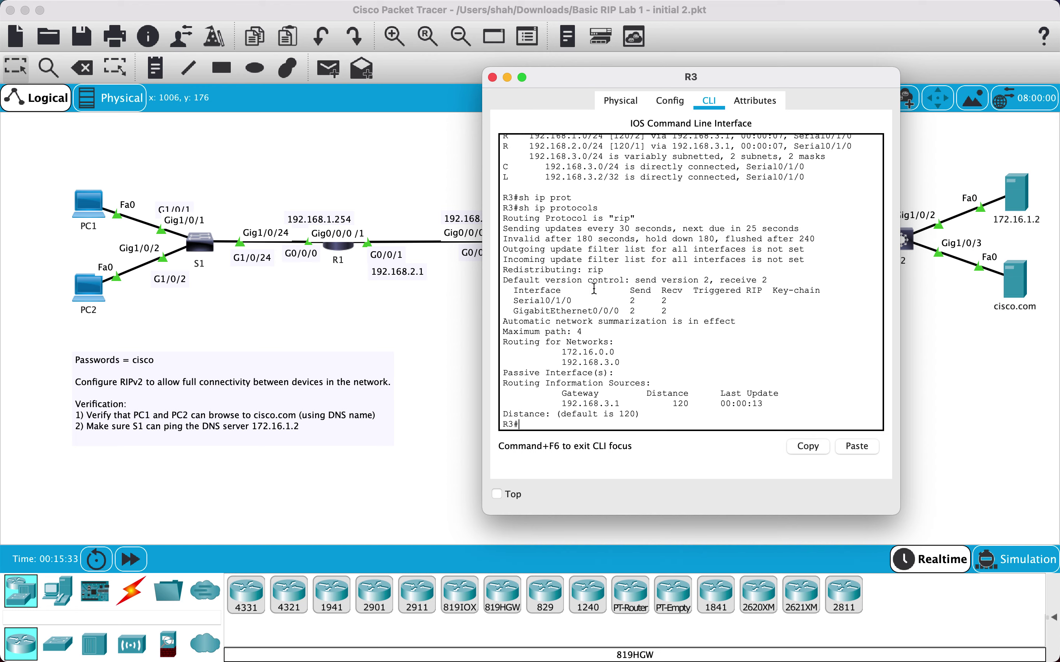
# Close R3, run 'show ip protocols' on R2 to review its RIP v2 networks, then close R2
pyautogui.click(493, 78)
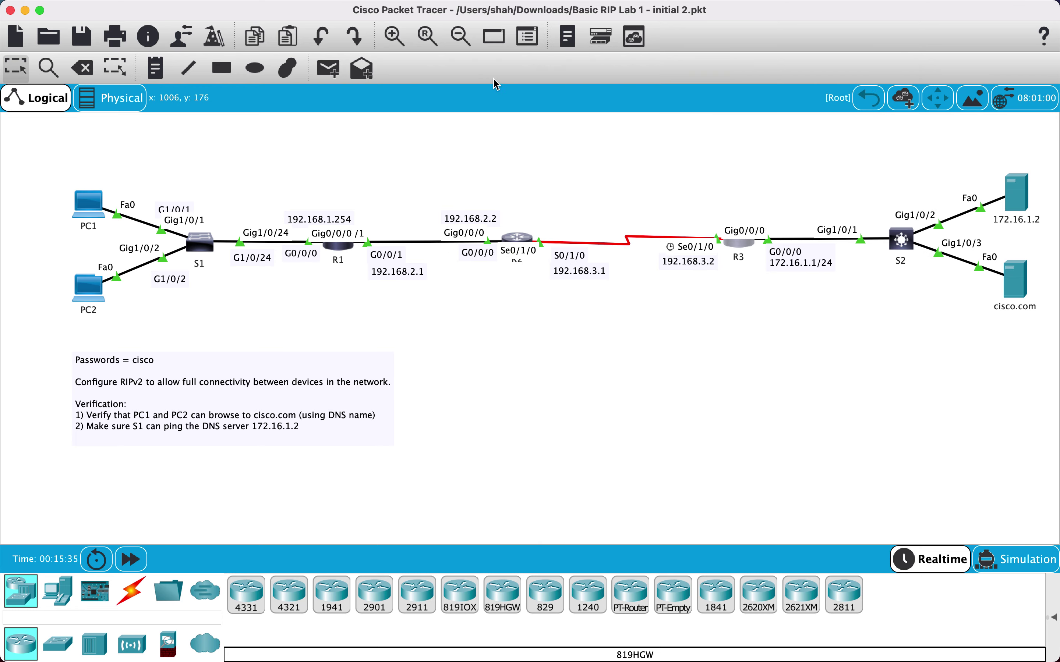
pyautogui.click(521, 239)
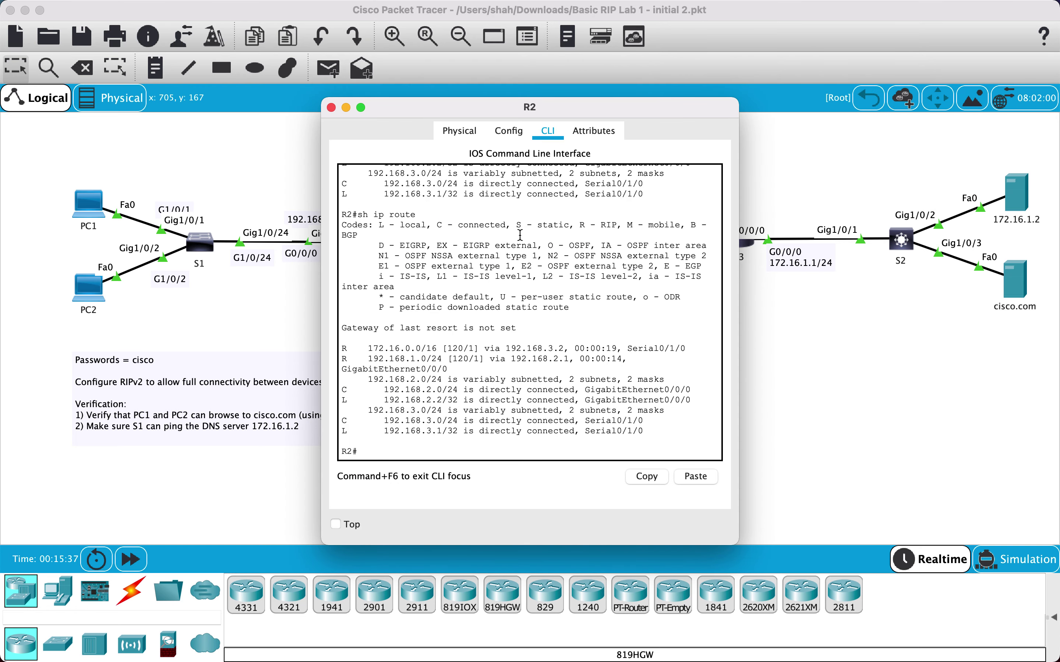
pyautogui.click(391, 446)
pyautogui.press('Return')
pyautogui.write('sh ip pro')
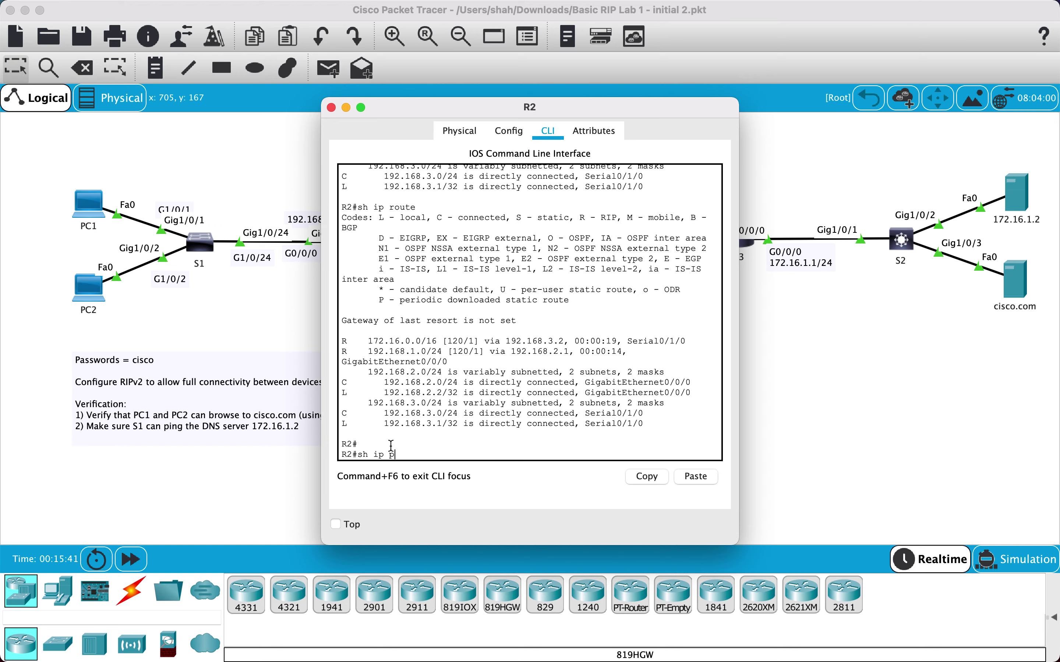
pyautogui.press('Tab')
pyautogui.press('Return')
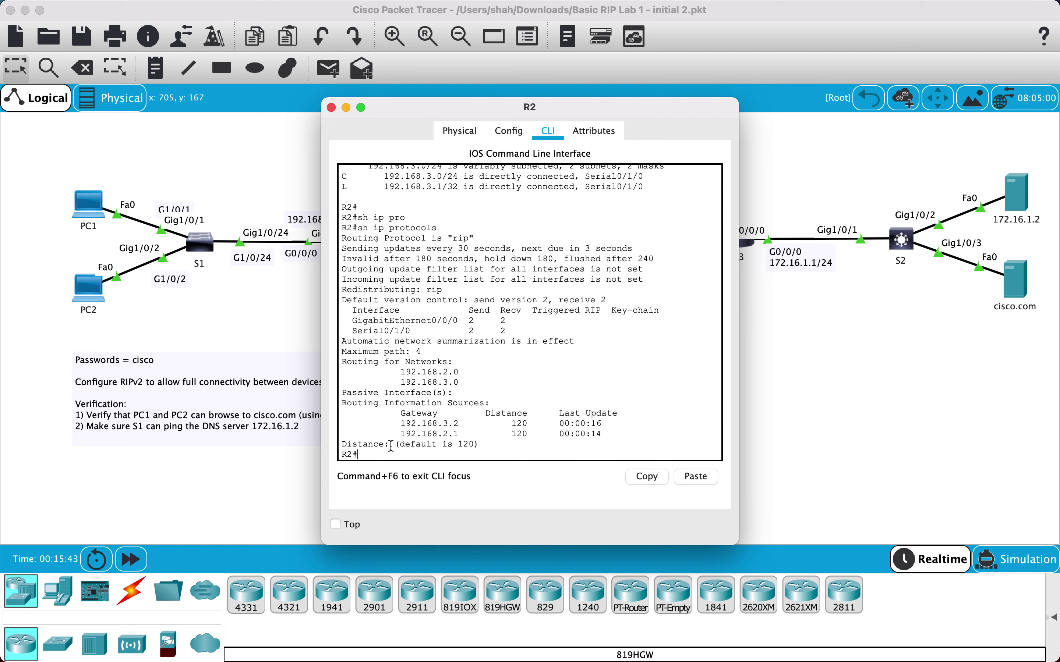
pyautogui.moveTo(417, 109); pyautogui.dragTo(615, 124)
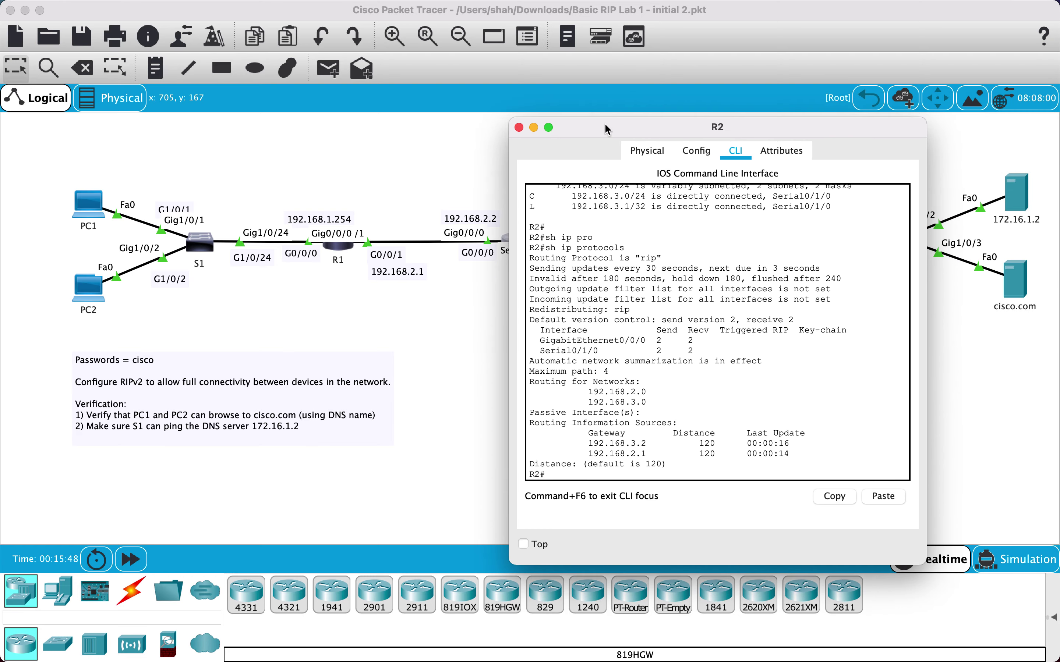
pyautogui.click(527, 128)
# On R1 abandon the stray ping prompt and run 'show ip protocols' to review RIP v2 networks
pyautogui.click(335, 250)
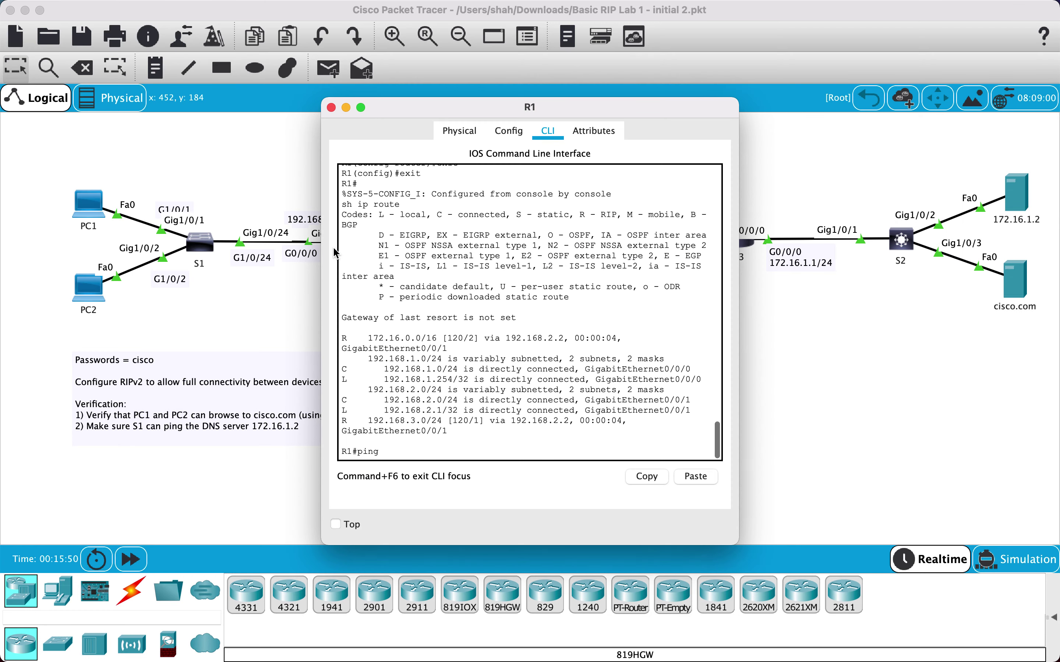
pyautogui.write('ping')
pyautogui.press('Return')
pyautogui.press('Return')
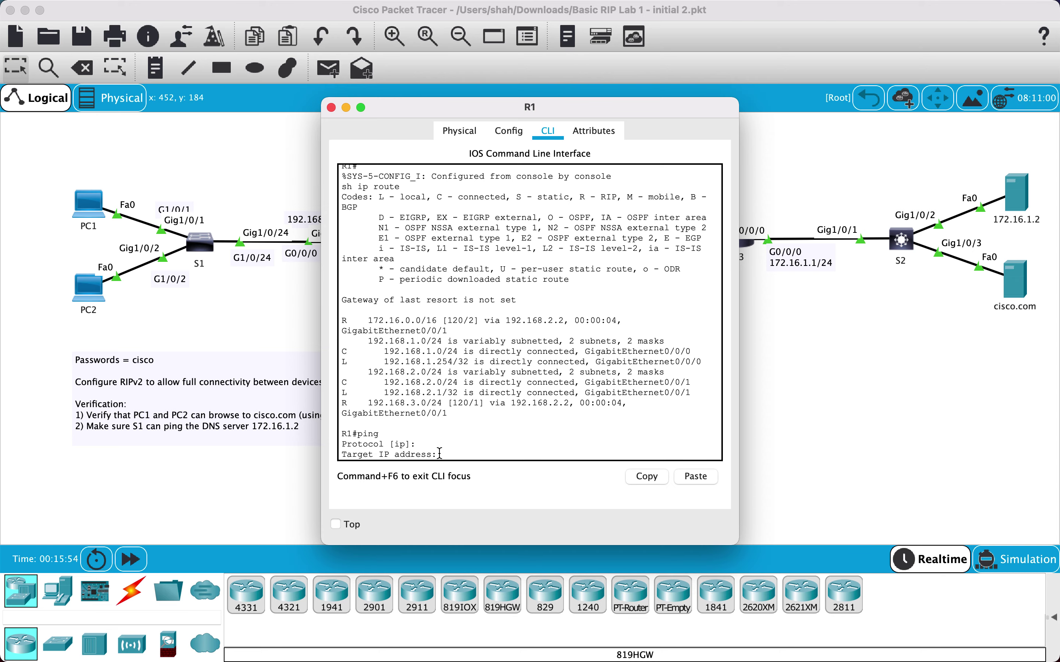
pyautogui.write('exit')
pyautogui.press('Return')
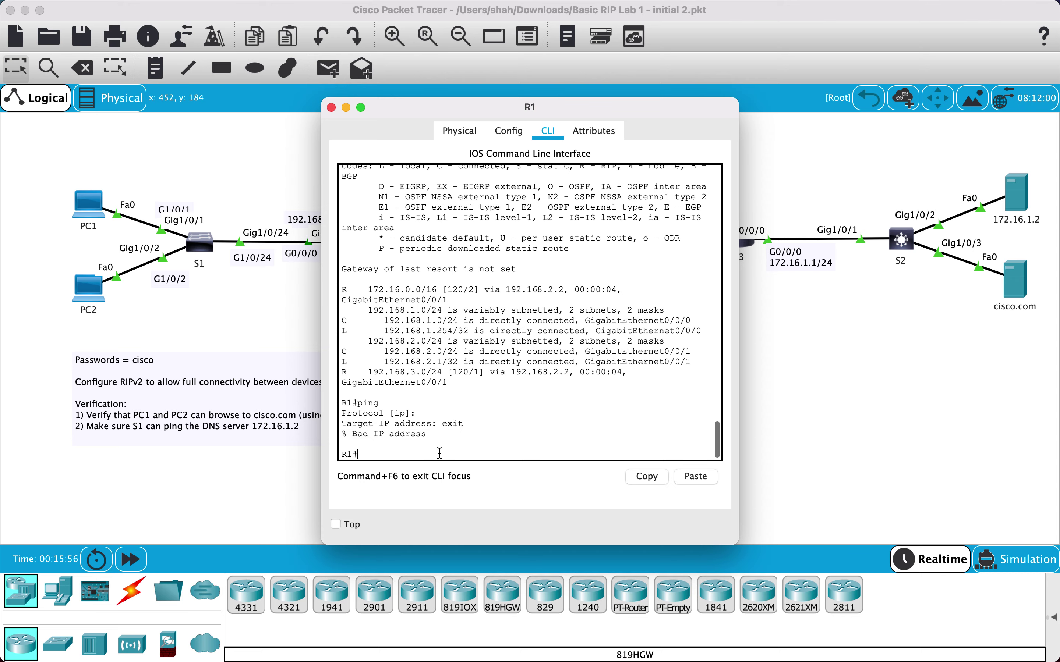
pyautogui.write('sh ip pro')
pyautogui.press('Tab')
pyautogui.press('Return')
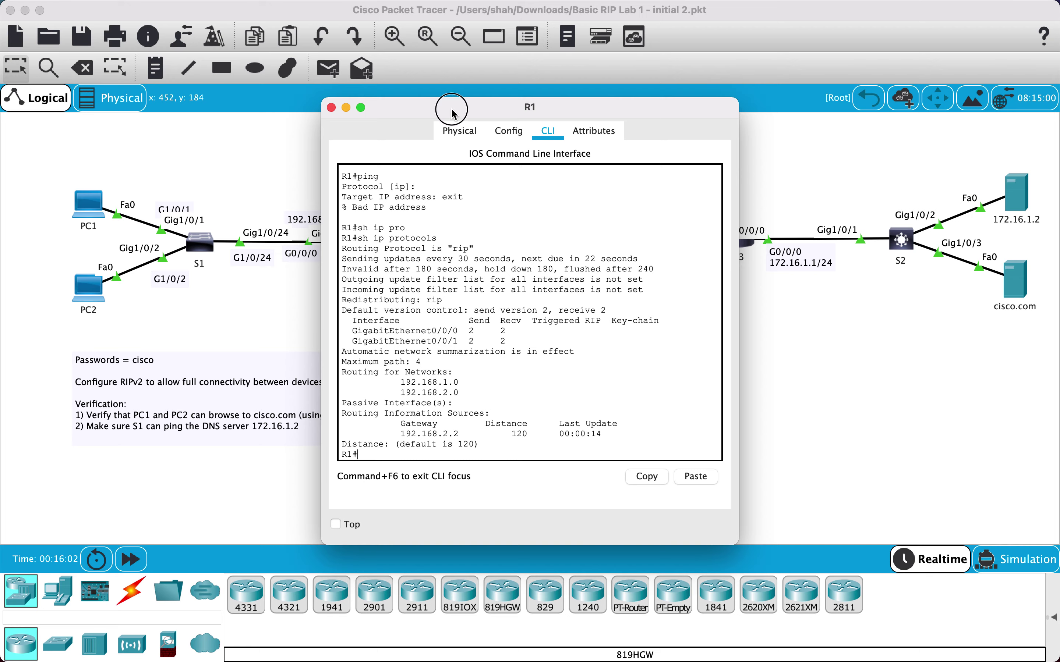
pyautogui.moveTo(452, 113); pyautogui.dragTo(650, 133)
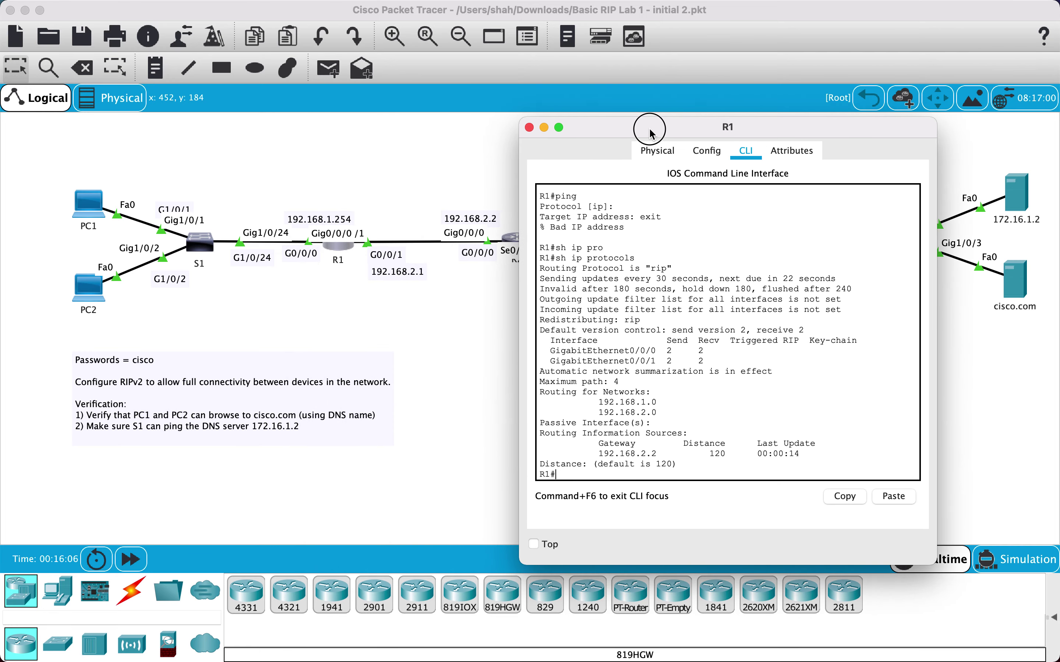
pyautogui.moveTo(651, 132); pyautogui.dragTo(649, 131)
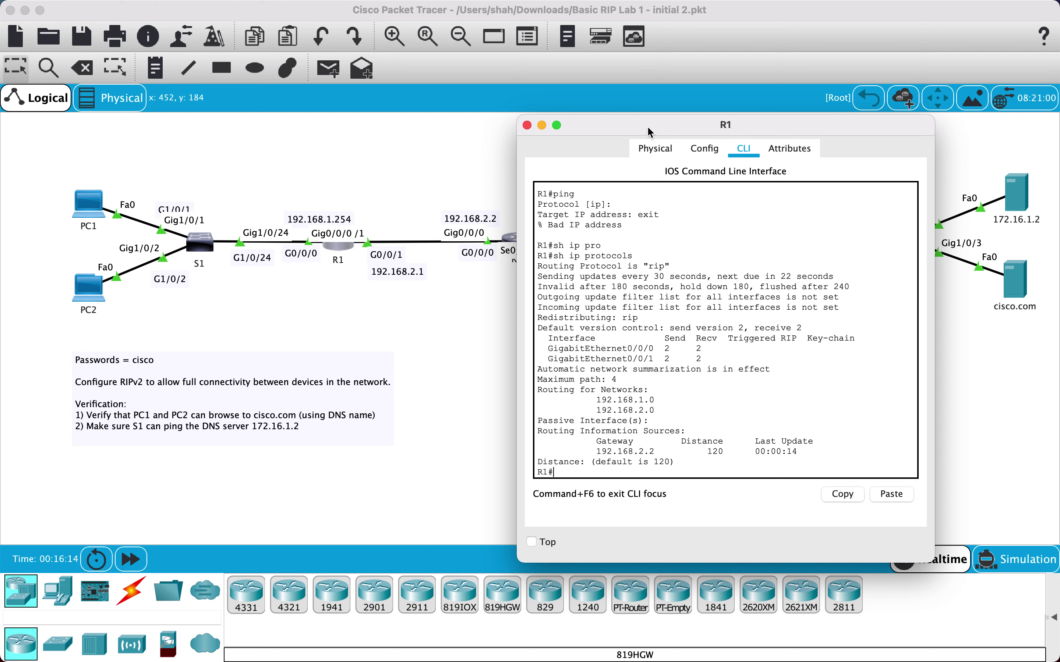
# Close R1 and run ipconfig on PC1's command prompt to check its address and gateway
pyautogui.click(527, 125)
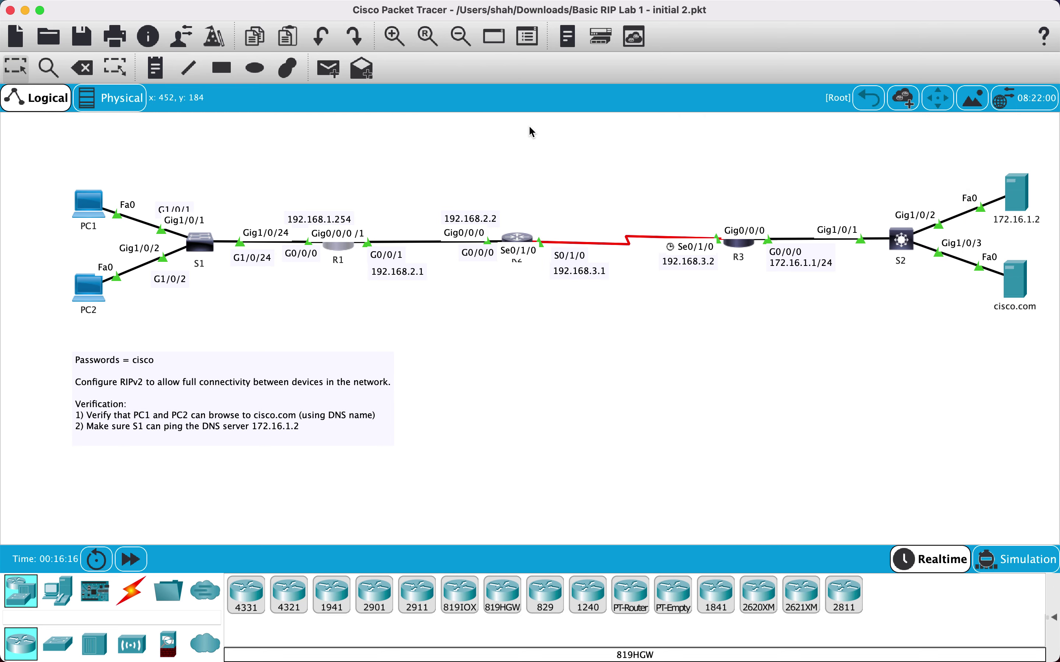
pyautogui.moveTo(747, 248)
pyautogui.click(90, 203)
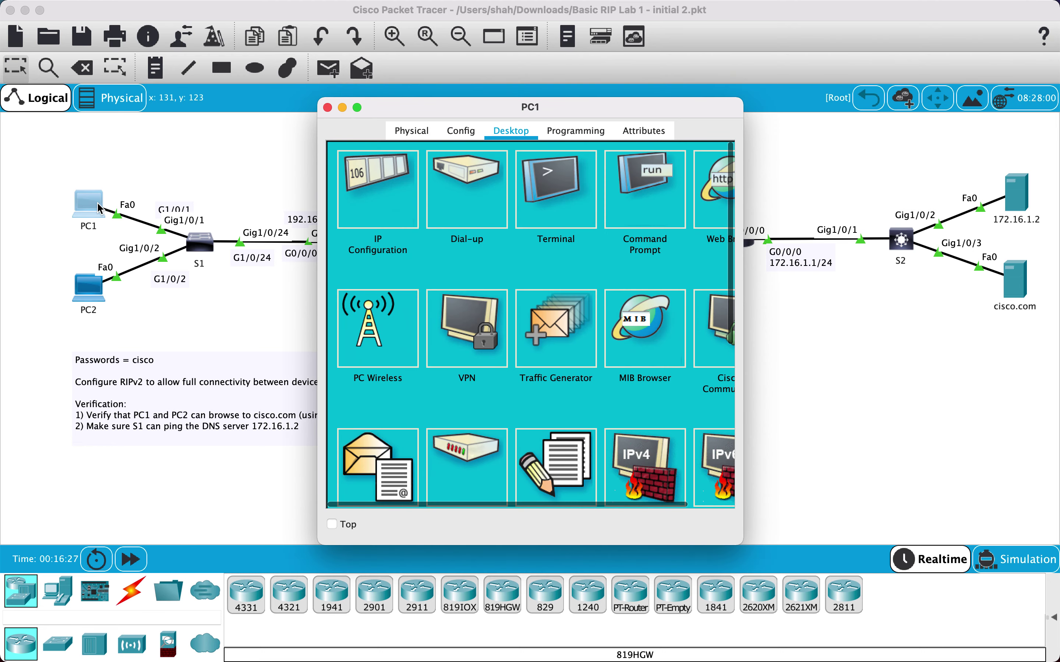
pyautogui.click(678, 181)
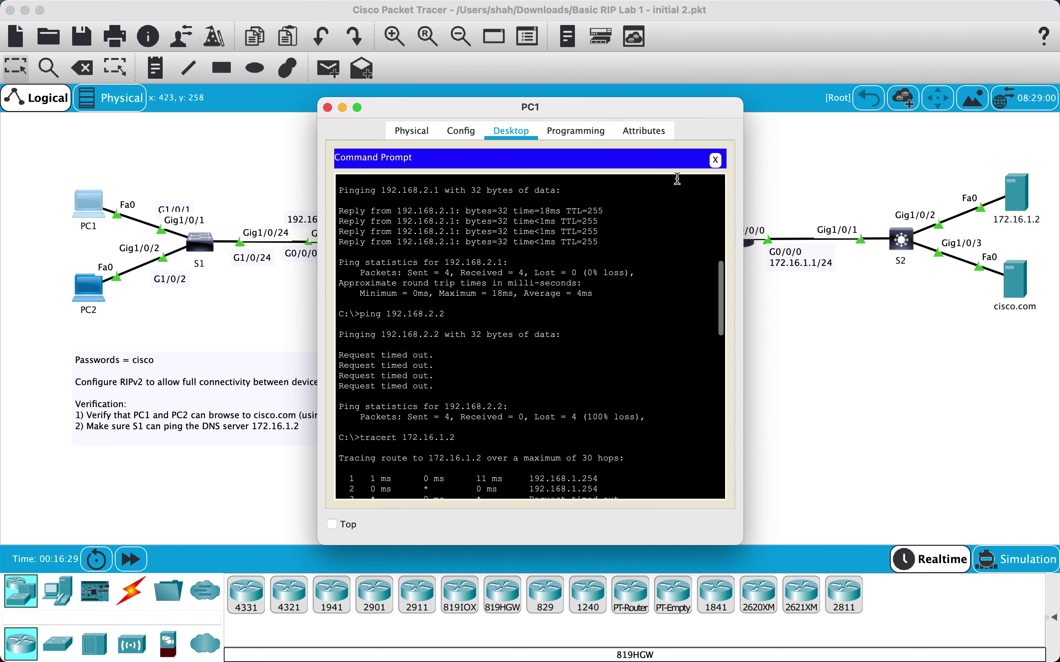
pyautogui.scroll(-10, 488, 325)
pyautogui.press('Return')
pyautogui.write('ip')
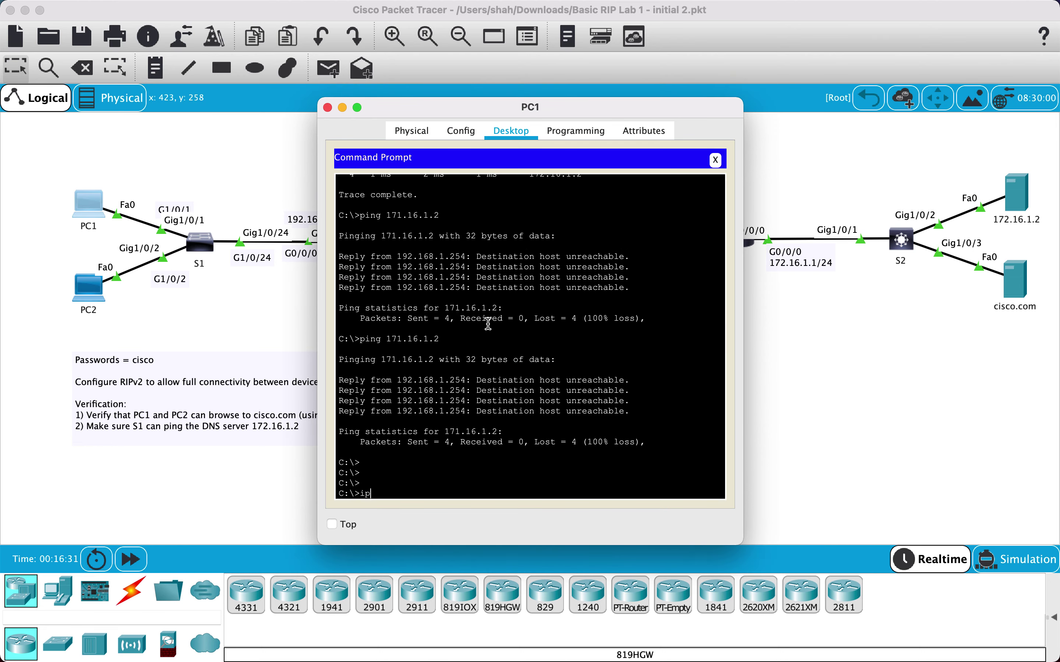
pyautogui.write('cofnfig')
pyautogui.press('Return')
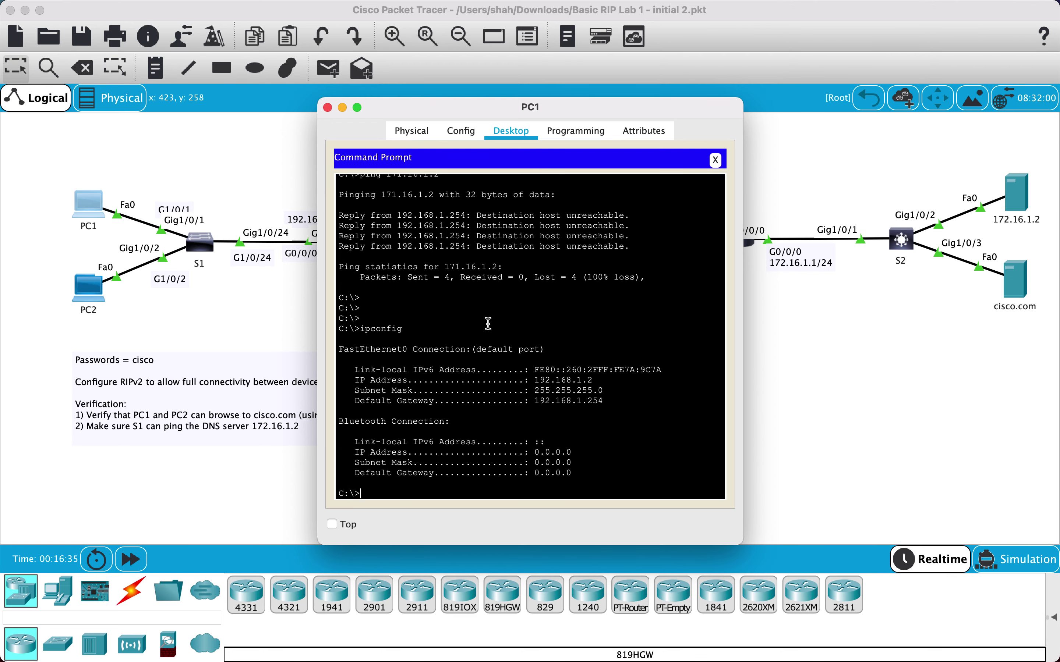
# Ping 172.16.1.2 from PC1 twice, confirming four replies with 0% loss
pyautogui.write('ping 172.16.1.2')
pyautogui.press('Return')
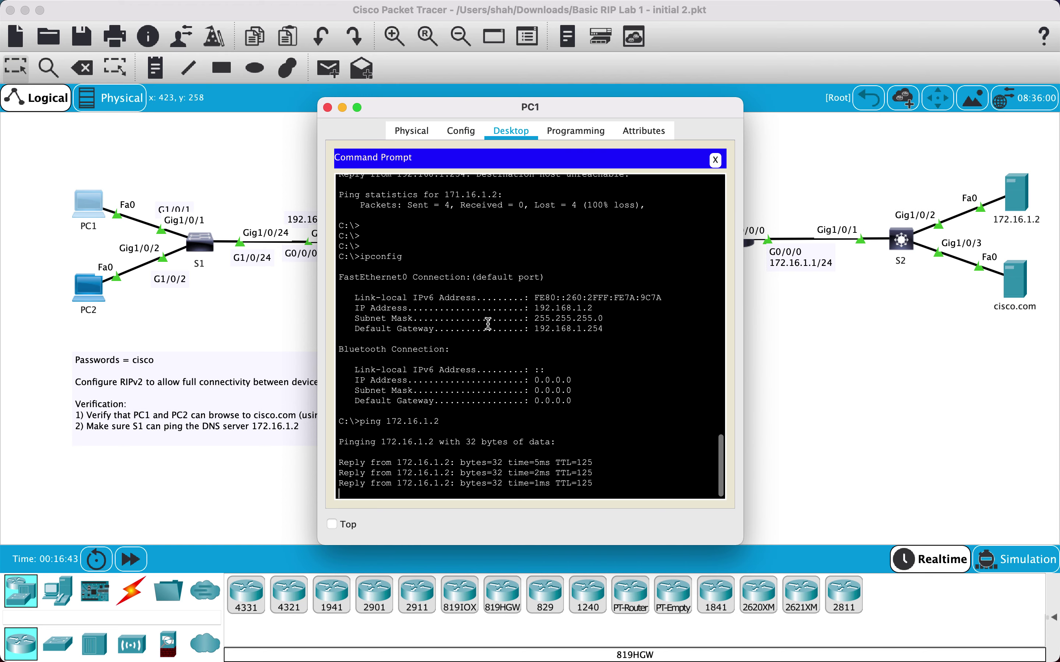
pyautogui.scroll(5, 488, 324)
pyautogui.scroll(-7, 488, 323)
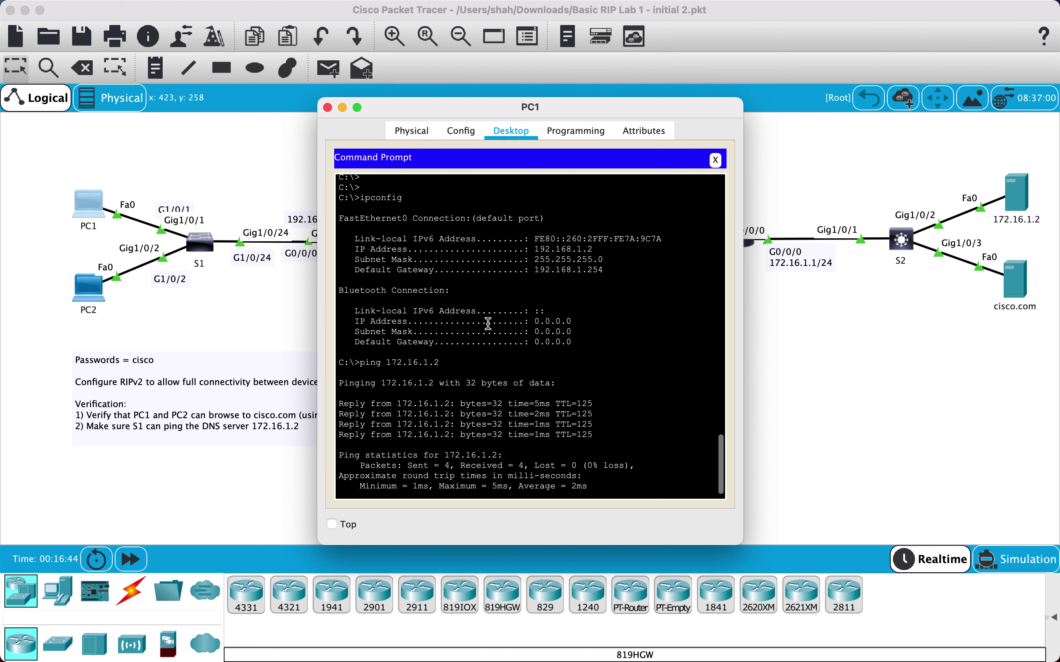
pyautogui.scroll(1, 488, 324)
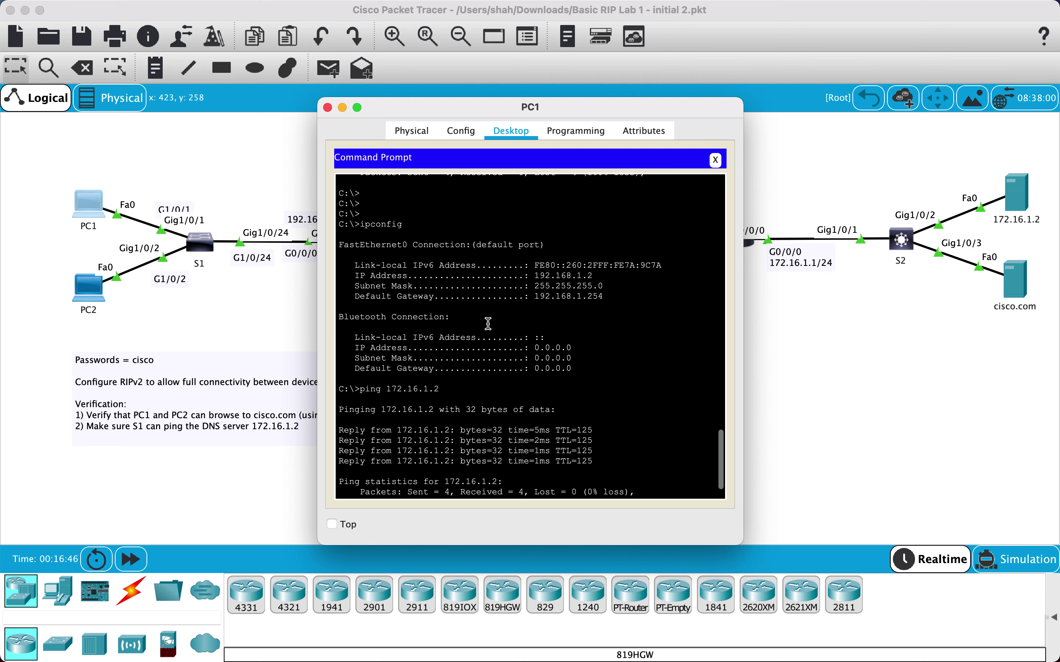
pyautogui.scroll(8, 488, 324)
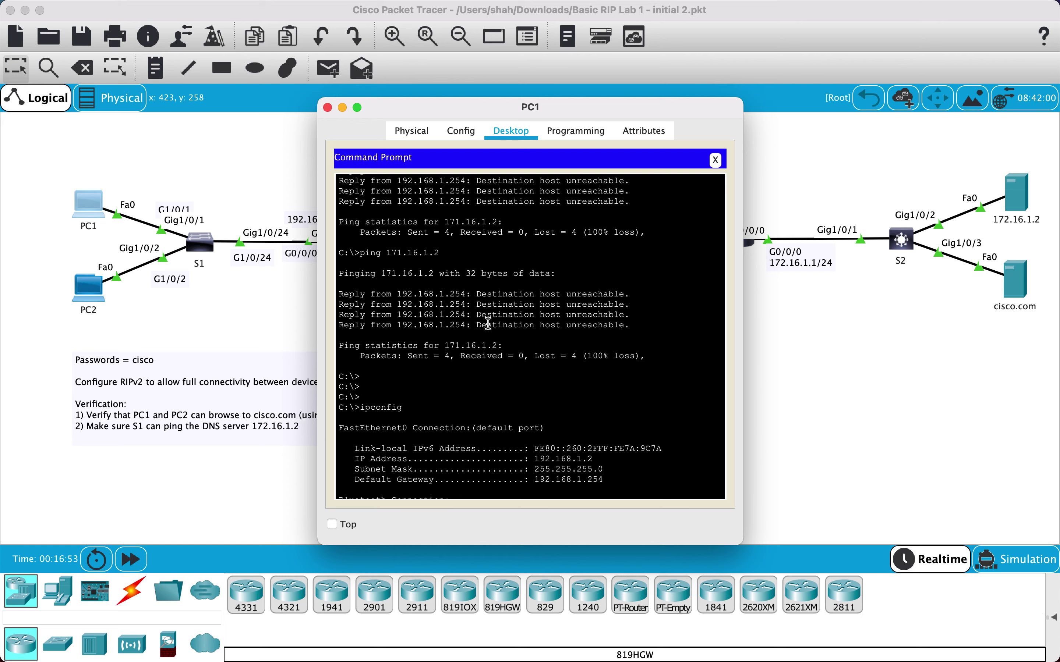
pyautogui.scroll(-3, 488, 323)
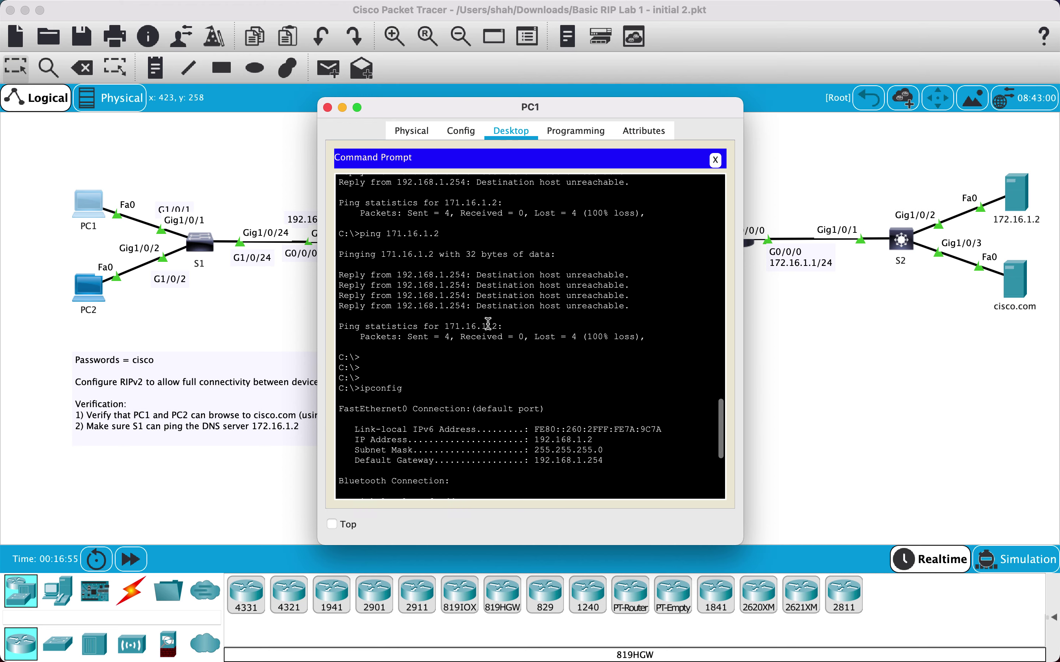
pyautogui.click(386, 192)
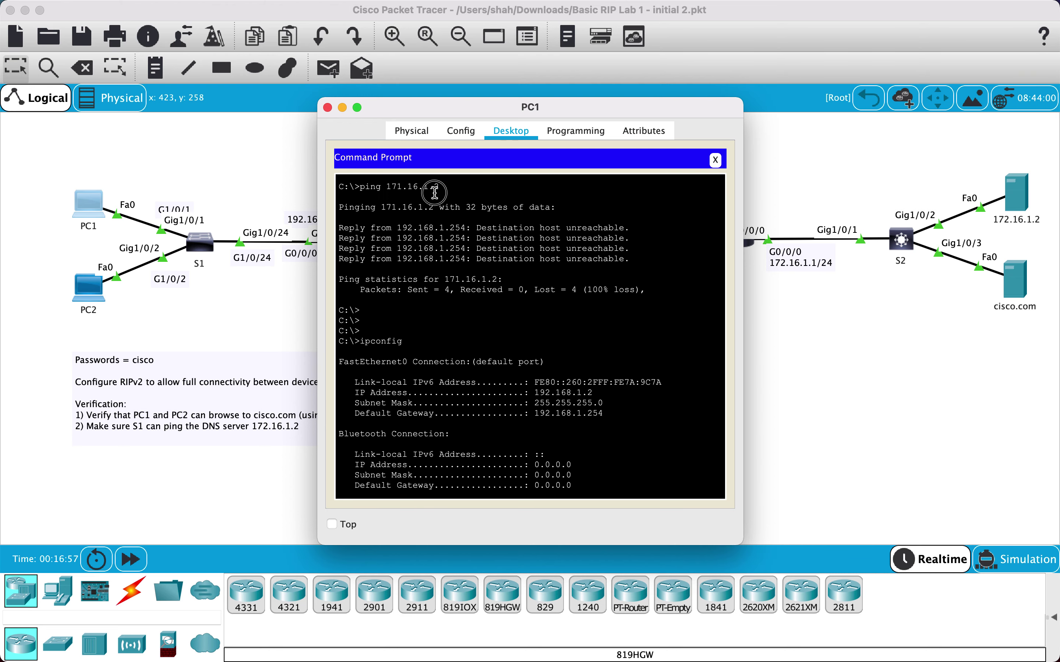
pyautogui.press('Return')
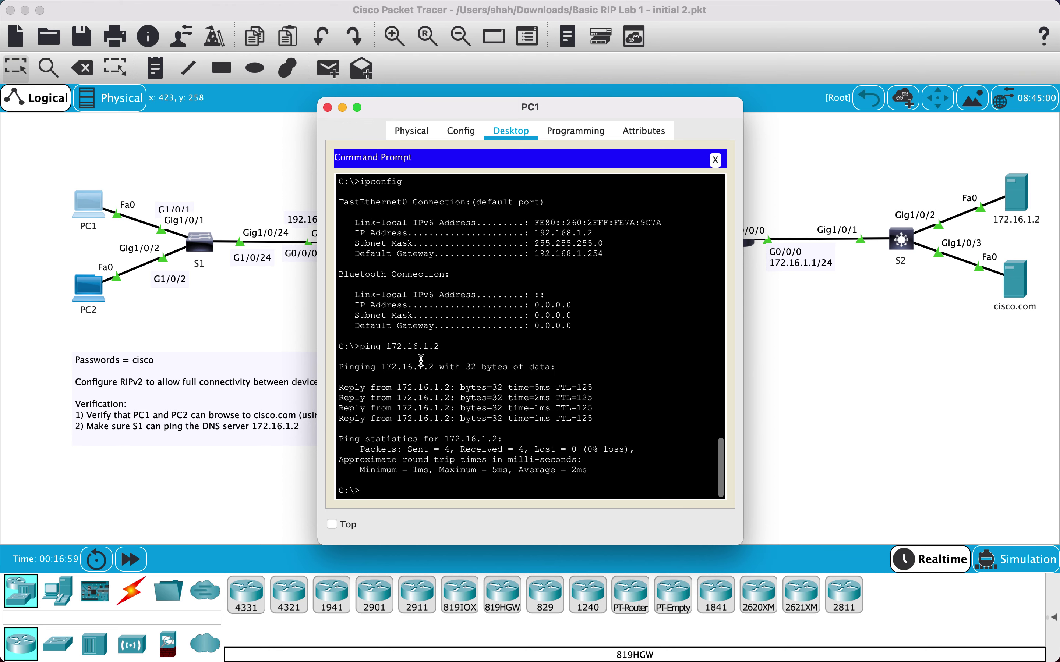